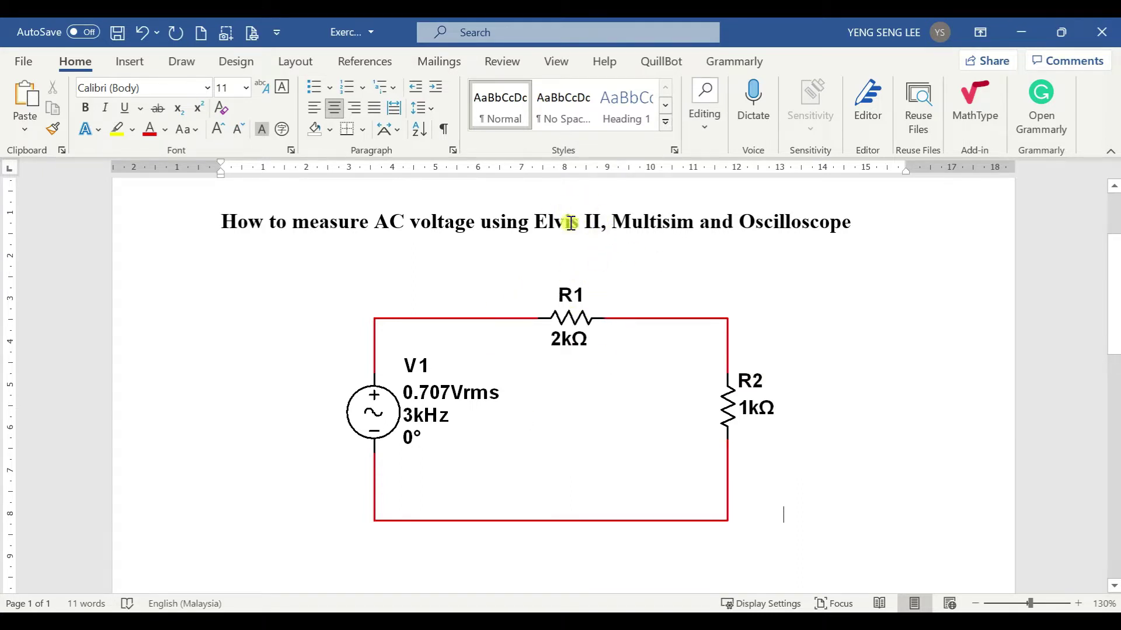
Switch to Microsoft Whiteboard, underline GROUND in blue and draw a blue line from the neighbouring breadboard rail to V1's negative terminal.
key(alt+Tab)
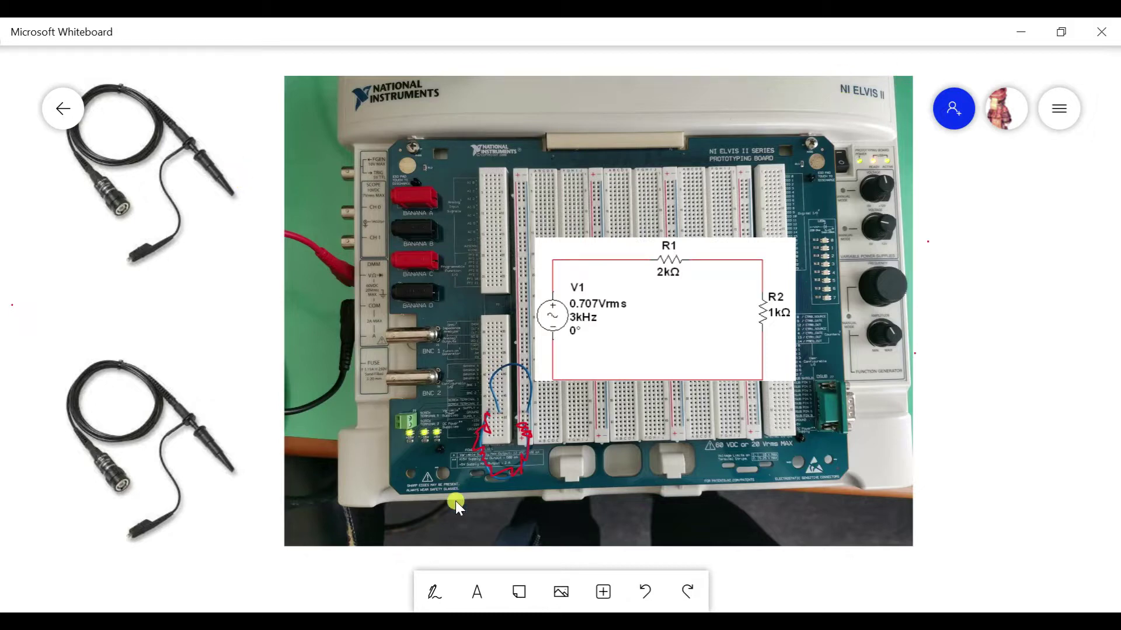
scroll(549, 432, up, 5)
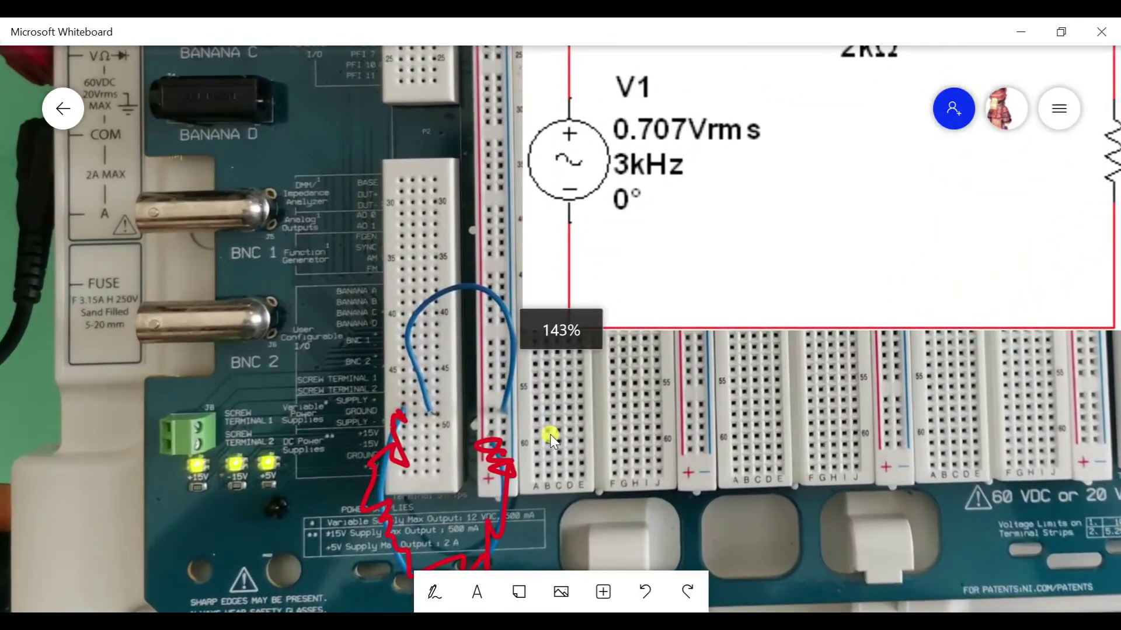
scroll(608, 346, down, 3)
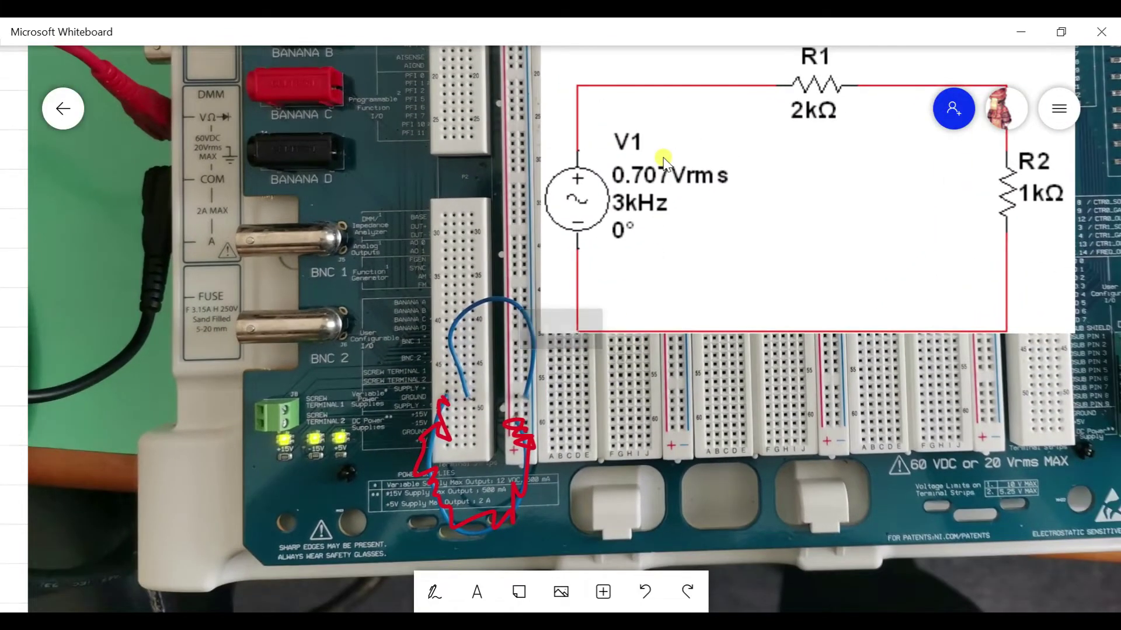
click(443, 590)
click(441, 589)
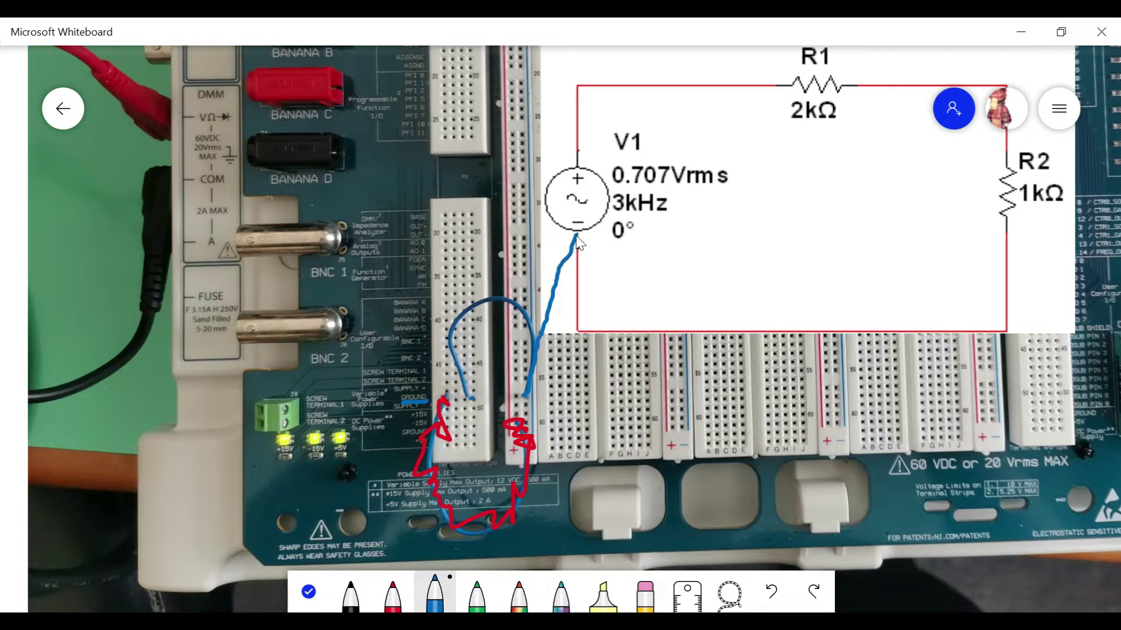
mouse_move(578, 236)
mouse_down()
mouse_move(569, 245)
mouse_move(583, 237)
mouse_up()
Draw a red line from the breadboard's FGEN row to V1's positive terminal and erase the red mark on the FGEN label.
click(403, 590)
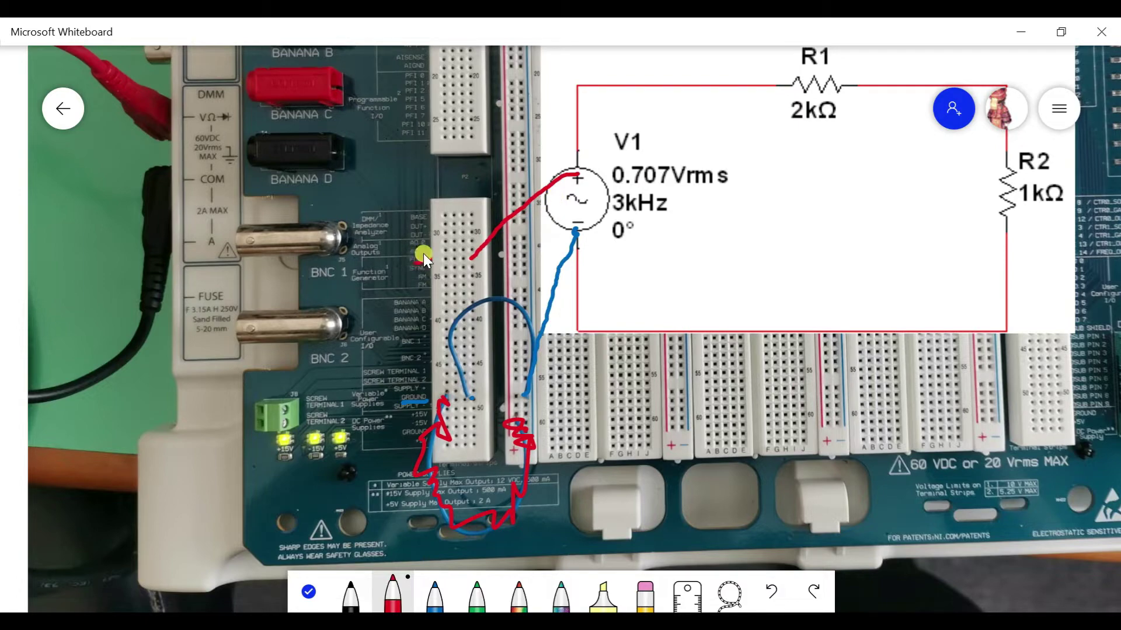
scroll(425, 259, up, 5)
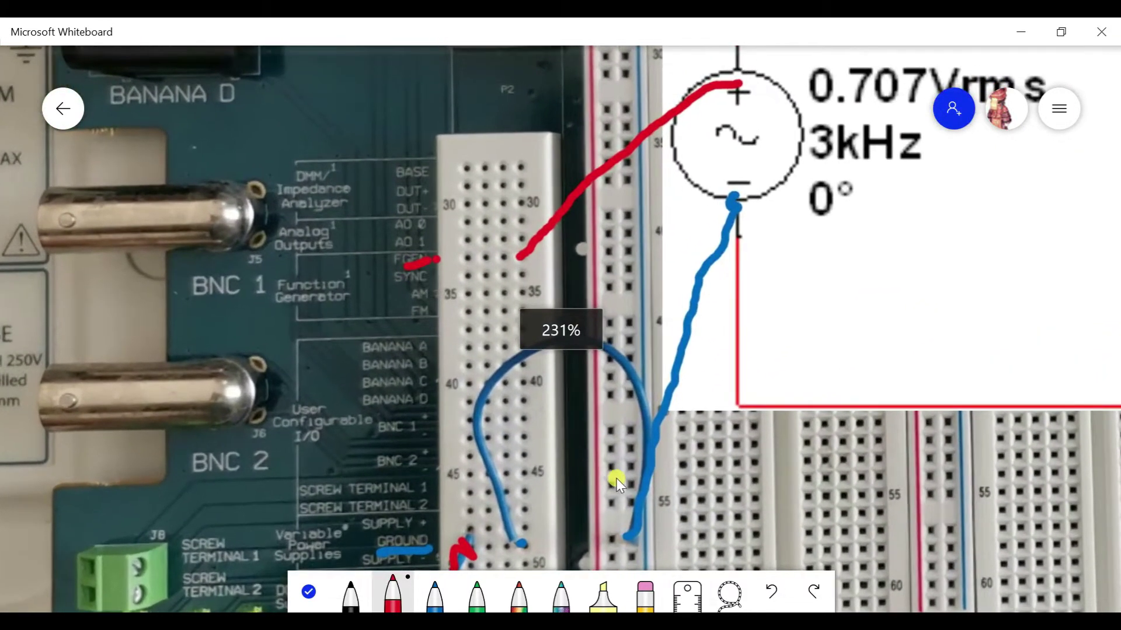
click(635, 601)
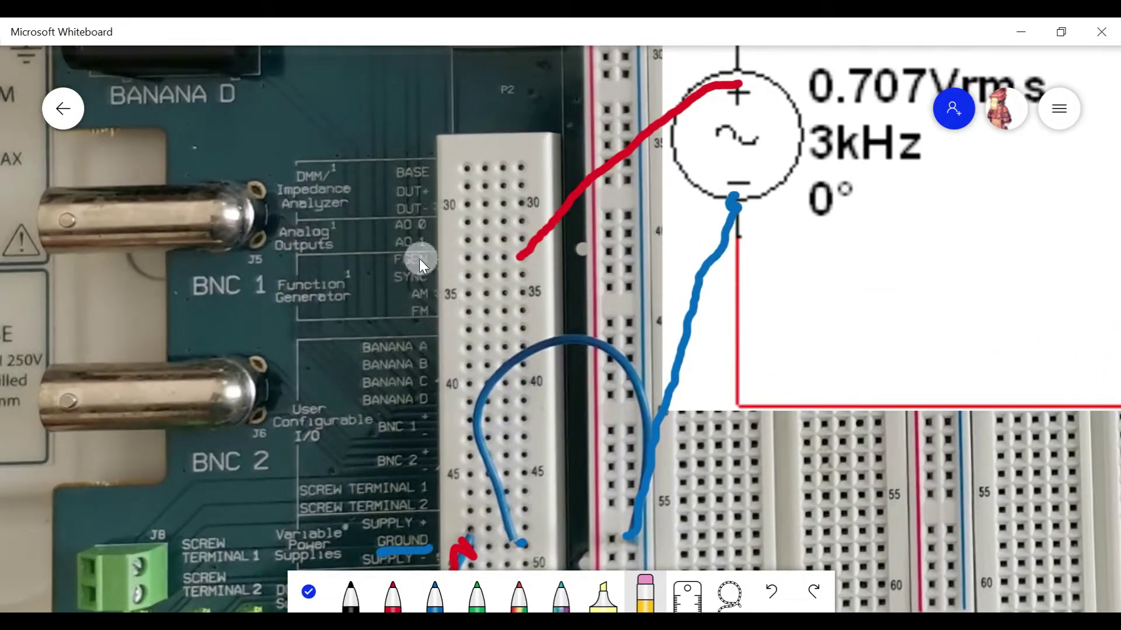
click(394, 596)
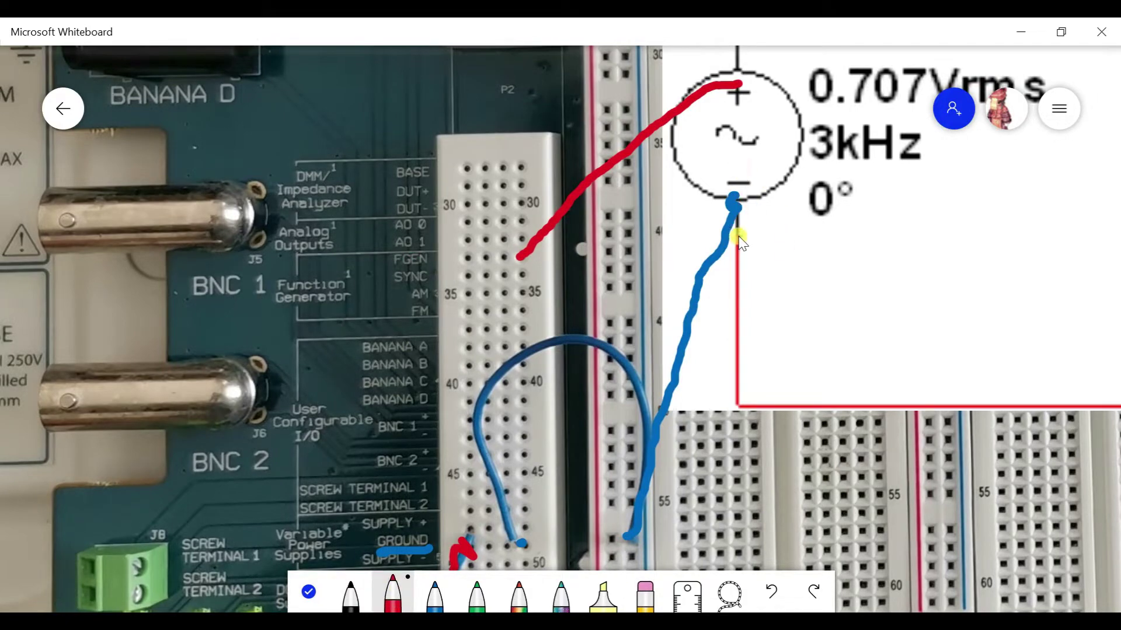
Open the Function Generator from the NI ELVISmx Instrument Launcher and bring it up over the whiteboard.
scroll(793, 93, down, 2)
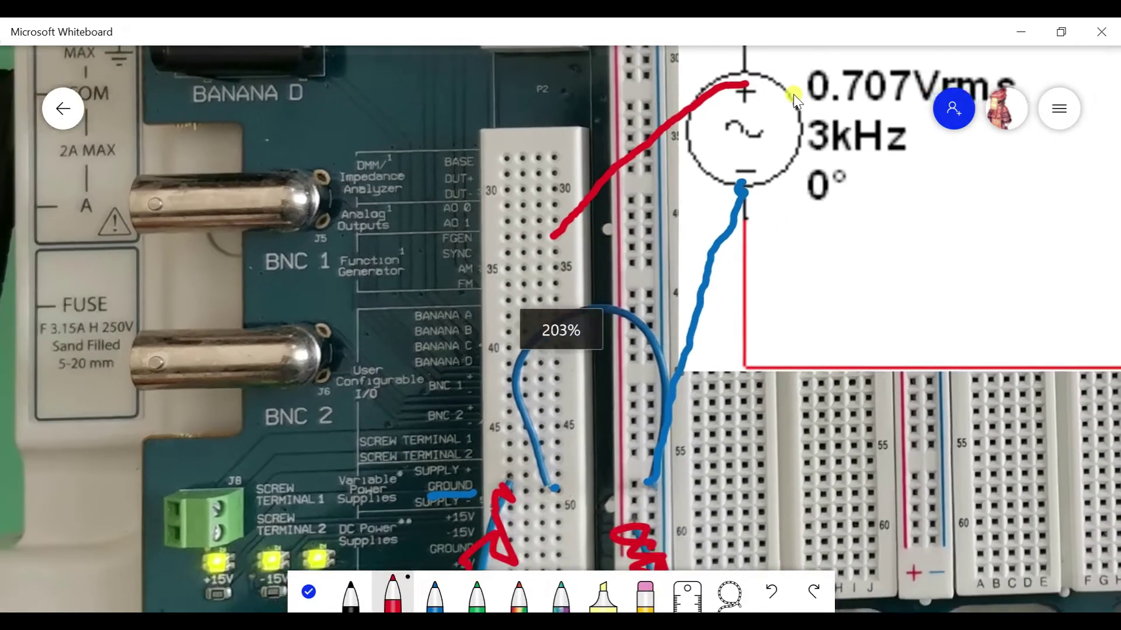
scroll(794, 93, down, 3)
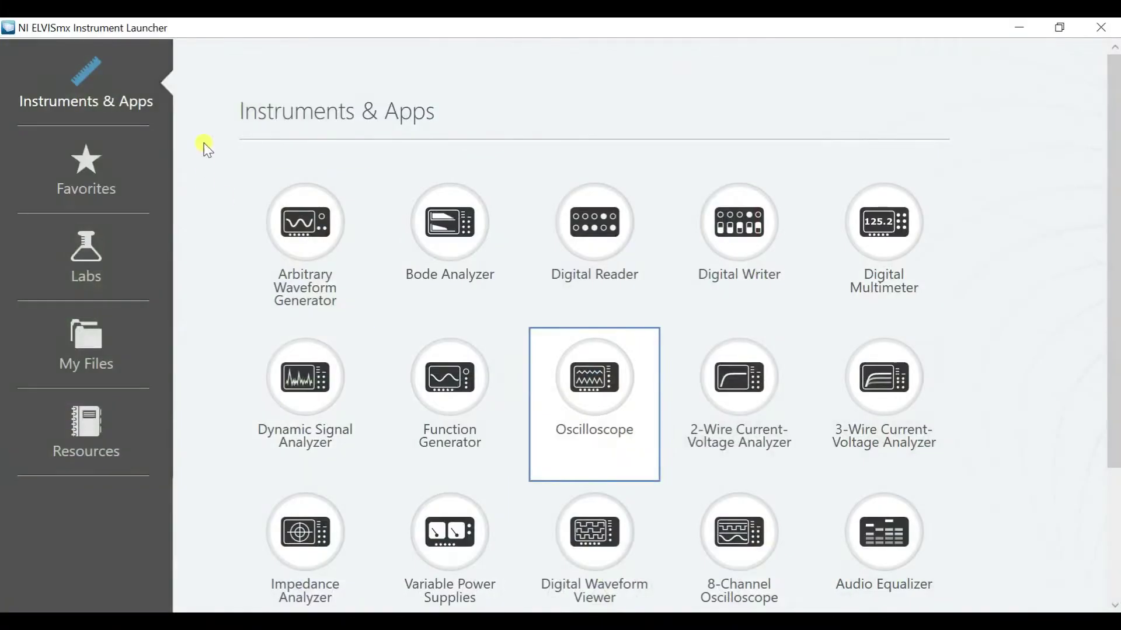
click(473, 397)
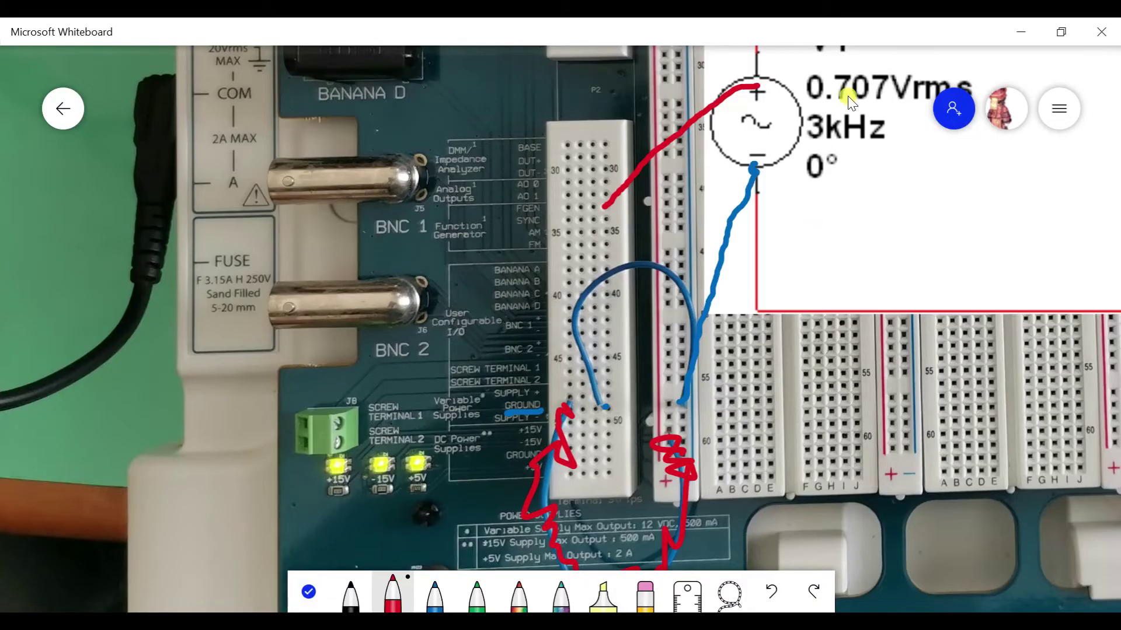
scroll(848, 96, down, 5)
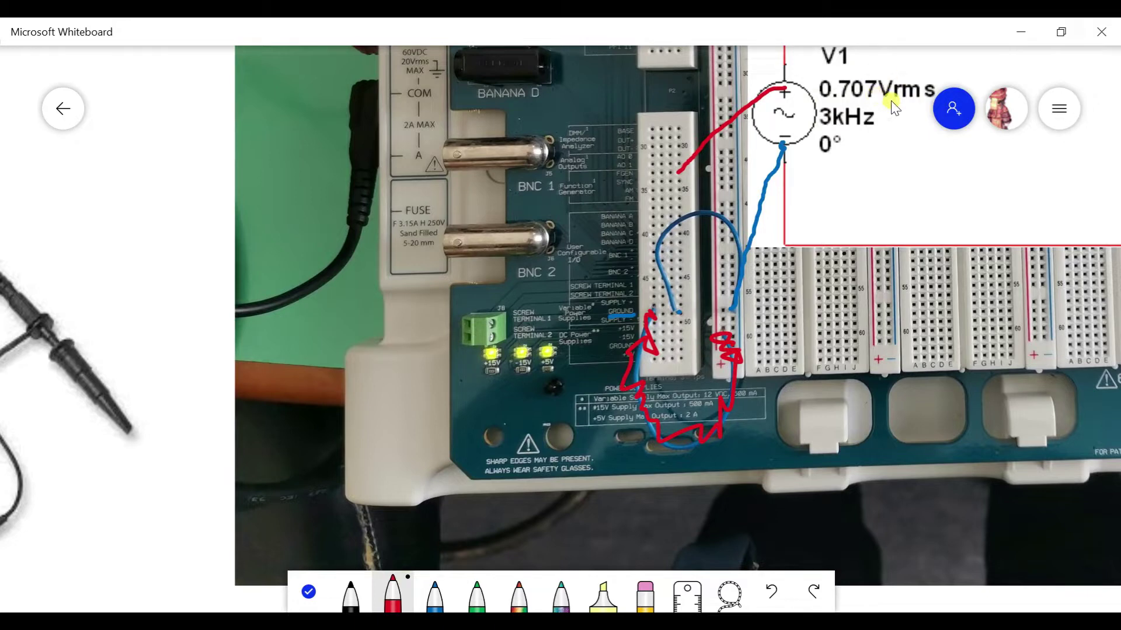
key(alt+Tab)
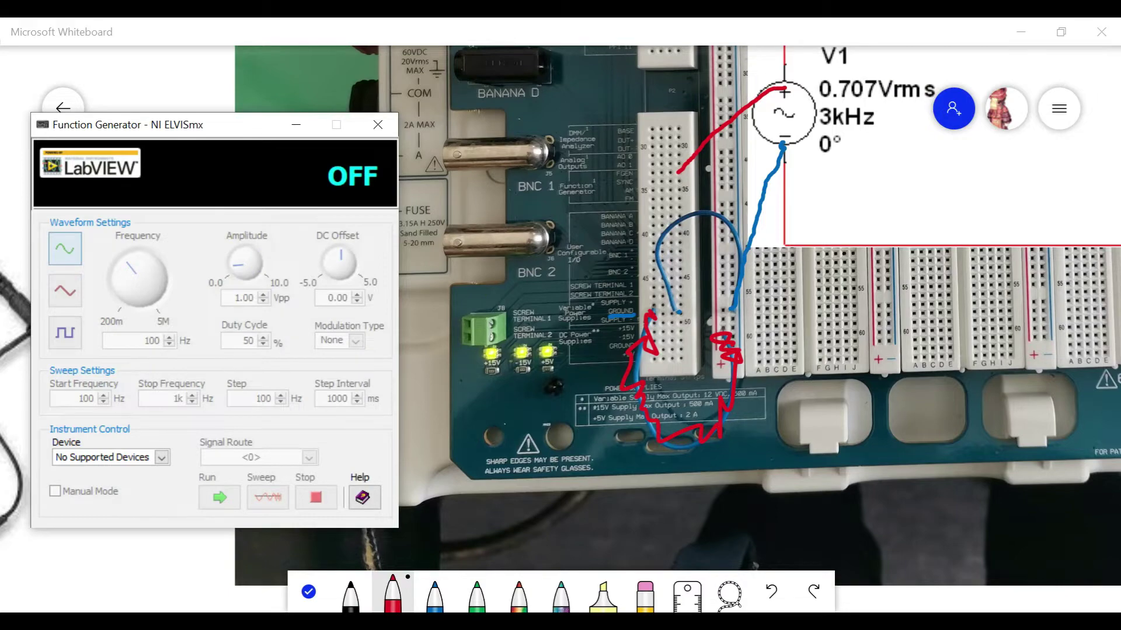
Return to the whiteboard and draw a red line from the upper probe's tip to the V1 side of R1.
click(837, 446)
scroll(831, 409, down, 5)
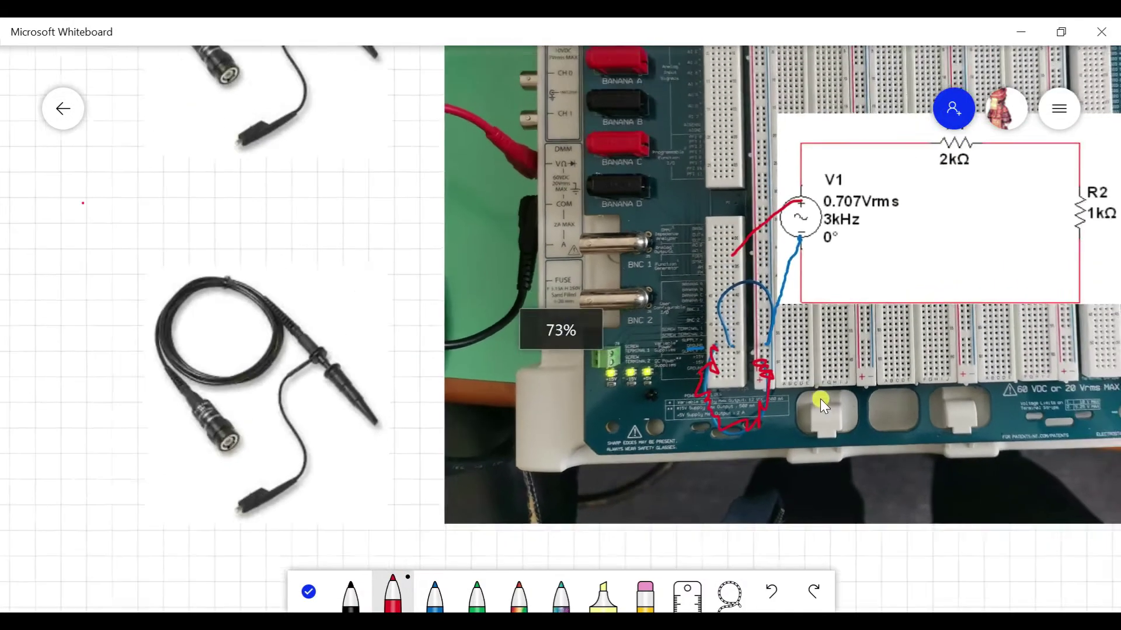
click(308, 592)
drag(430, 246, 157, 350)
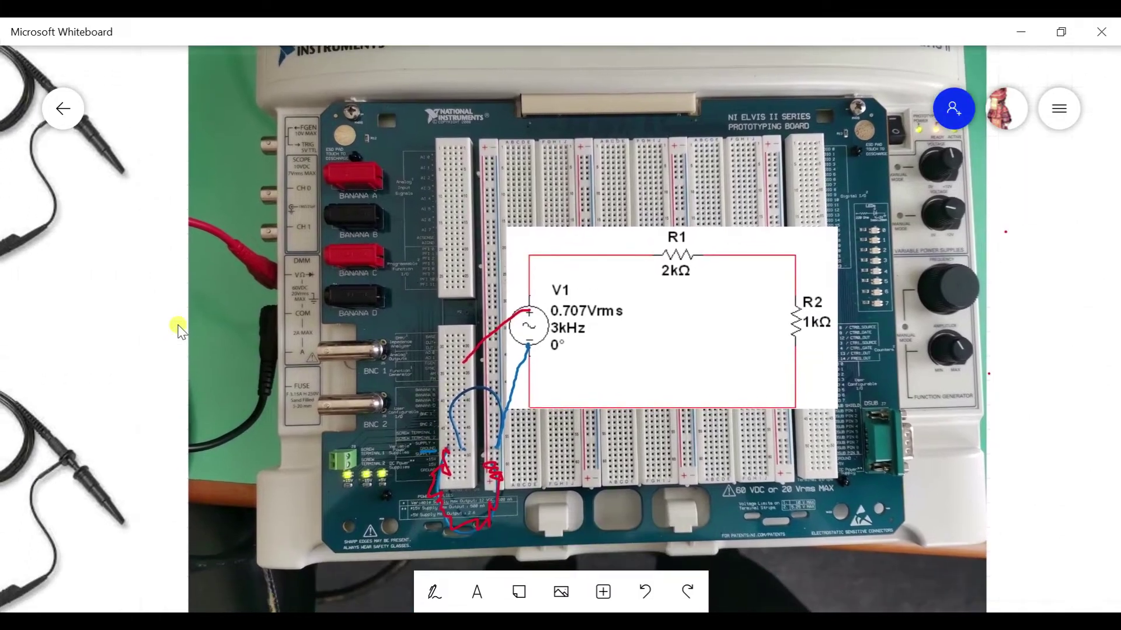
drag(160, 303, 288, 286)
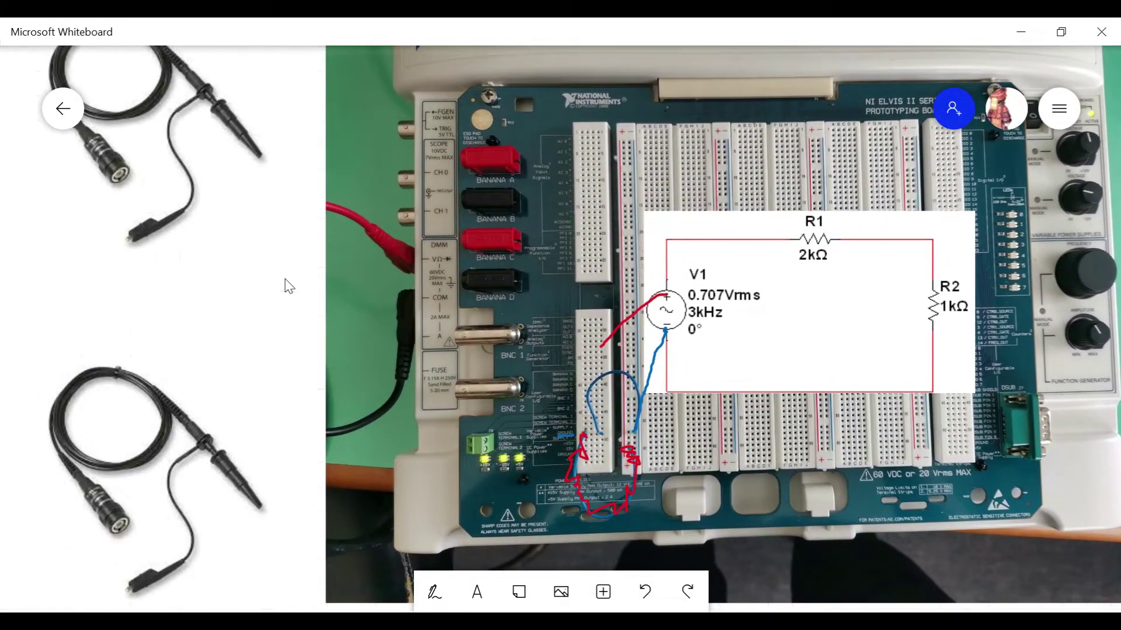
scroll(285, 282, down, 3)
click(434, 593)
click(391, 592)
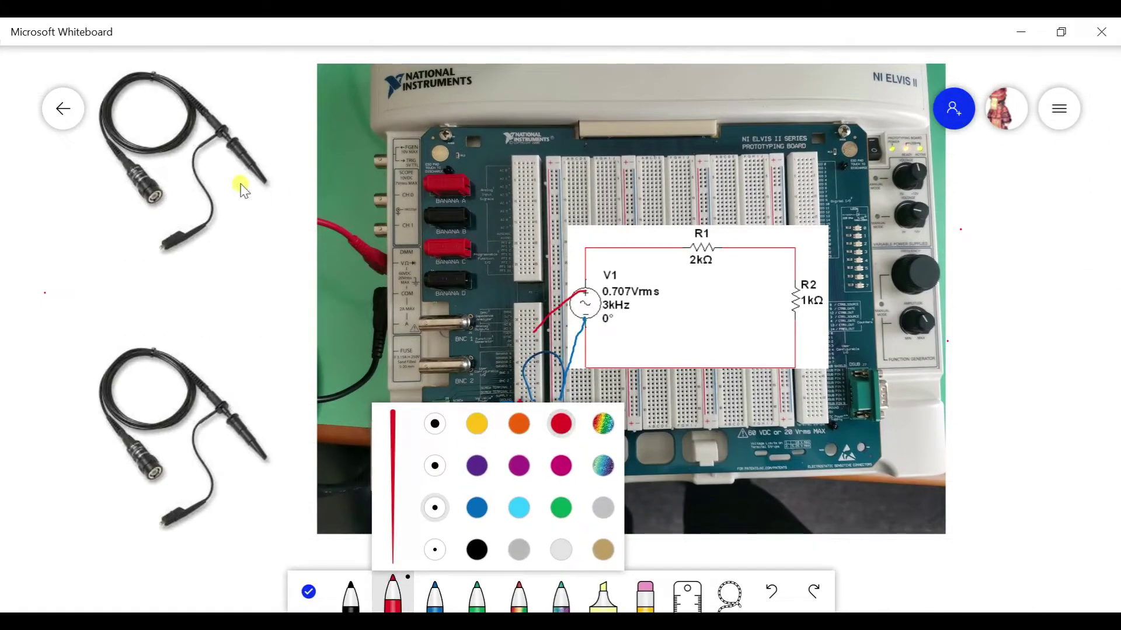
click(270, 184)
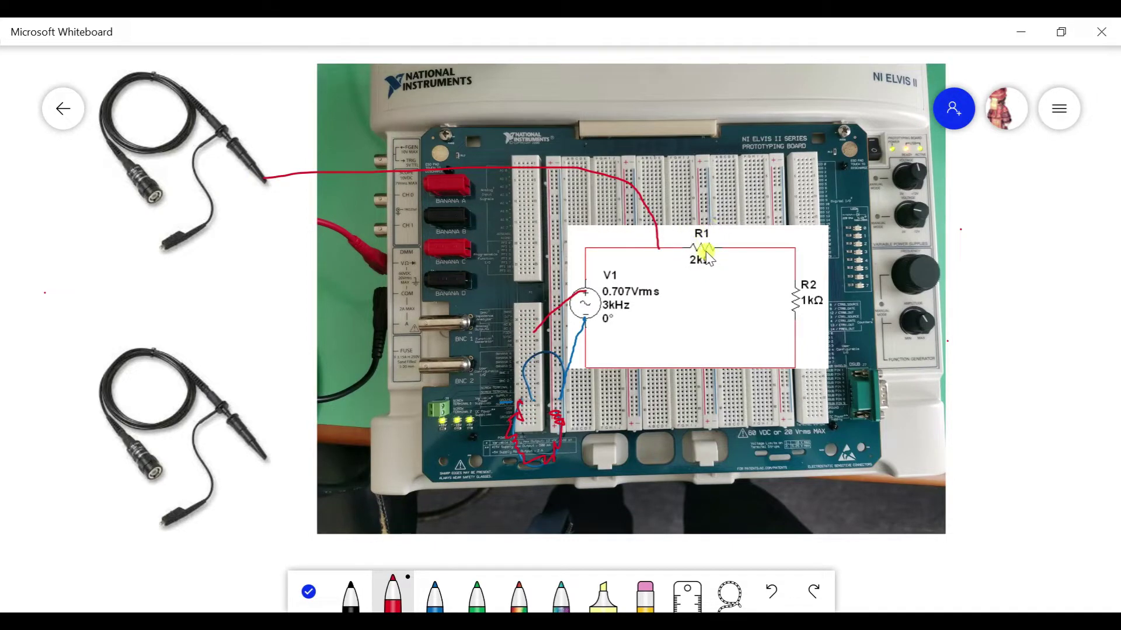
Draw a black line from the upper probe's ground clip to R1's other side and a blue line from its BNC connector to CH 0.
click(357, 590)
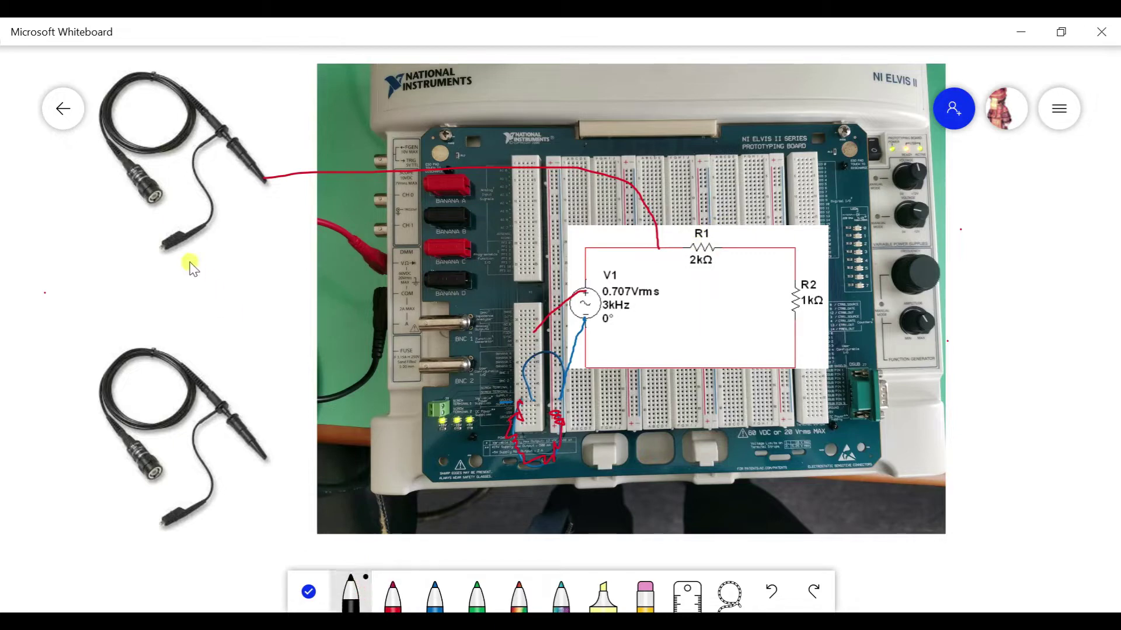
mouse_move(166, 246)
mouse_down()
mouse_move(211, 254)
mouse_move(701, 203)
mouse_up()
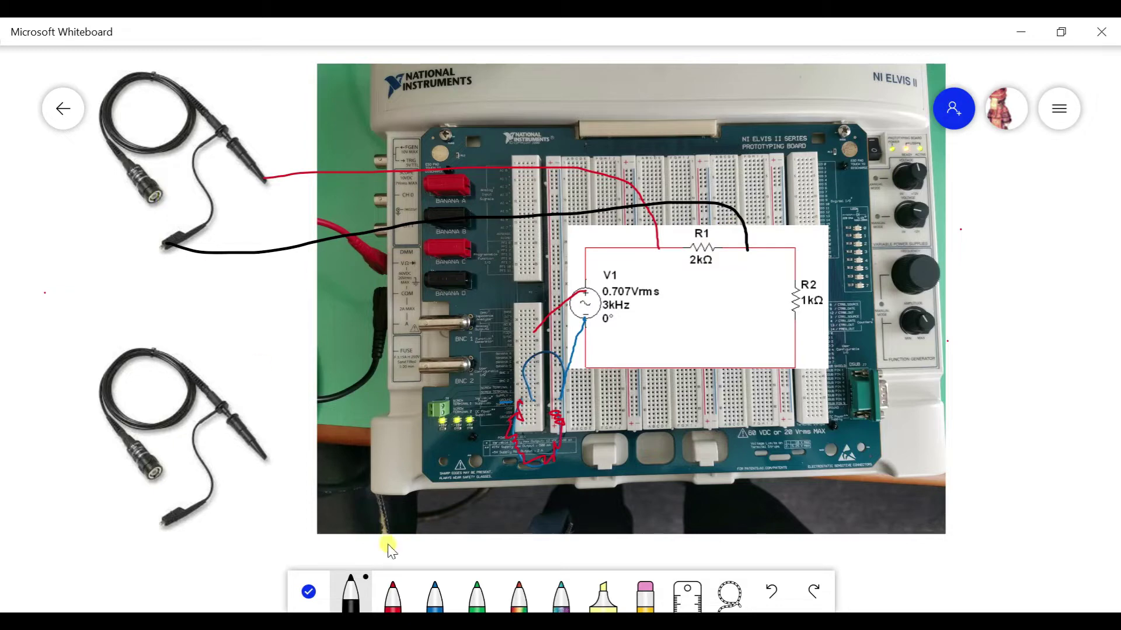
click(396, 593)
click(434, 593)
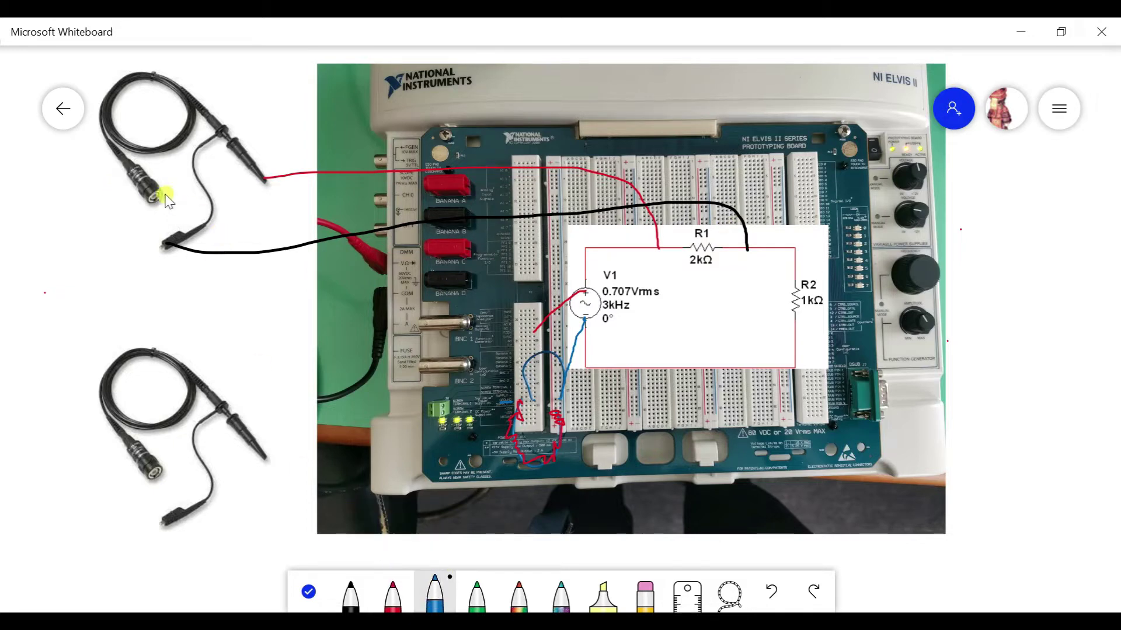
drag(172, 194, 228, 202)
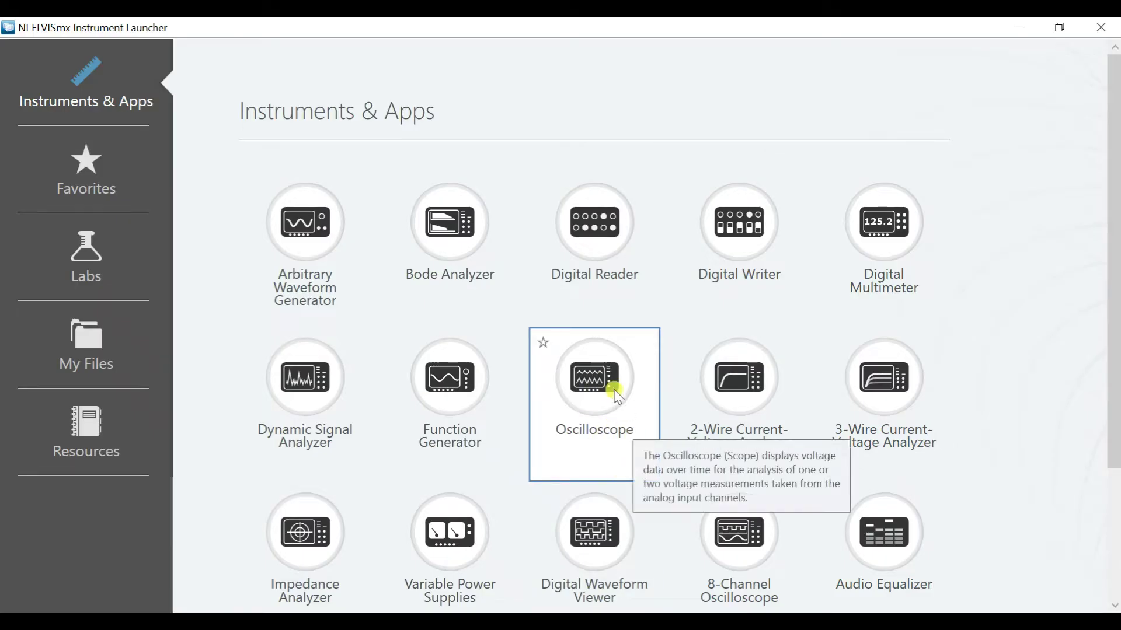
Open the Oscilloscope from the NI ELVISmx Instrument Launcher and move its window toward the middle of the screen.
key(Return)
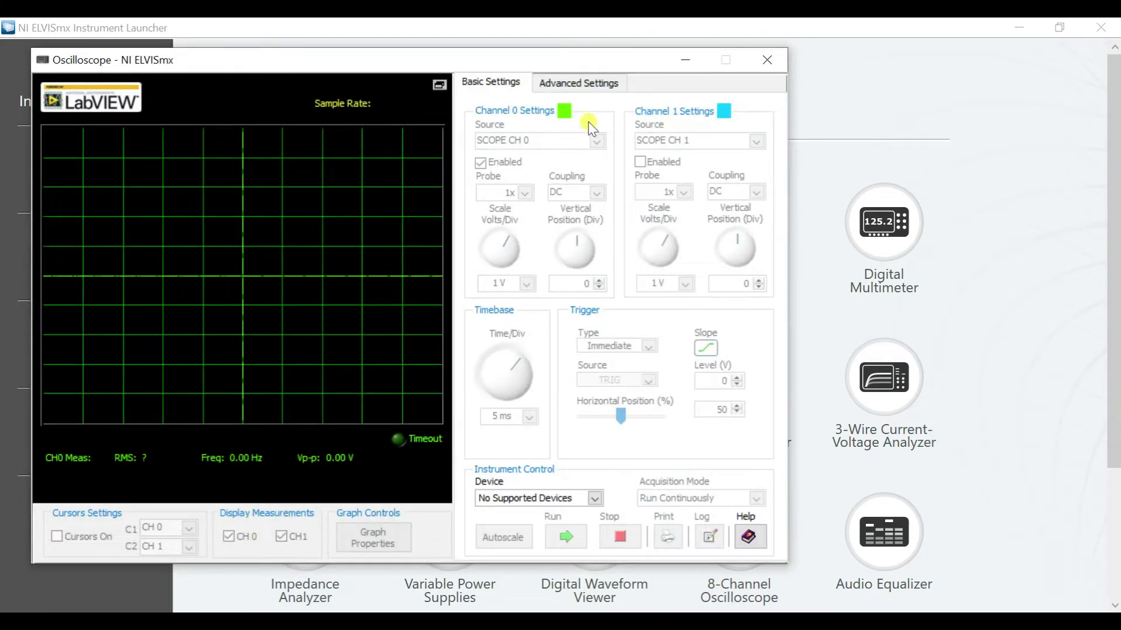
drag(519, 59, 743, 56)
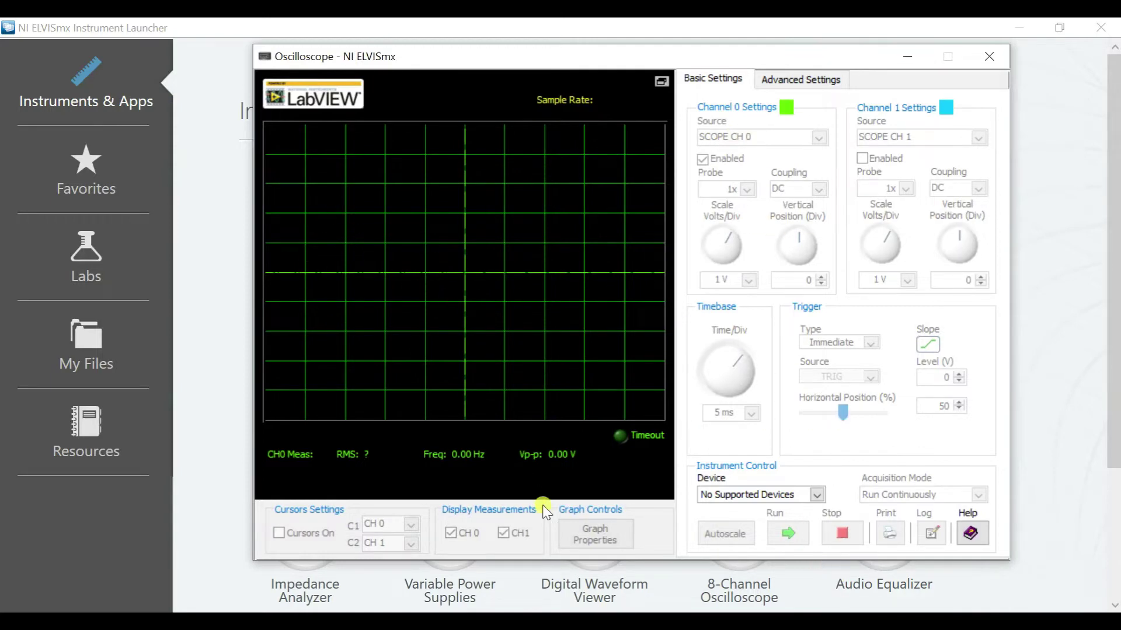
Back on the whiteboard, draw a blue line from the lower probe's BNC connector to CH 0 and a red line from its tip to R2's upper end.
click(537, 598)
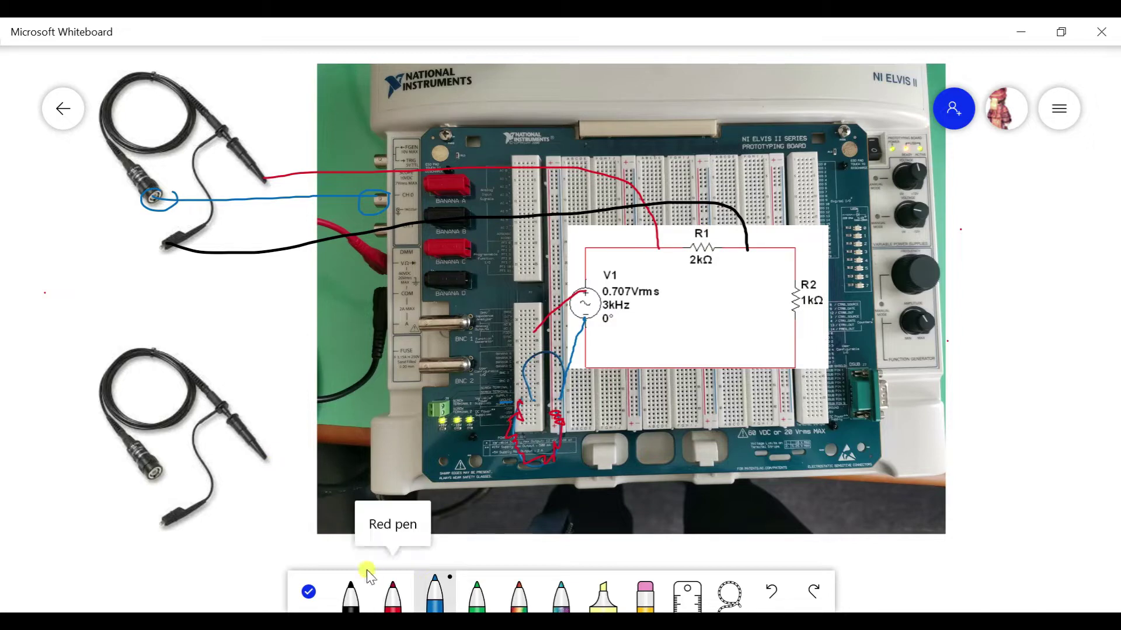
mouse_move(163, 439)
mouse_down()
mouse_move(226, 321)
mouse_move(292, 251)
mouse_move(345, 230)
mouse_up()
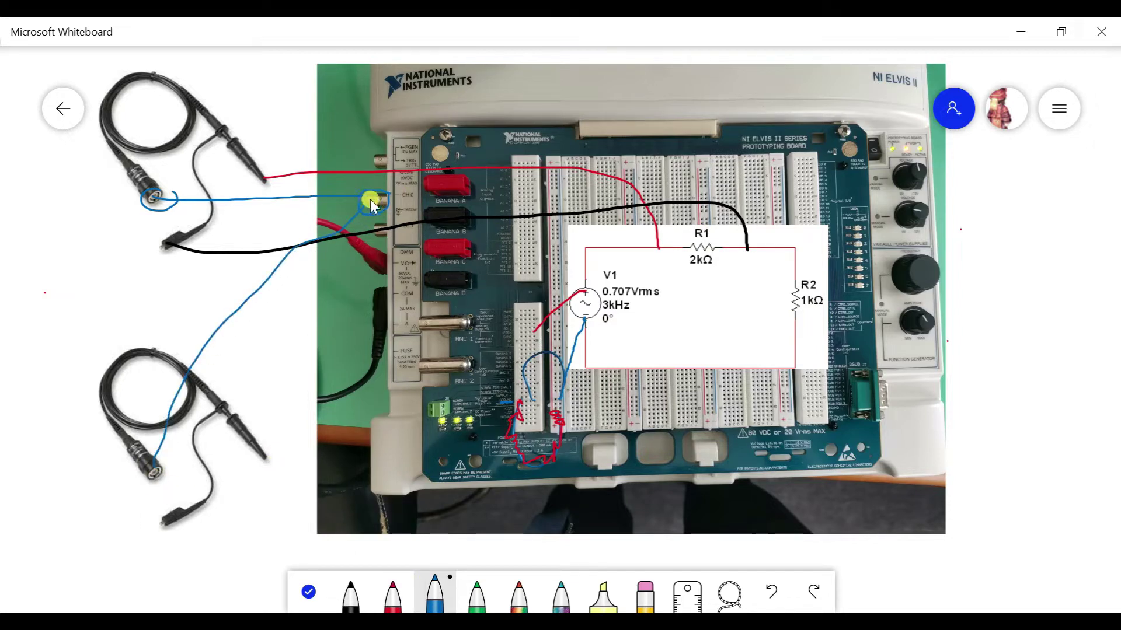
click(388, 593)
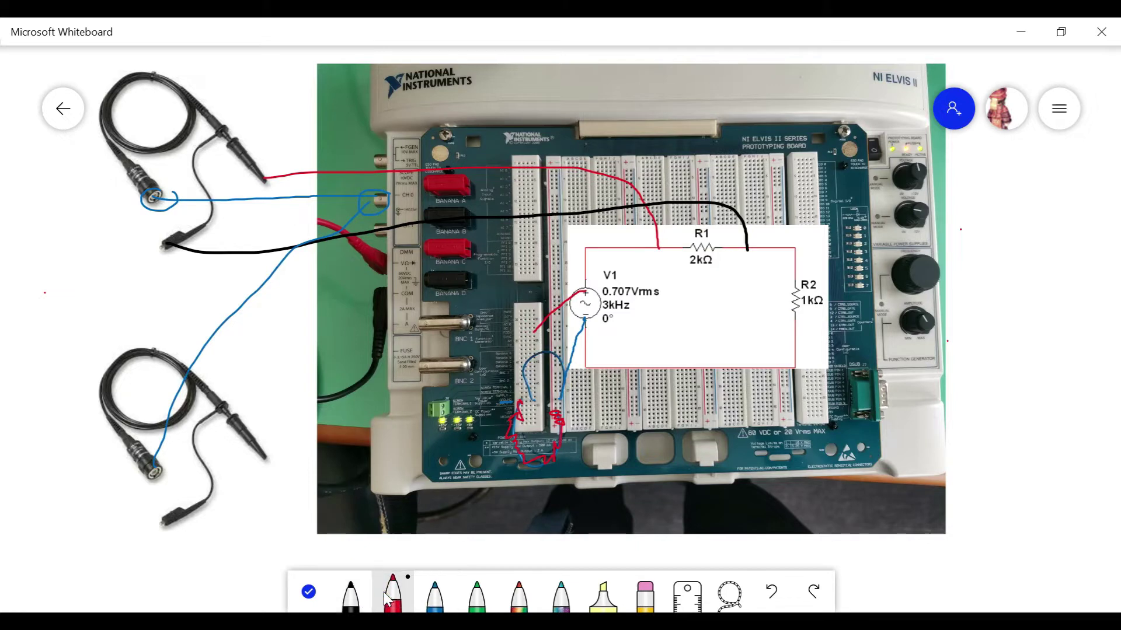
drag(257, 450, 284, 458)
drag(614, 339, 740, 280)
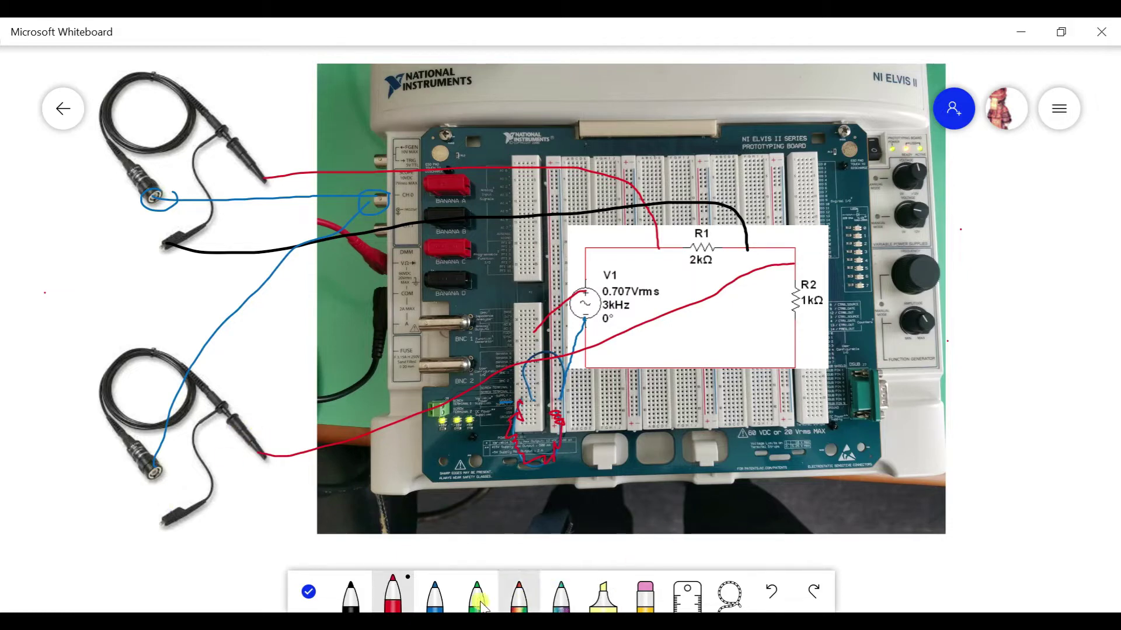
Draw a black line from the lower probe's ground clip to R2's lower end and label the resistor voltages Va and Vb.
click(356, 592)
mouse_move(170, 519)
mouse_down()
mouse_move(423, 540)
mouse_move(659, 501)
mouse_move(767, 425)
mouse_up()
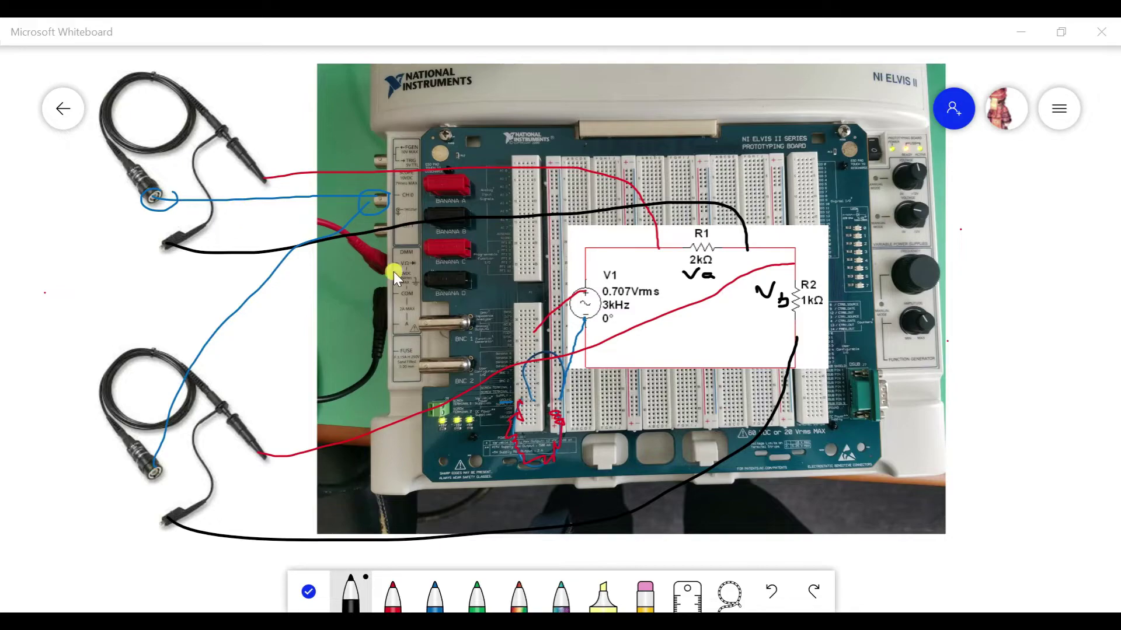
Switch to the Demo2 design in Multisim and place a multimeter above the wire between V1 and R1.
click(723, 555)
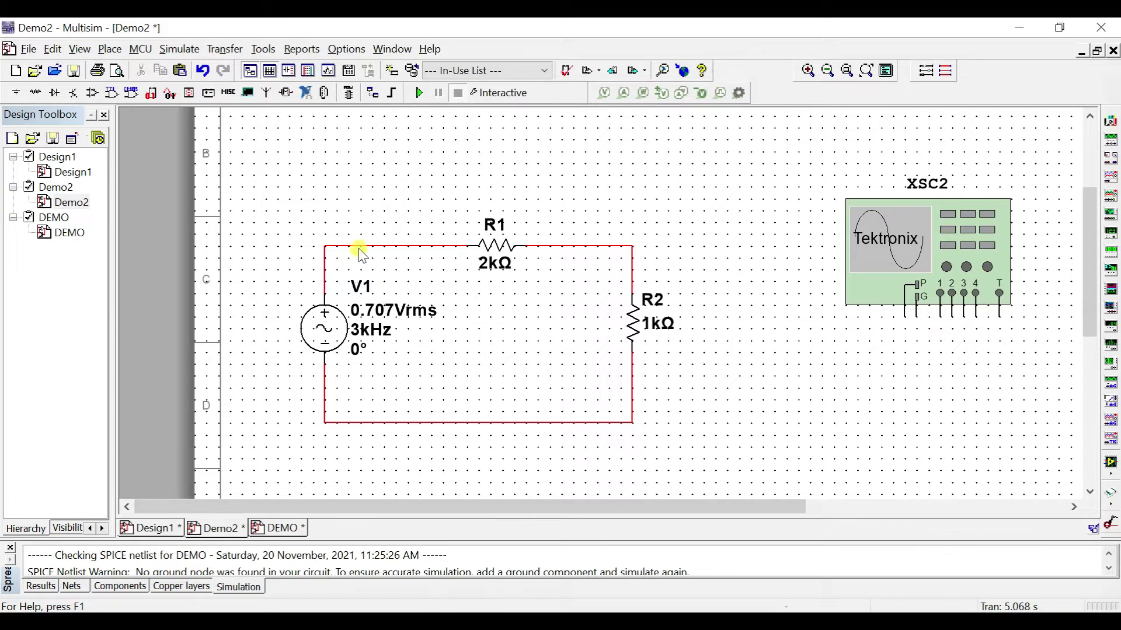
click(391, 245)
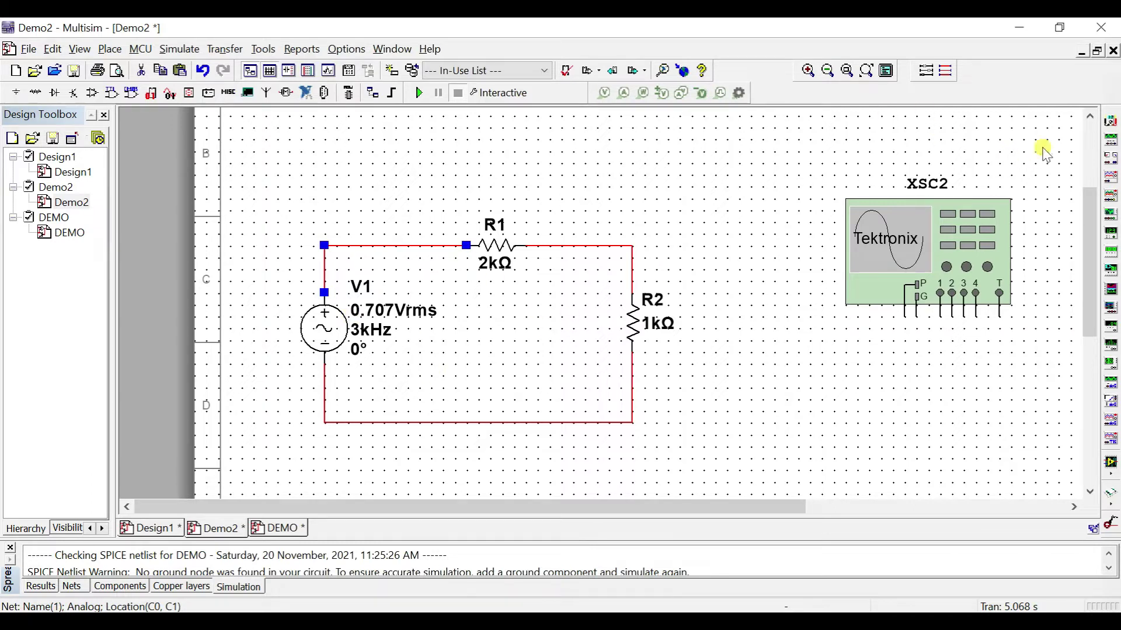
click(1108, 124)
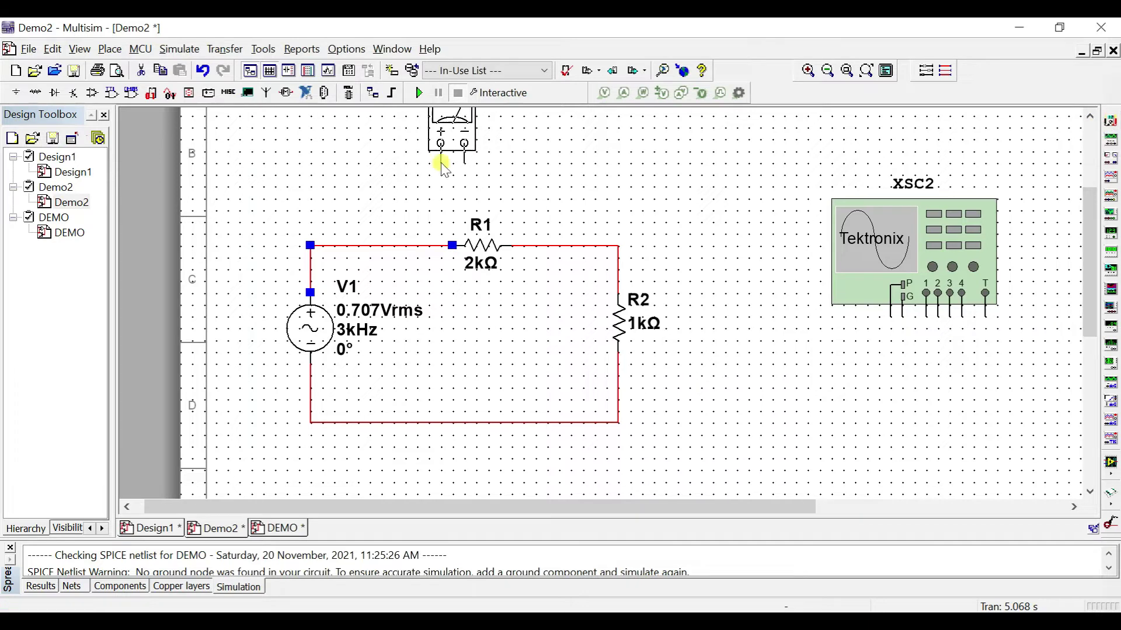
click(333, 175)
Wire the multimeter in series between V1 and R1, deleting the wire segment between its two connection points.
click(335, 177)
click(321, 246)
click(359, 174)
click(369, 246)
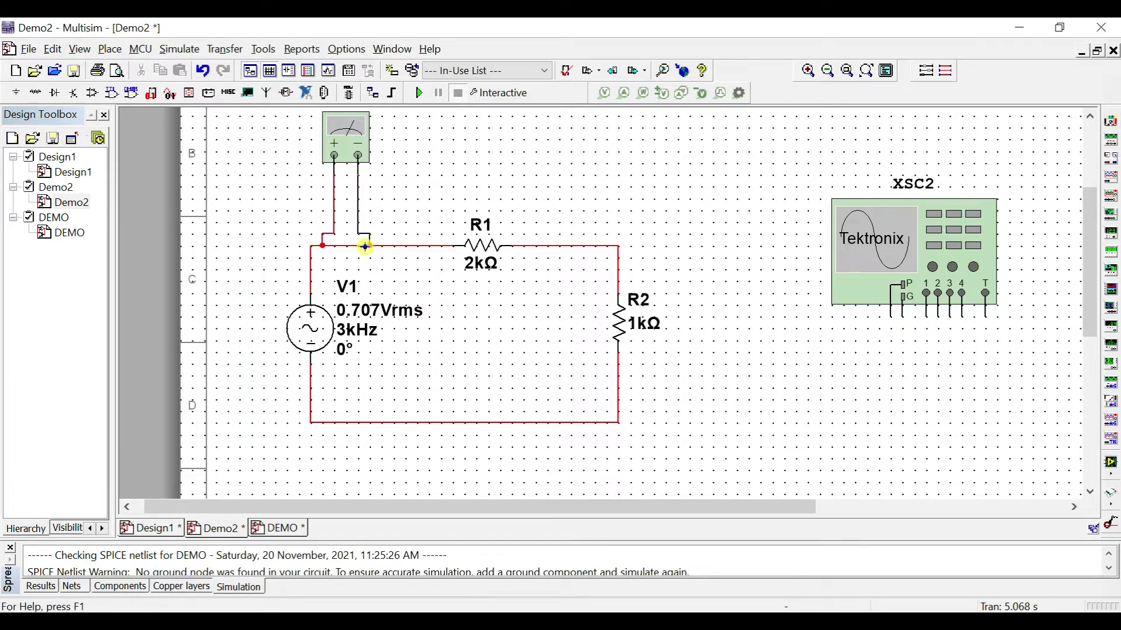
click(354, 246)
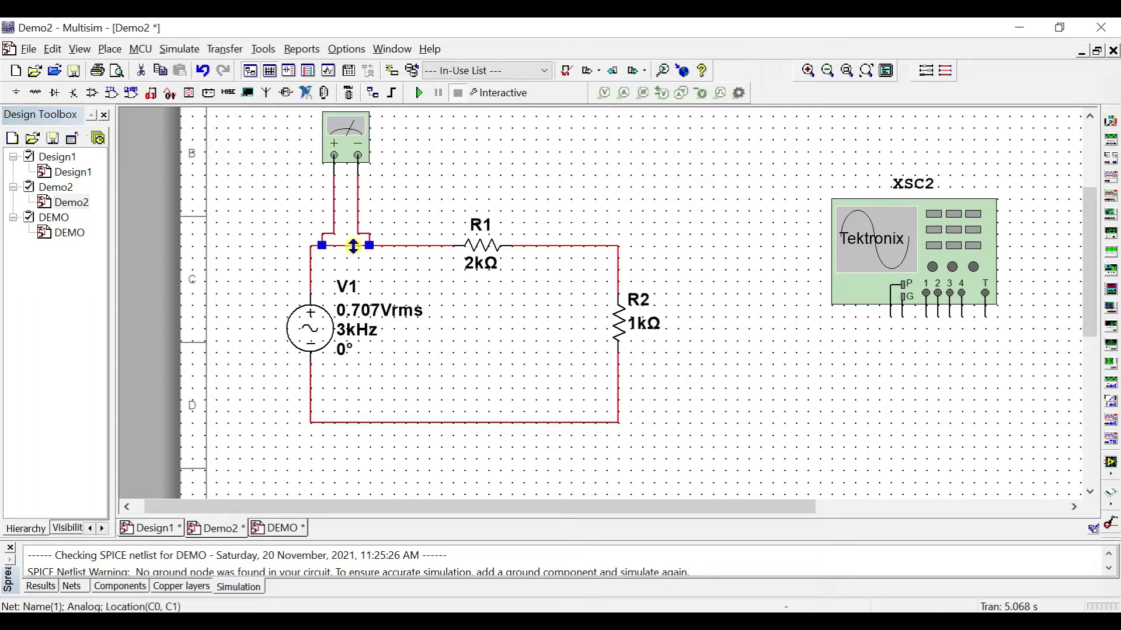
key(Delete)
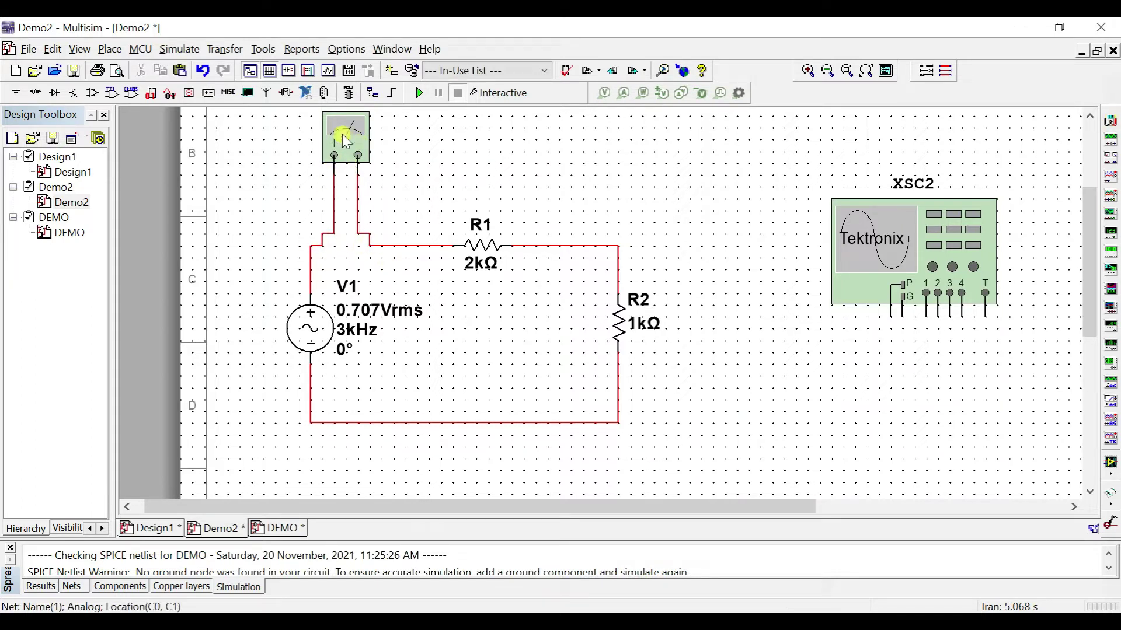
Run the simulation with the series multimeter set to AC current to measure the circuit current, and stop it.
double_click(346, 141)
drag(513, 256, 156, 161)
click(414, 93)
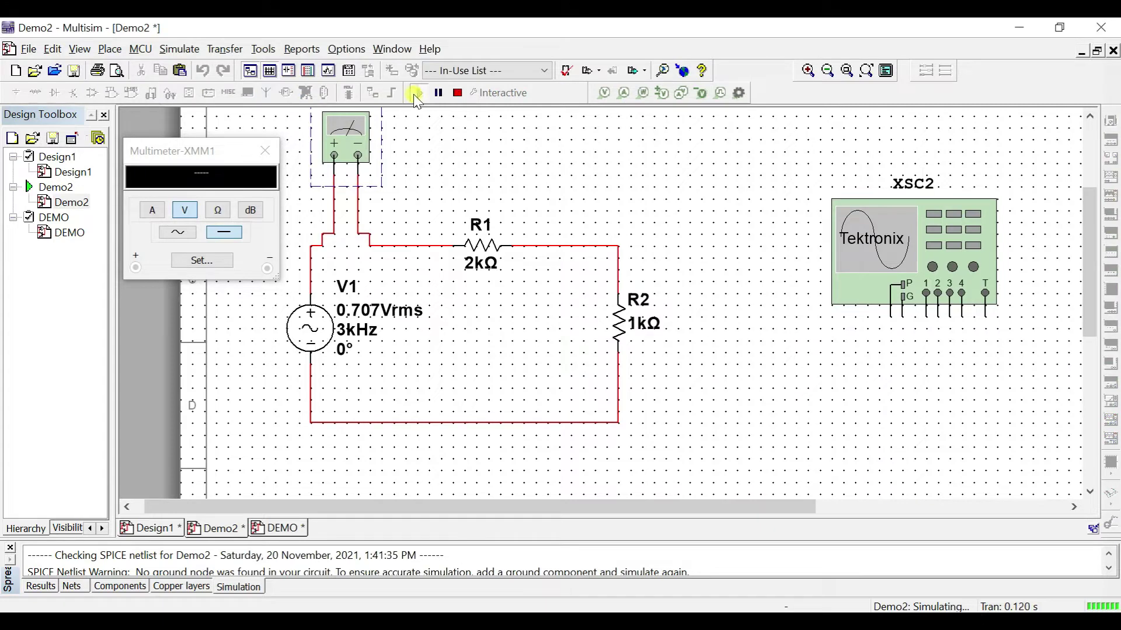
click(158, 211)
click(178, 233)
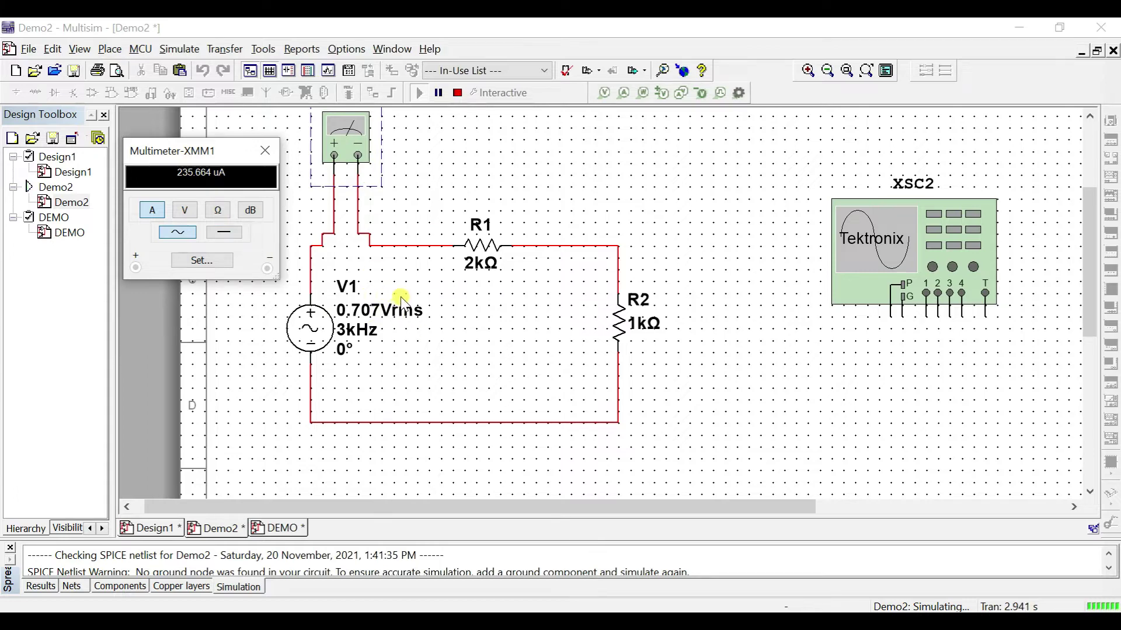
click(457, 93)
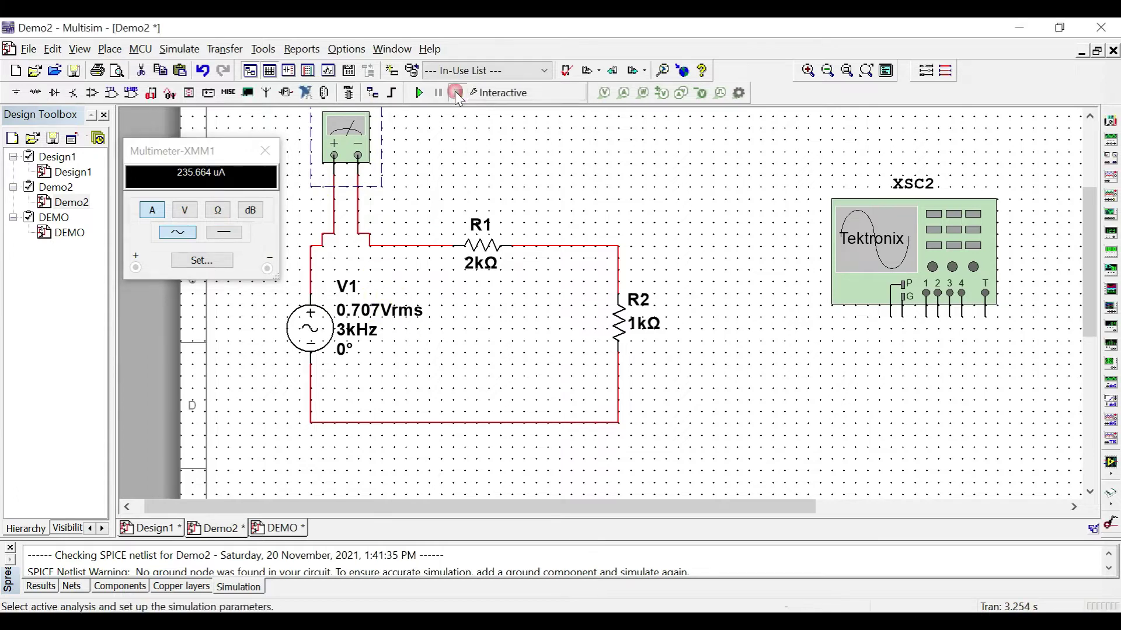
Place a second multimeter above R1 and wire it in parallel across R1.
click(1111, 123)
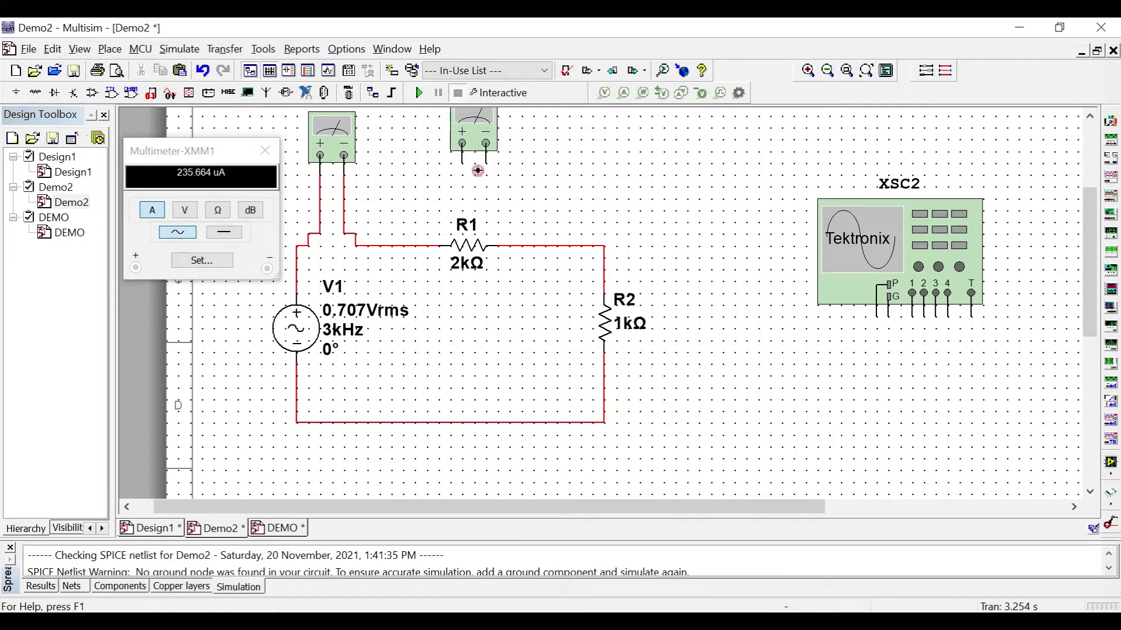
click(463, 158)
click(406, 242)
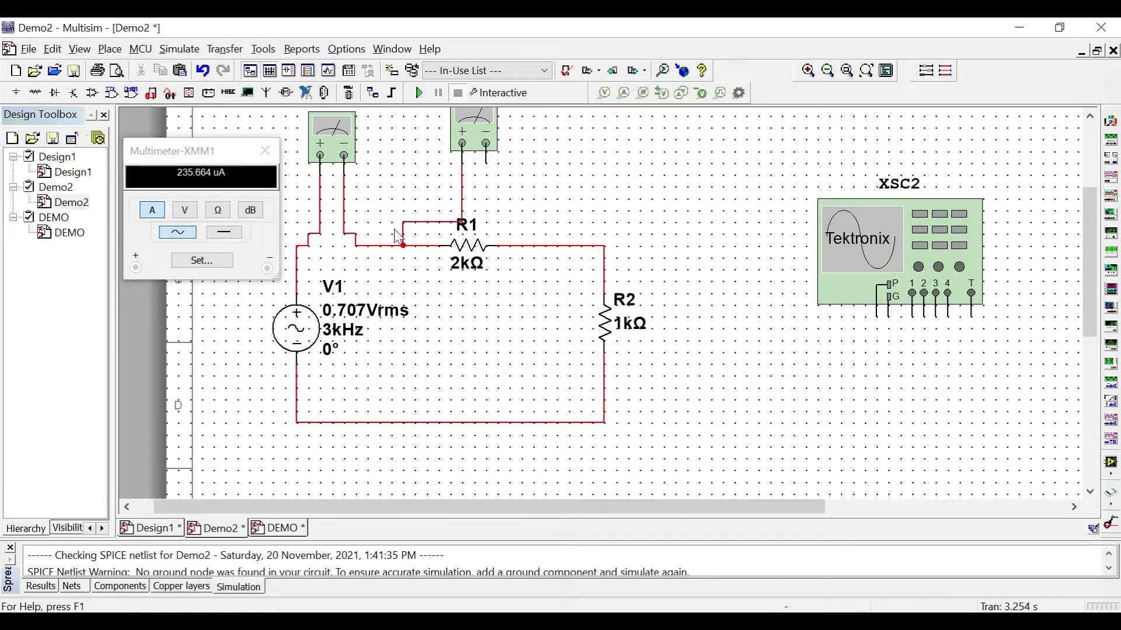
click(519, 246)
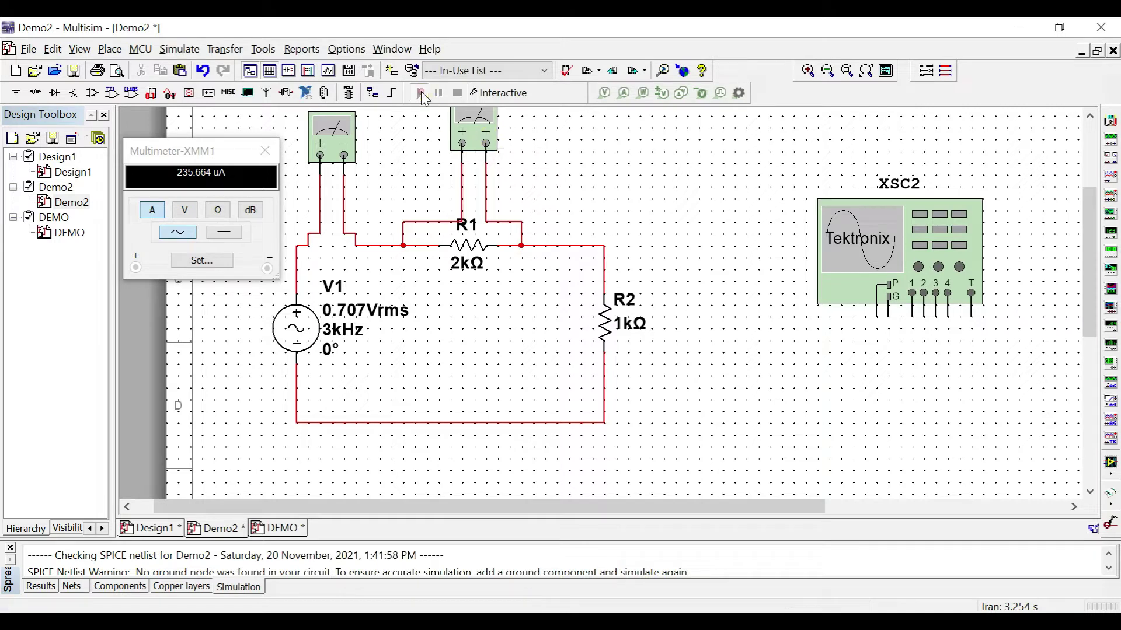
Run the simulation with the multimeter across R1 set to AC voltage to measure R1's voltage, and stop it.
click(419, 92)
double_click(474, 129)
drag(546, 269, 675, 156)
click(668, 223)
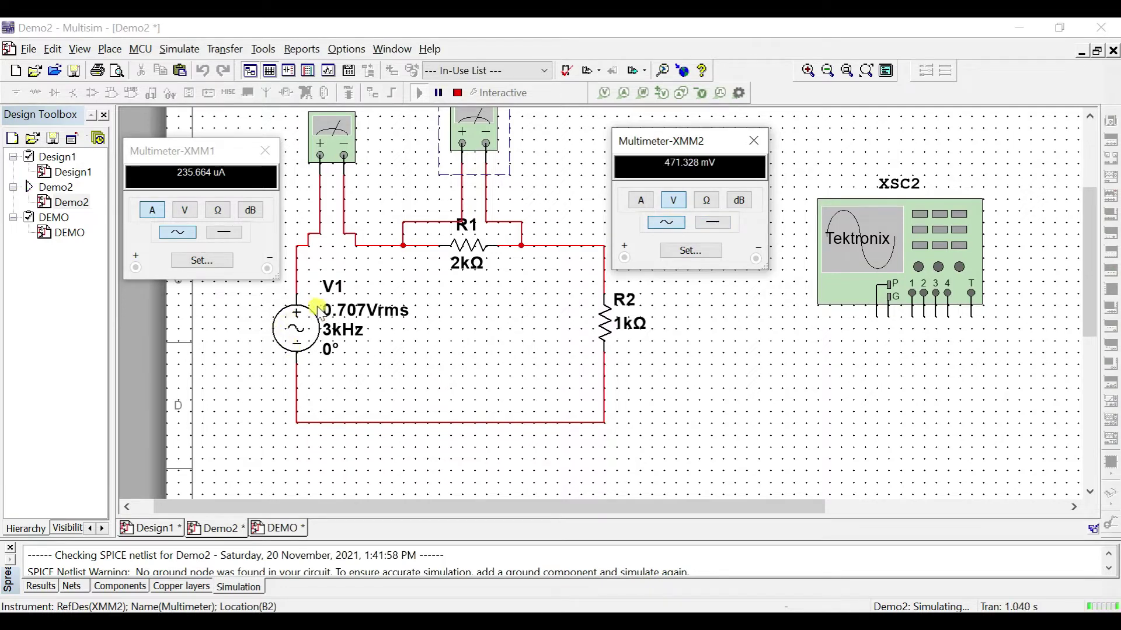
drag(699, 146, 658, 96)
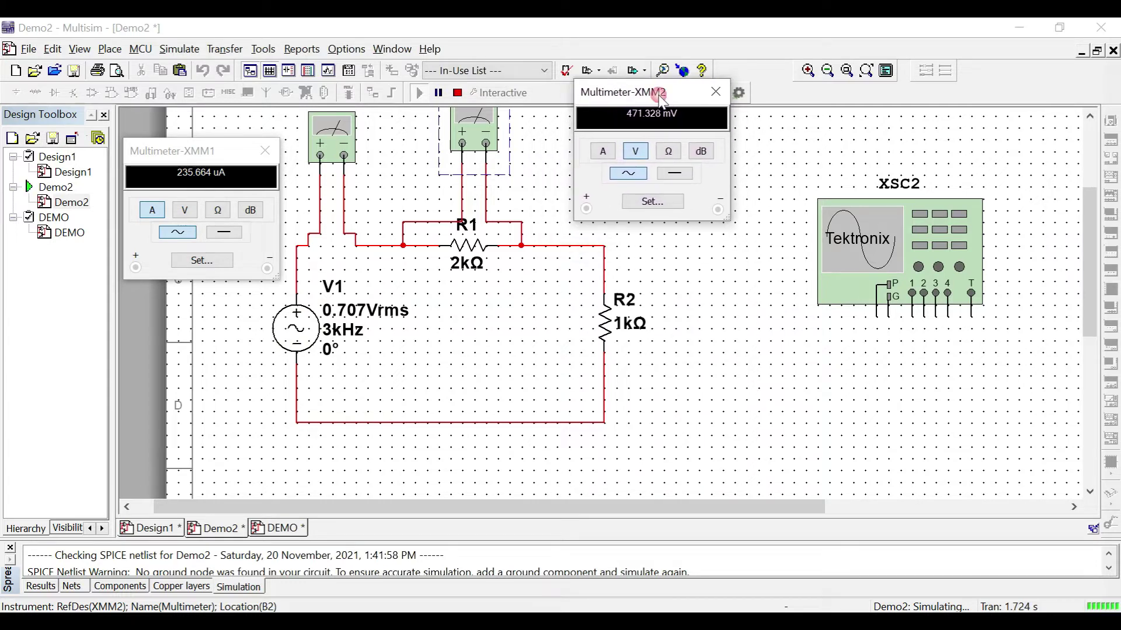
click(457, 93)
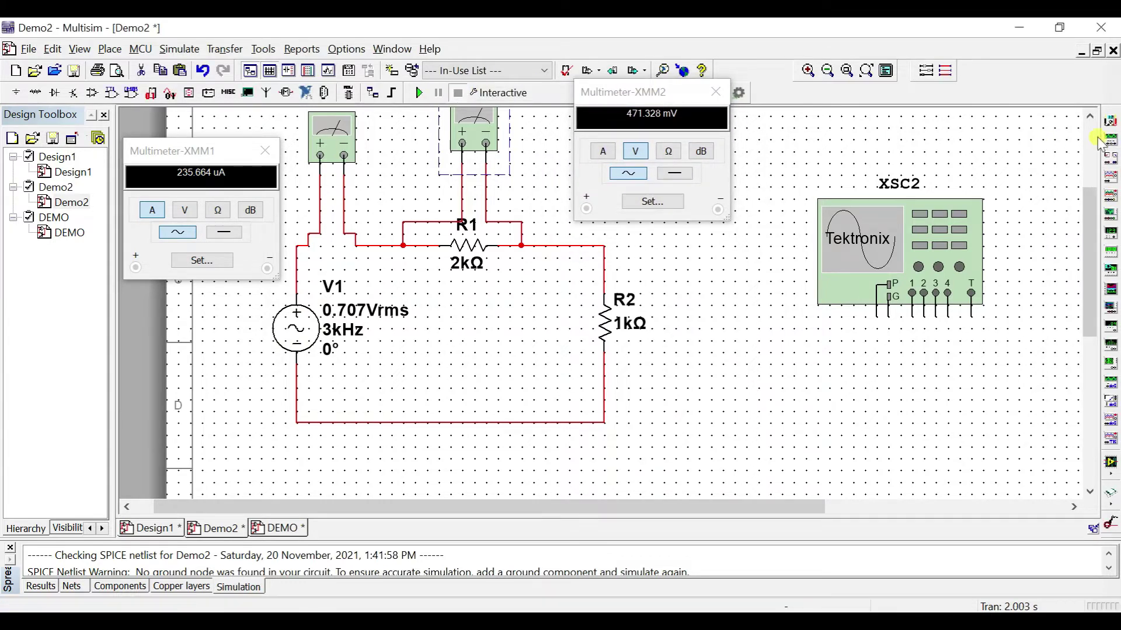
Place a third multimeter between R2 and the oscilloscope and wire it in parallel across R2.
click(1110, 123)
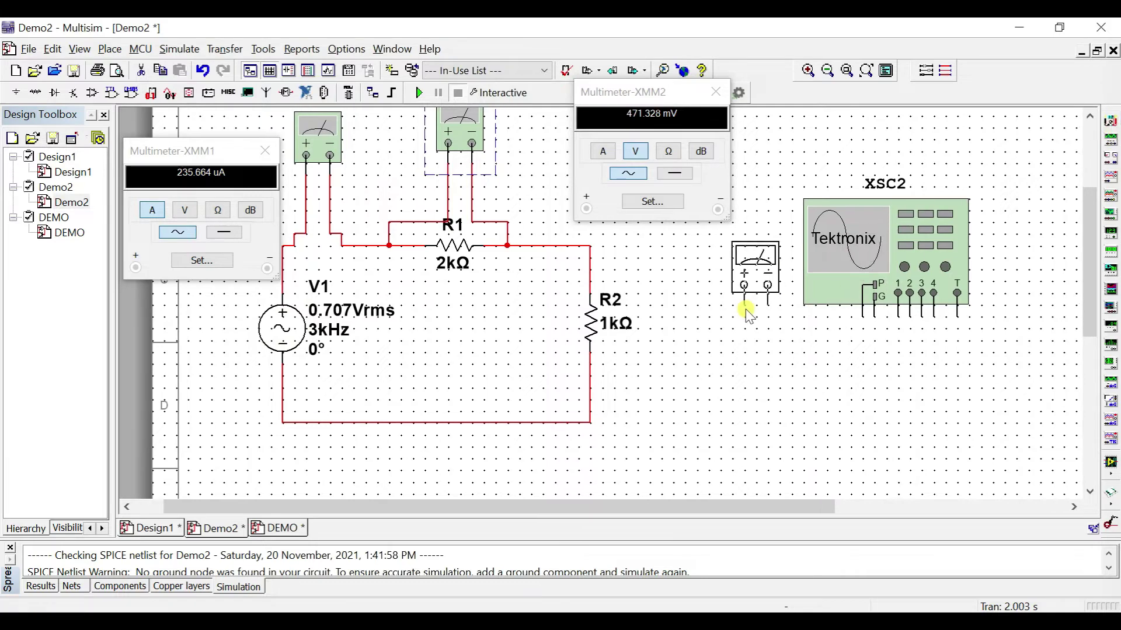
click(738, 306)
click(743, 304)
click(595, 266)
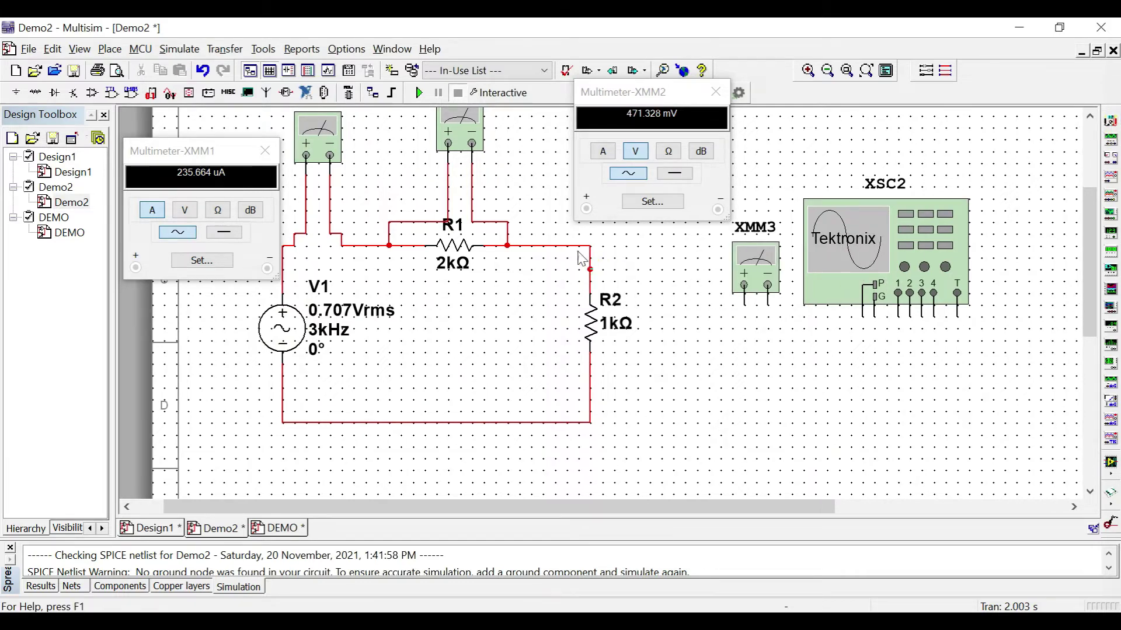
click(590, 377)
Run the simulation with multimeter XMM3 set to AC voltage to measure R2's voltage, and stop it.
double_click(763, 270)
drag(575, 268, 881, 377)
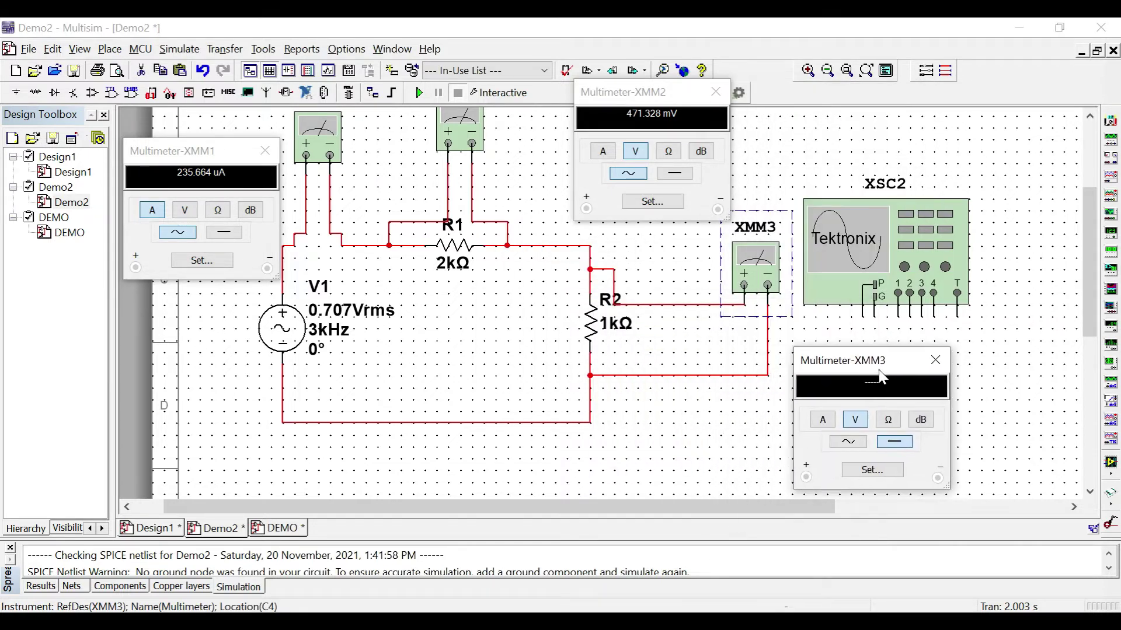
click(419, 92)
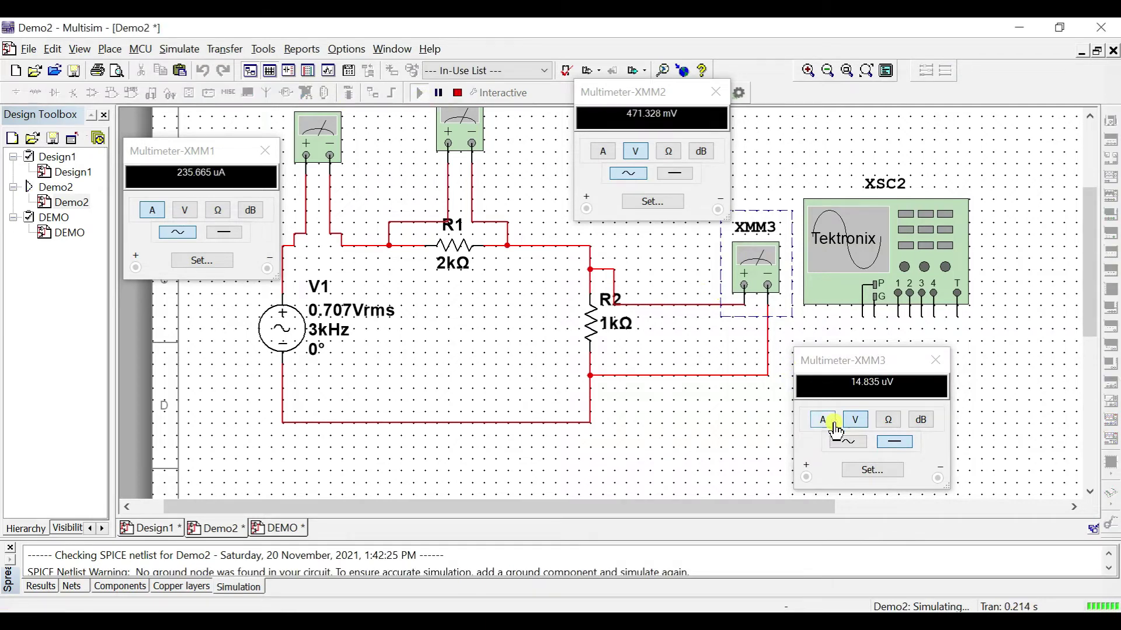
click(849, 443)
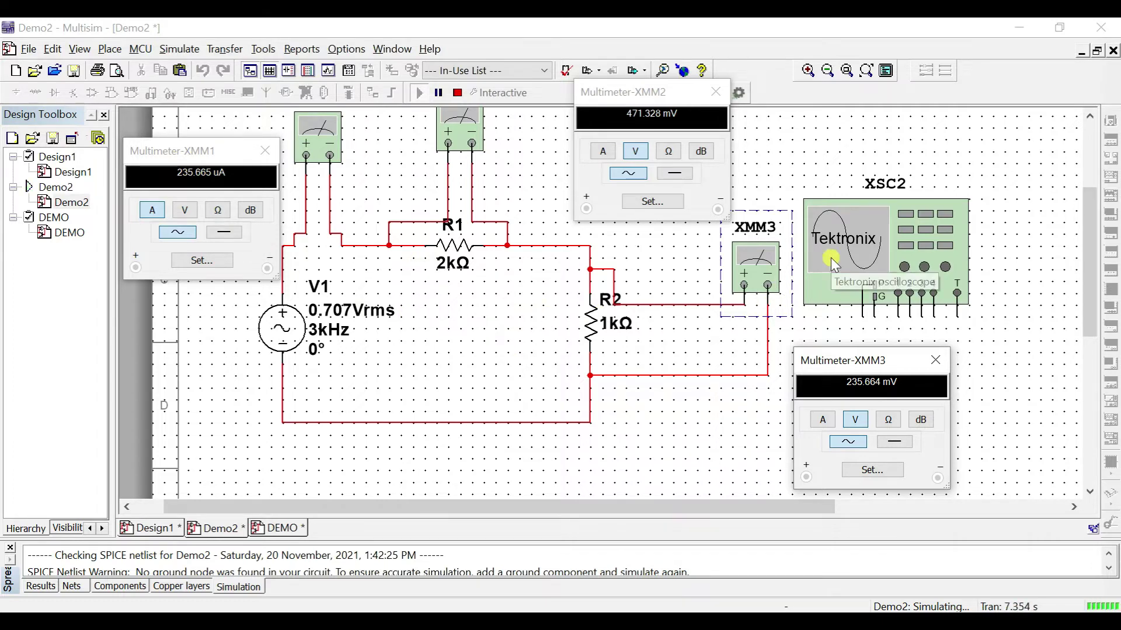
click(849, 244)
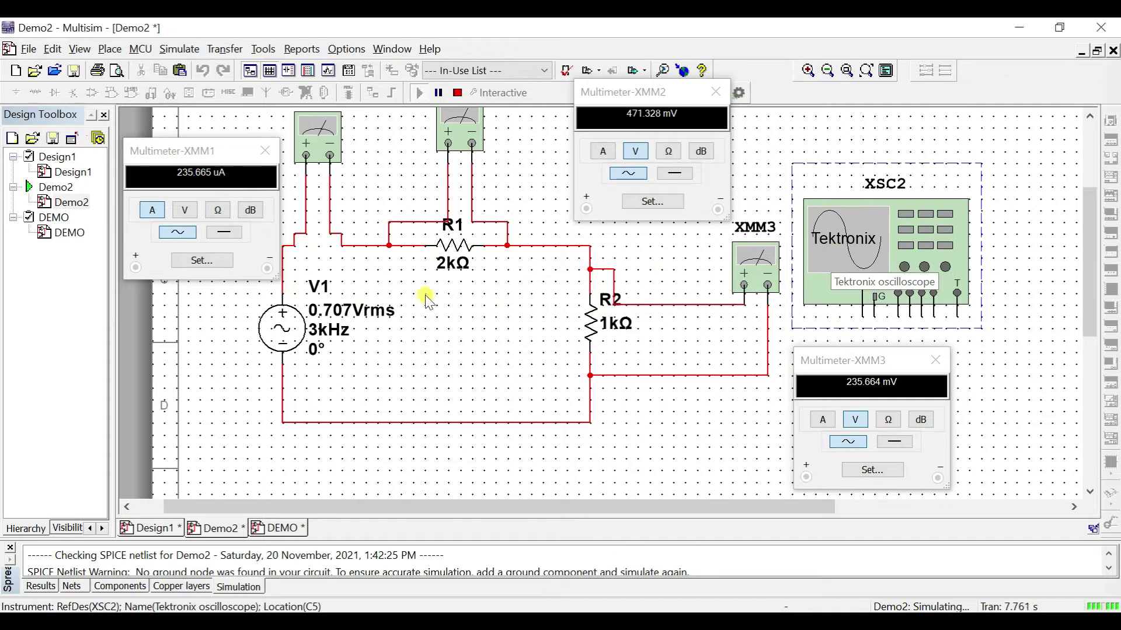
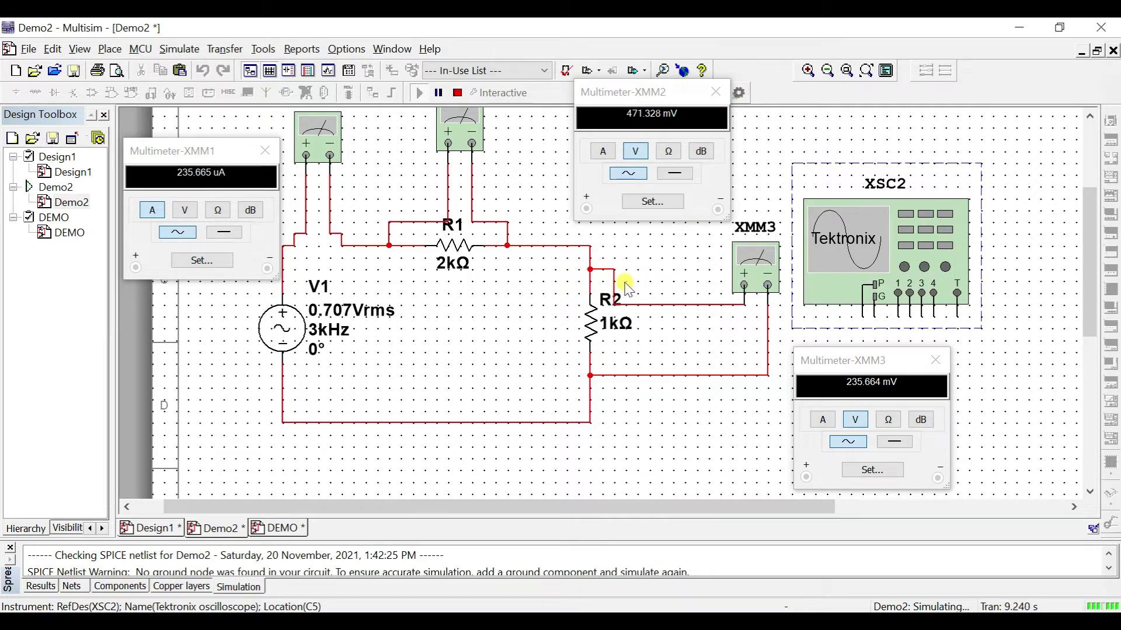
click(465, 92)
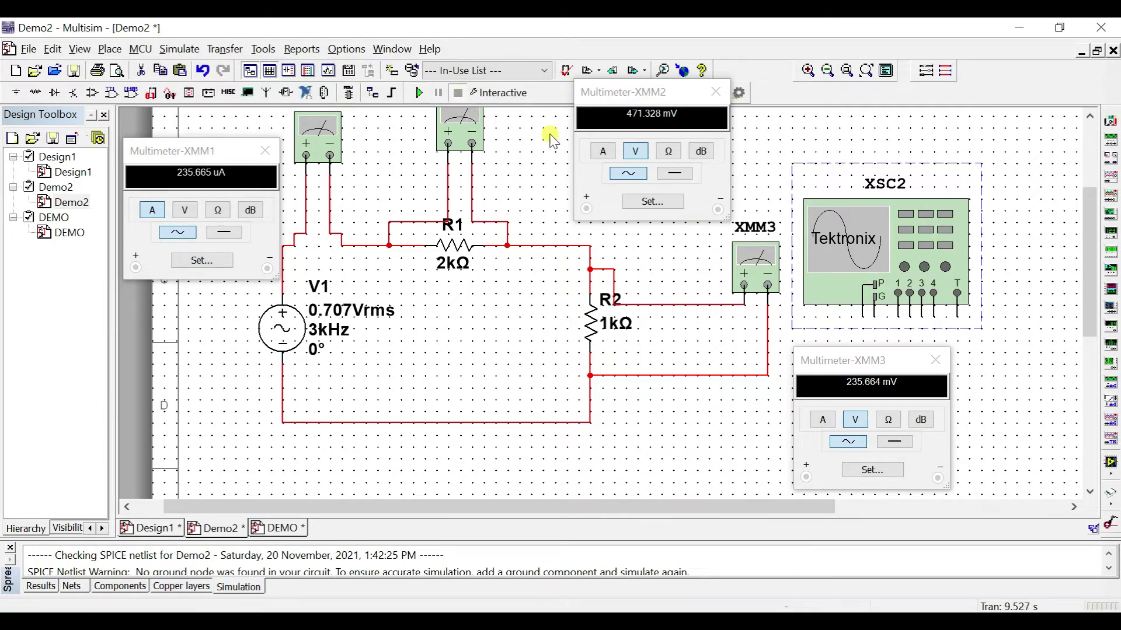
Close the readout windows of all three multimeters.
click(599, 98)
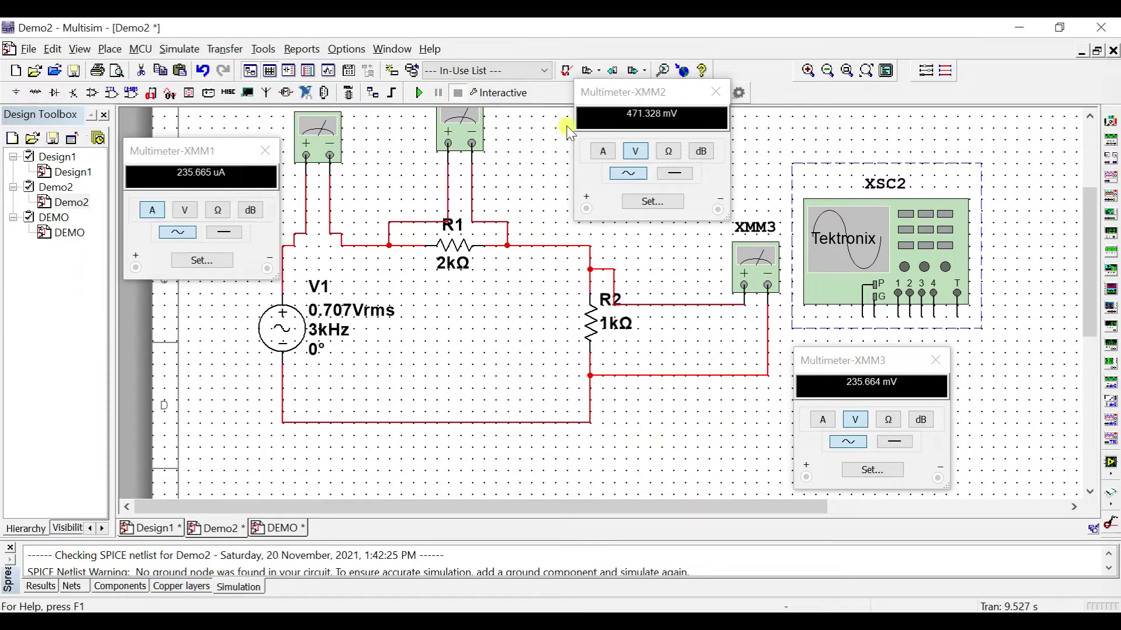
click(715, 92)
click(265, 151)
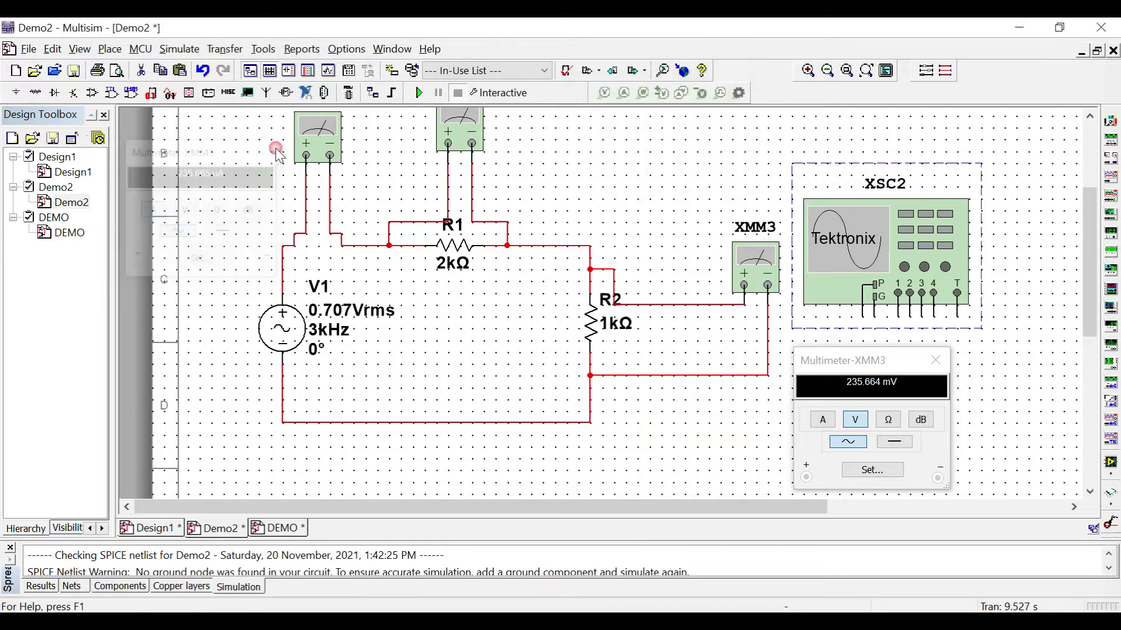
click(935, 360)
Copy the entire Demo2 circuit with its instruments into a new blank design.
click(255, 117)
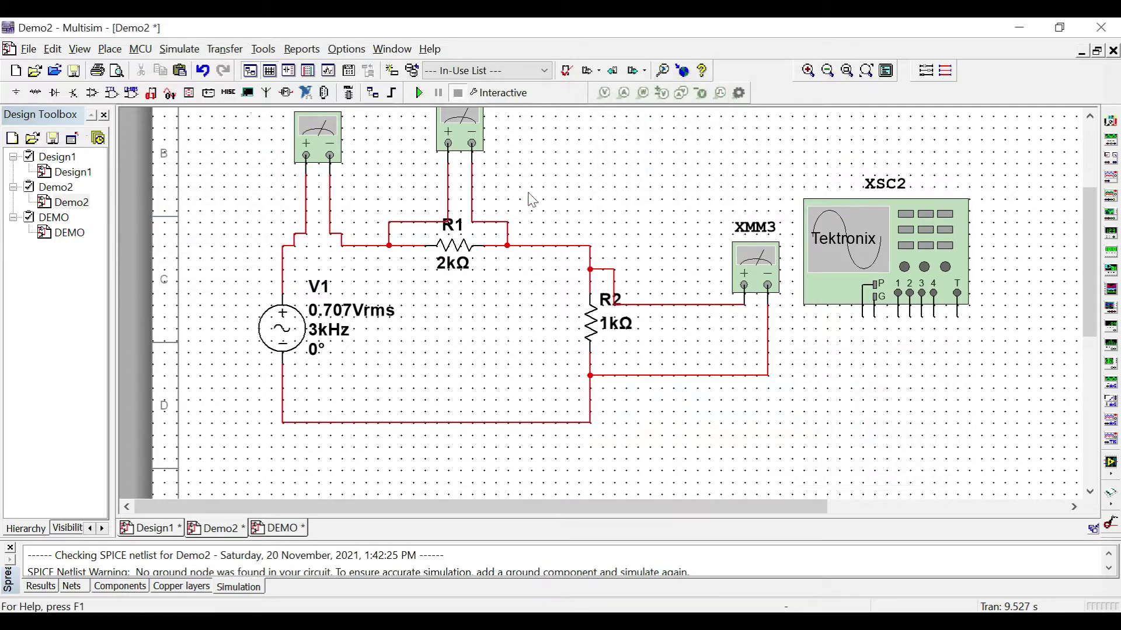
key(ctrl+a)
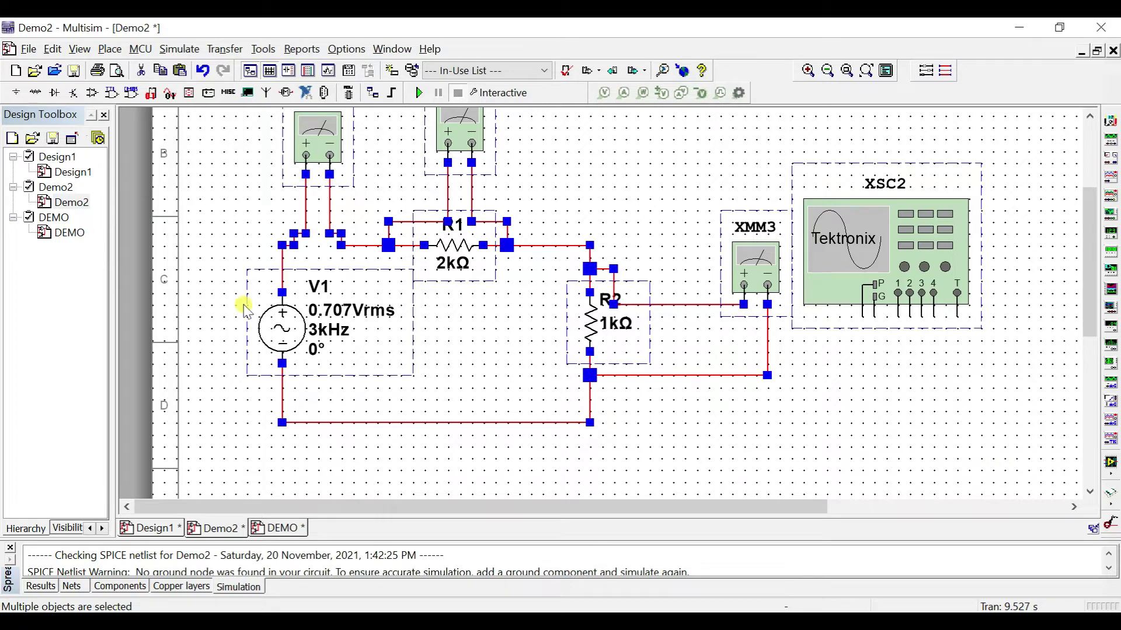
click(12, 139)
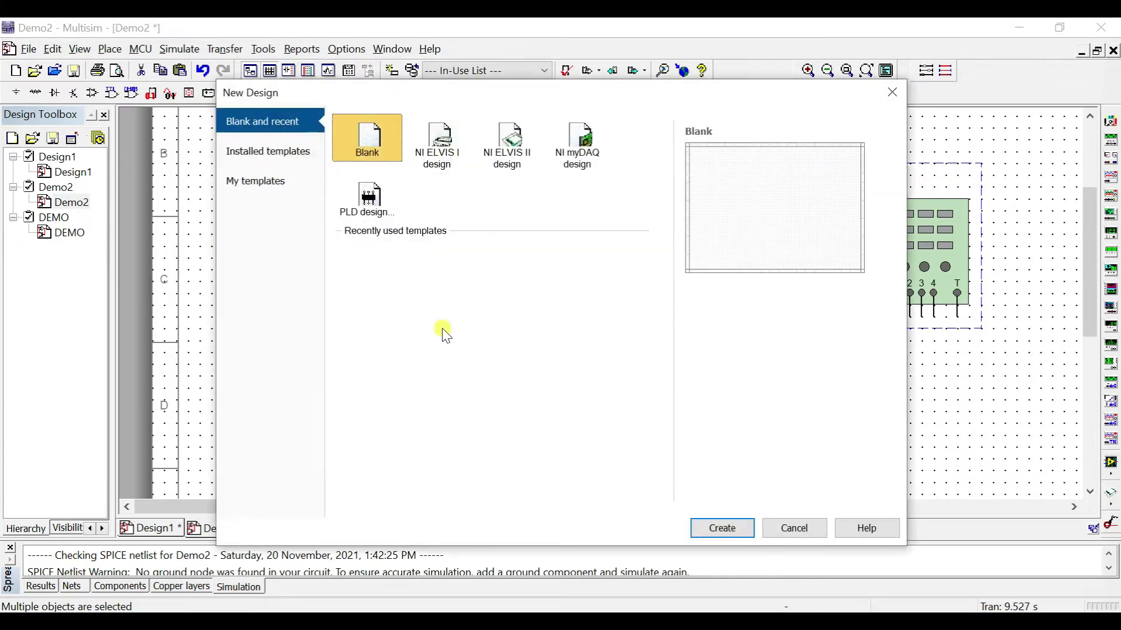
double_click(373, 146)
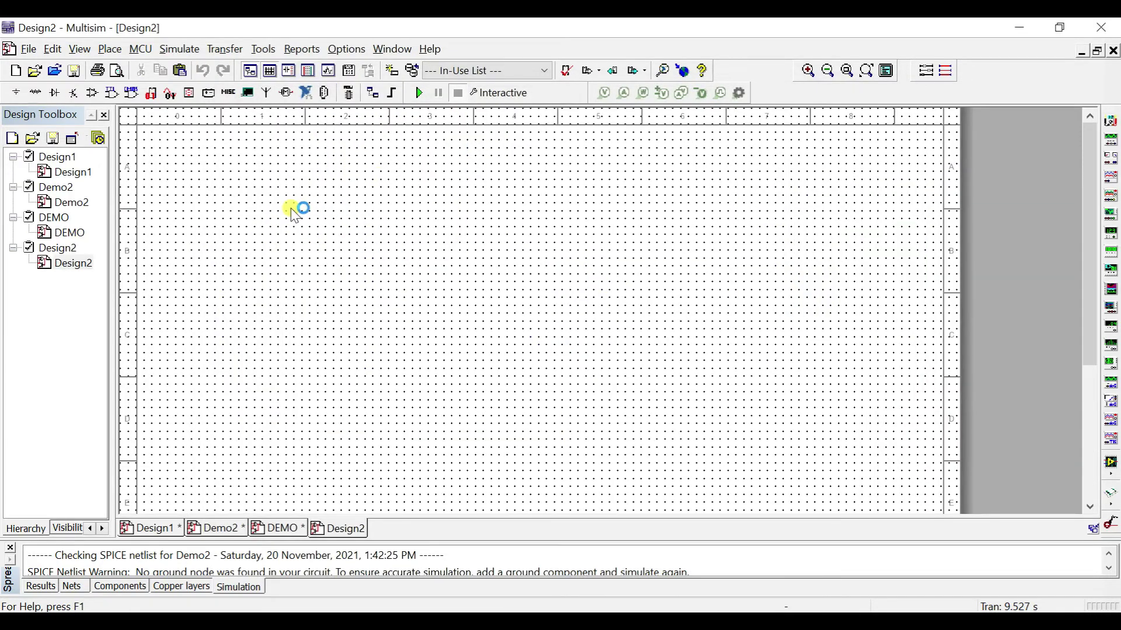
key(ctrl+v)
click(453, 350)
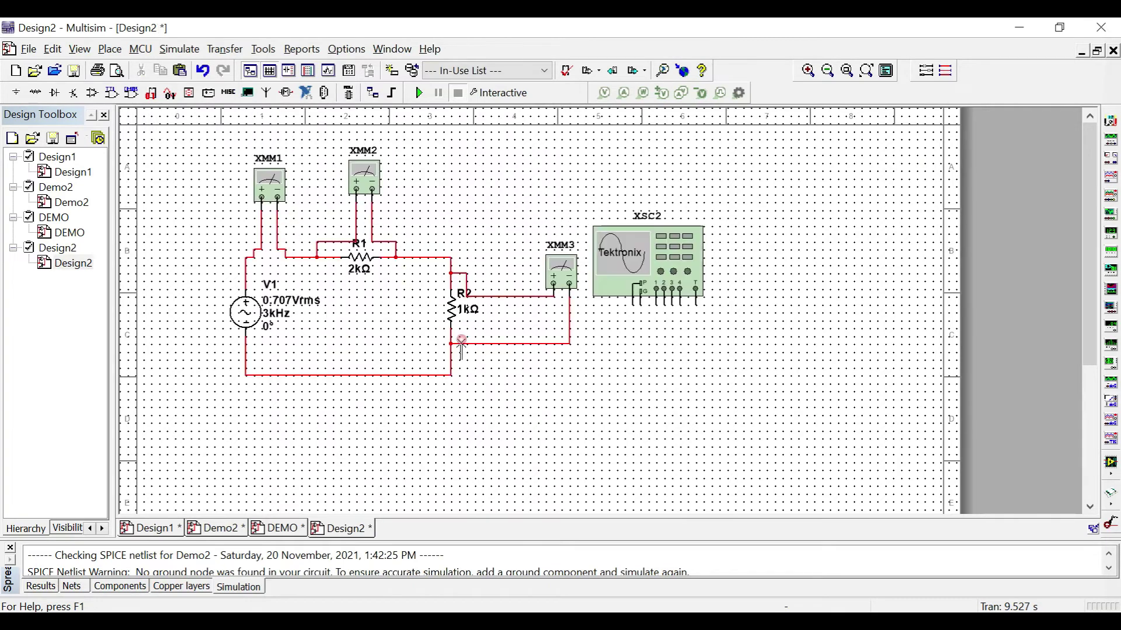
Delete the multimeters across R1 and R2, XMM2 and XMM3, from the copied circuit.
click(363, 173)
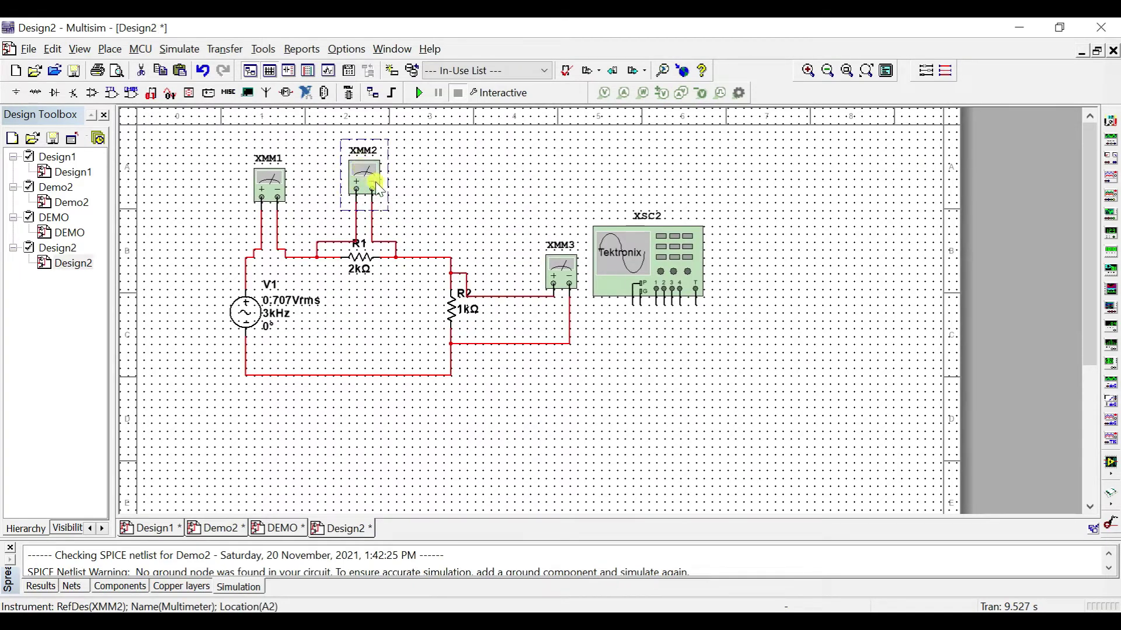
key(Delete)
click(561, 270)
key(Delete)
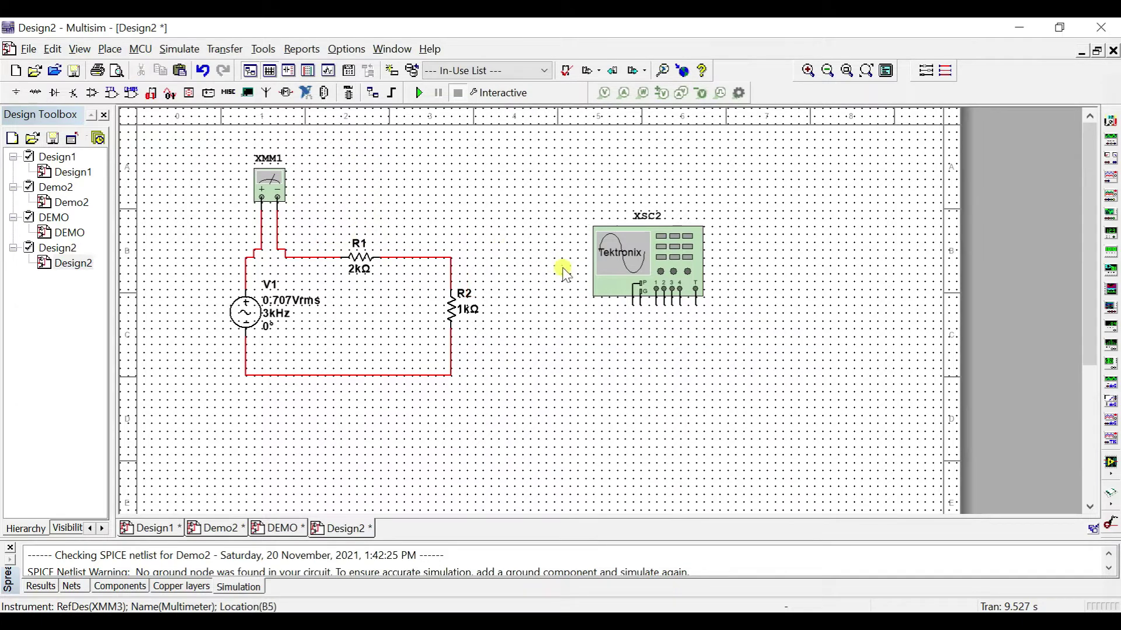
Shift oscilloscope XSC2 slightly toward the circuit and wire its channel 1 to R2's upper end and its ground to R2's lower end.
click(626, 255)
drag(639, 255, 628, 251)
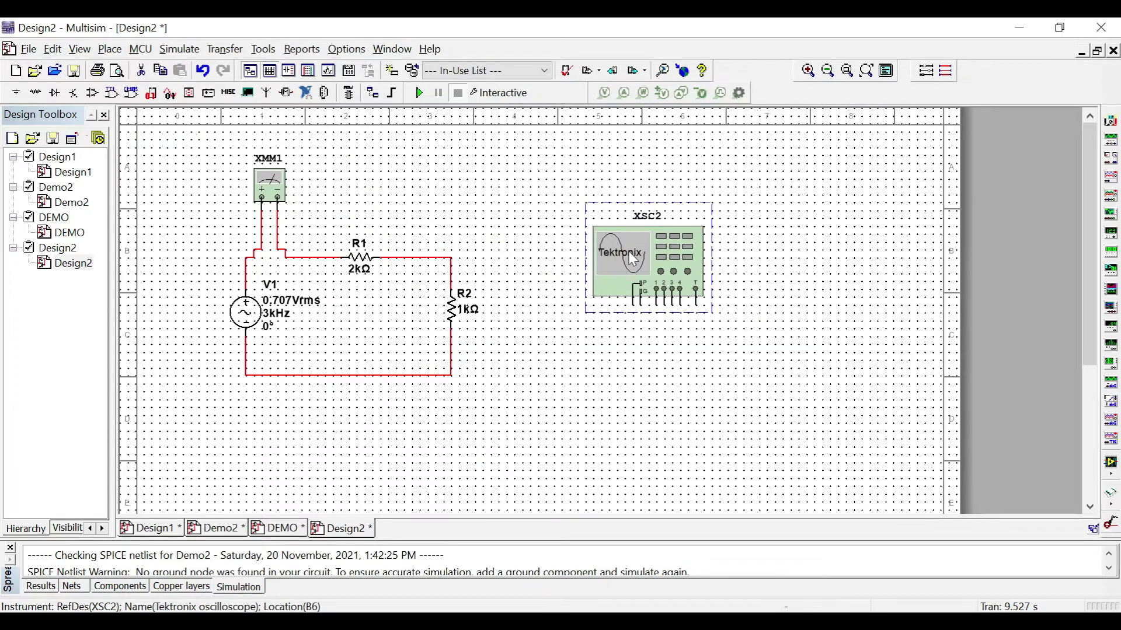
click(613, 339)
click(646, 306)
click(472, 312)
click(450, 272)
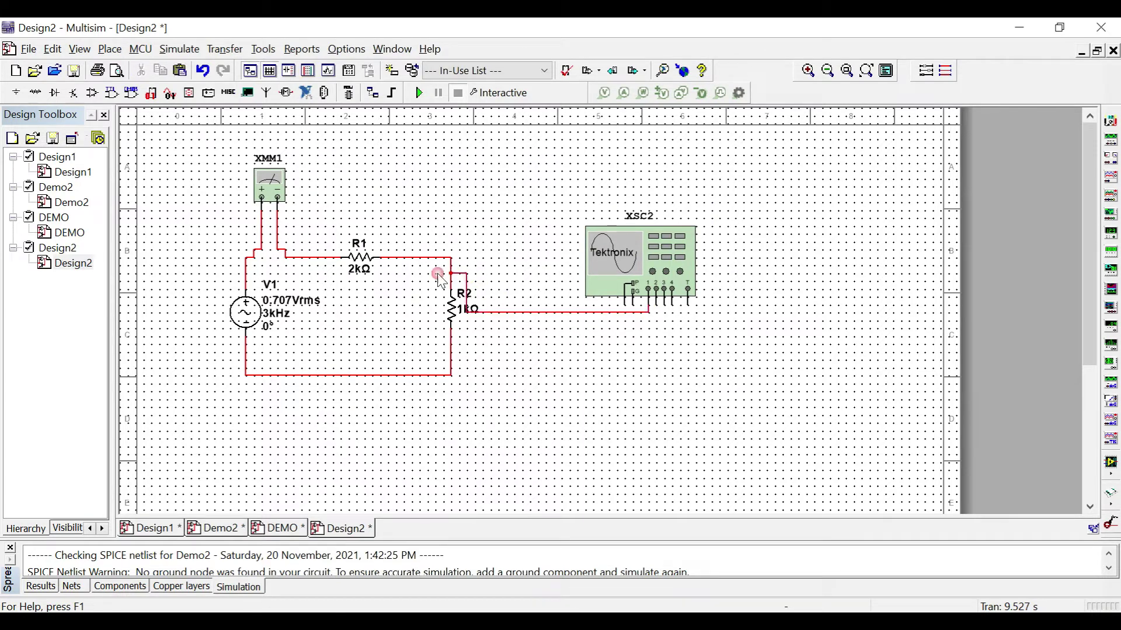
click(630, 302)
click(453, 349)
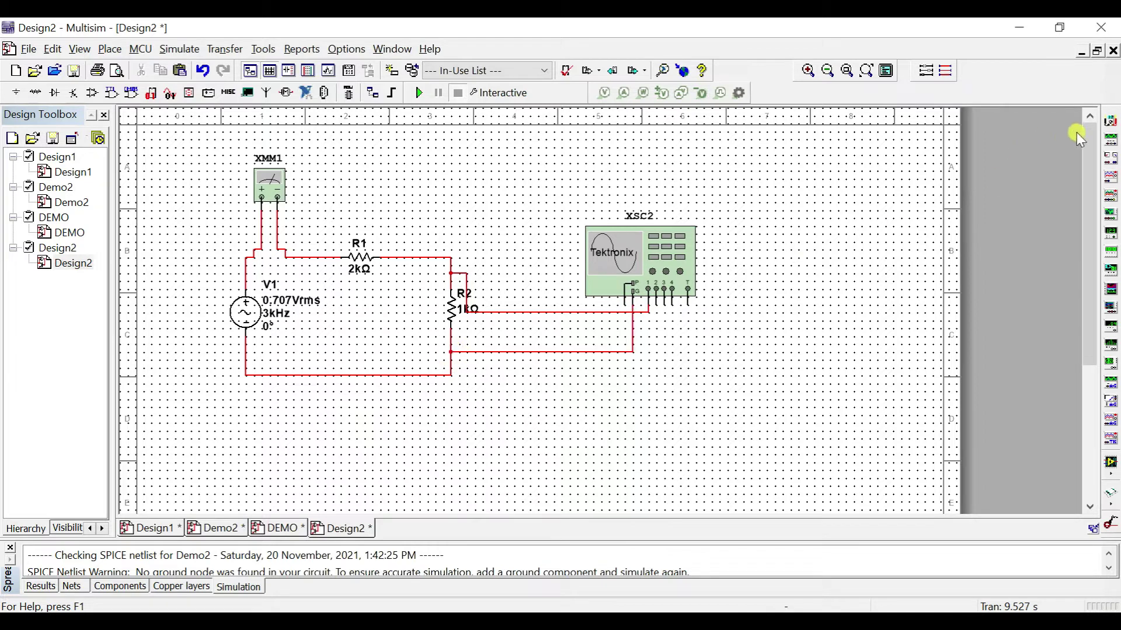
Place a second Tektronix oscilloscope above R1, wiring channel 1 to R1's source side and ground to the side toward R2.
click(1111, 438)
click(459, 179)
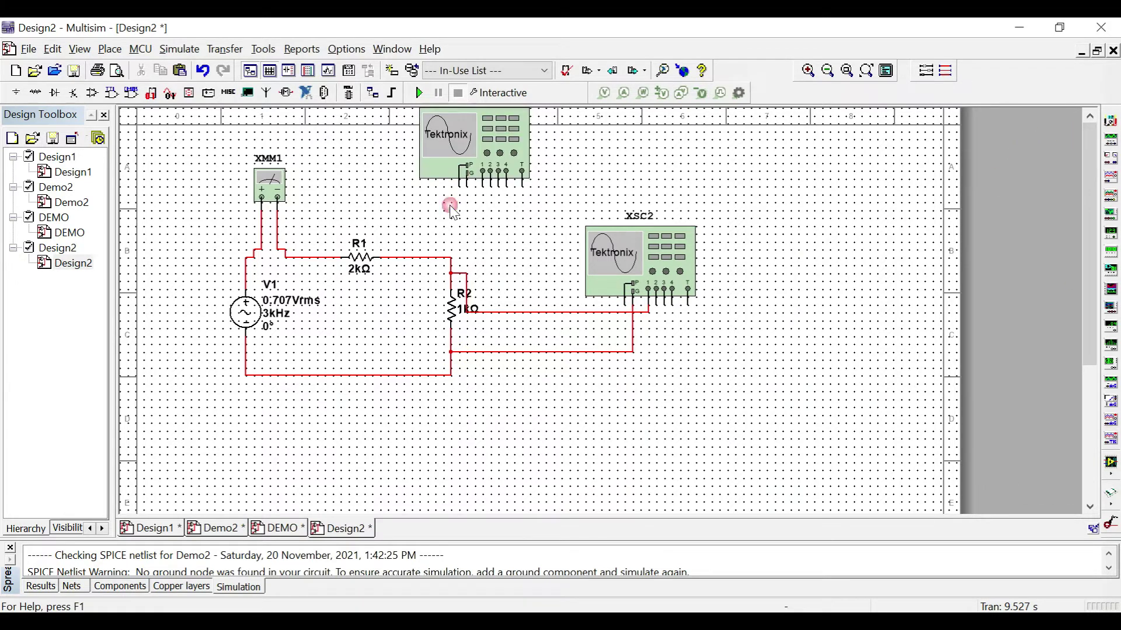
click(482, 183)
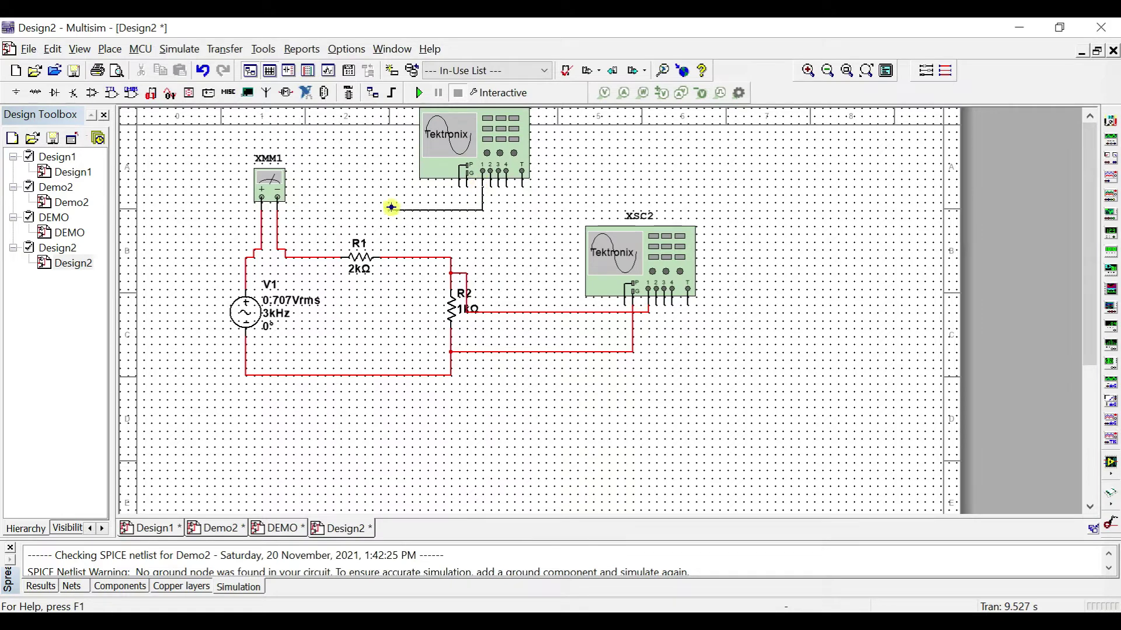
click(319, 256)
click(465, 188)
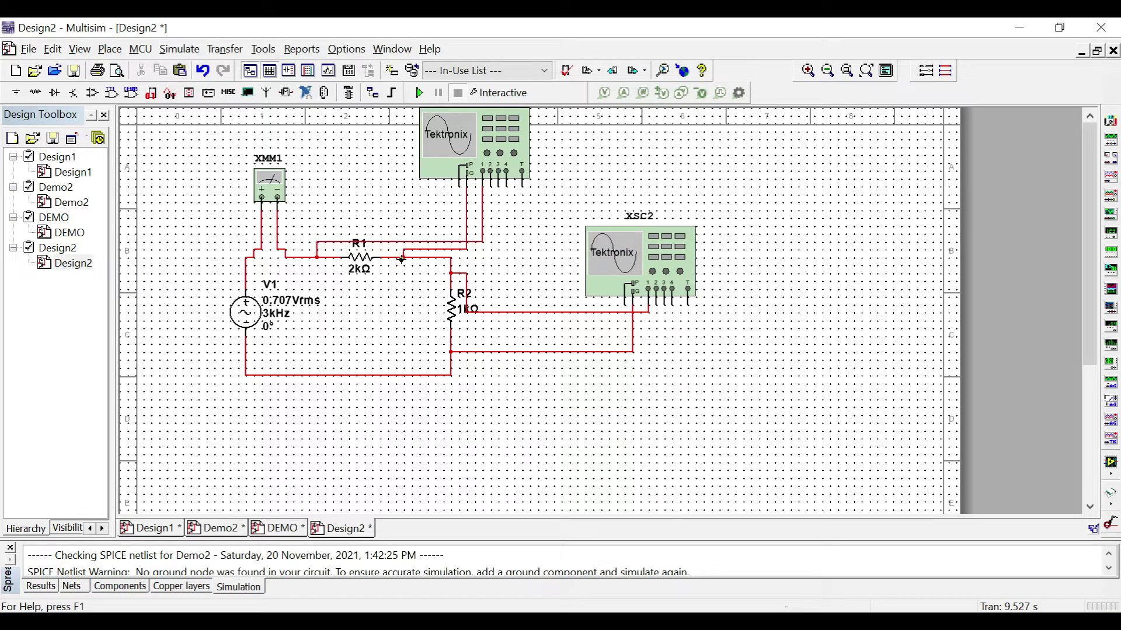
Open oscilloscope XSC2's front panel, run the simulation and power the oscilloscope on to display R2's voltage waveform.
double_click(657, 255)
drag(649, 276, 873, 191)
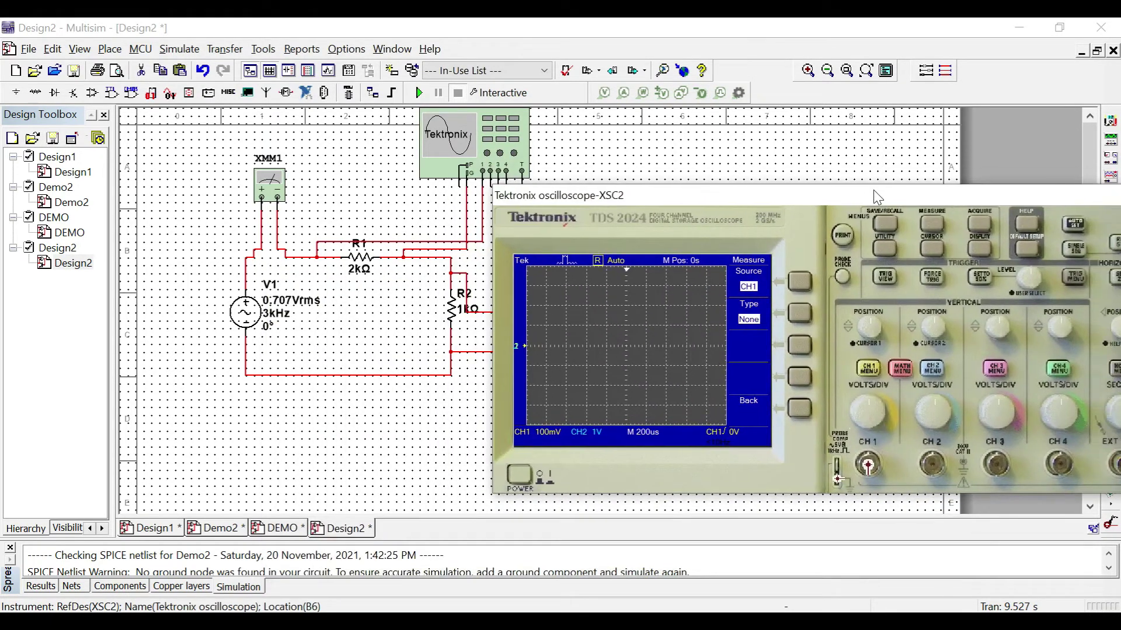
click(419, 92)
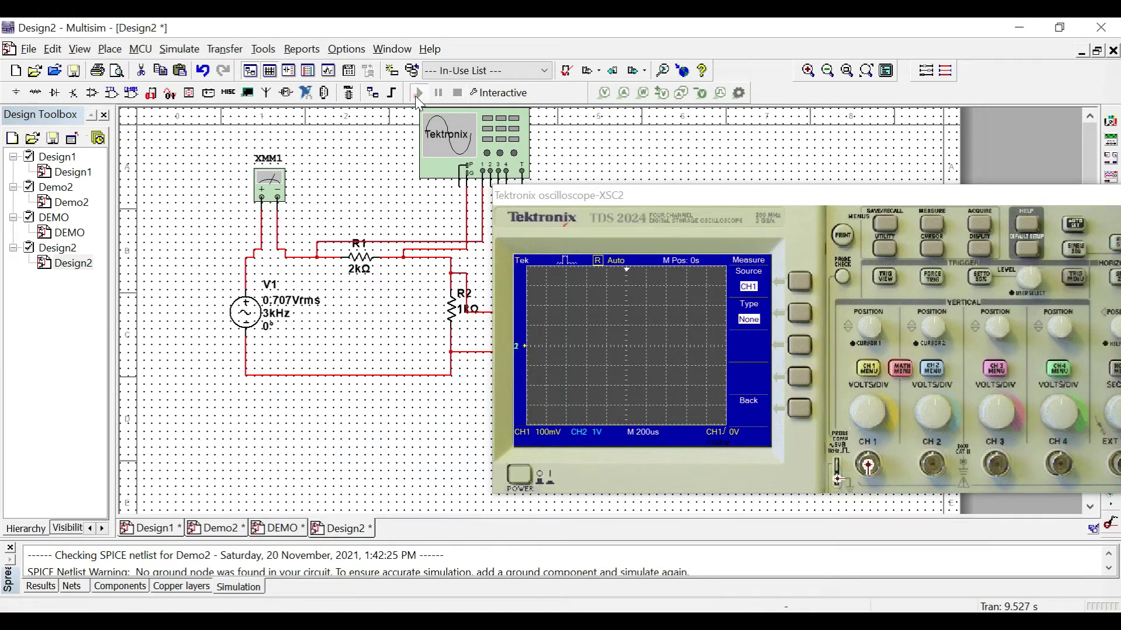
click(518, 476)
click(519, 480)
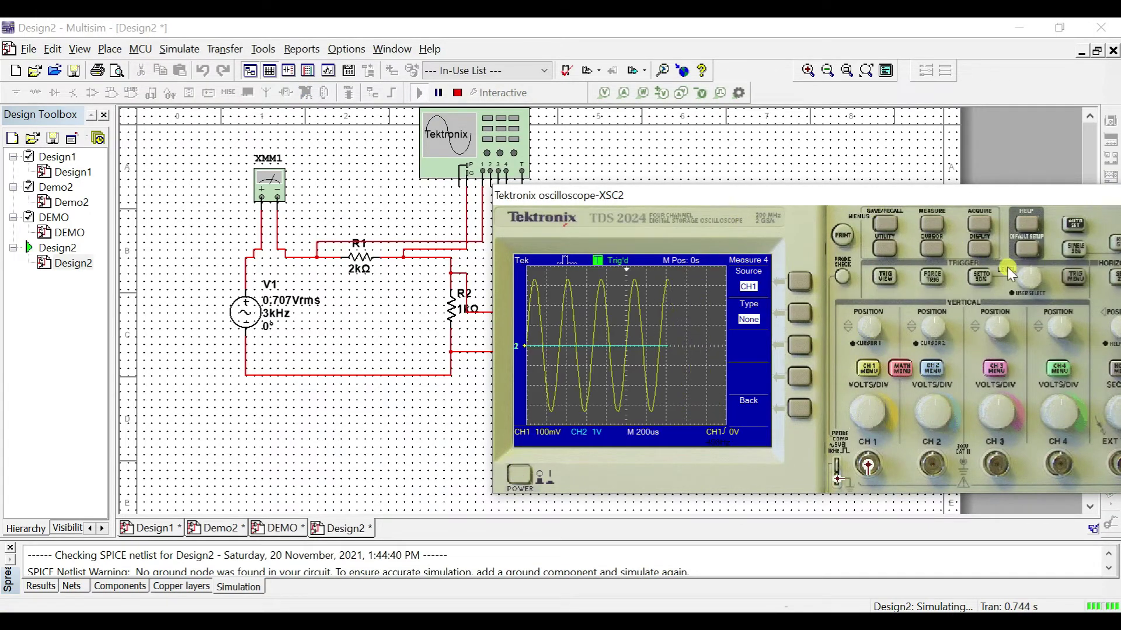
Capture a single acquisition on XSC2 with the simulation paused and set its first measurement to the CH1 frequency.
click(1073, 257)
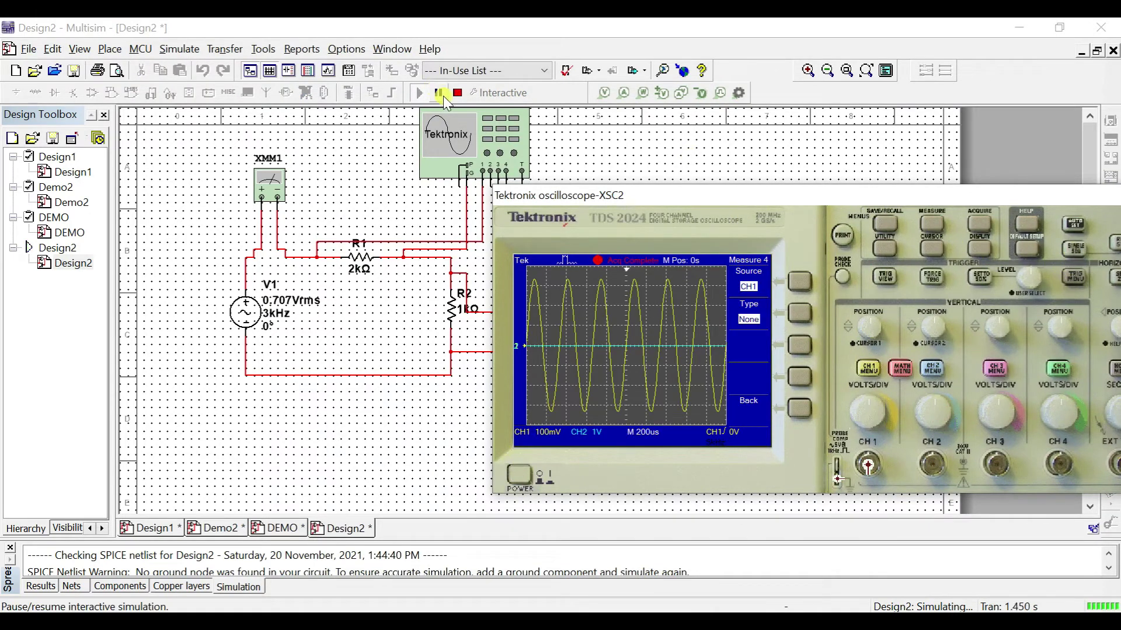
click(441, 93)
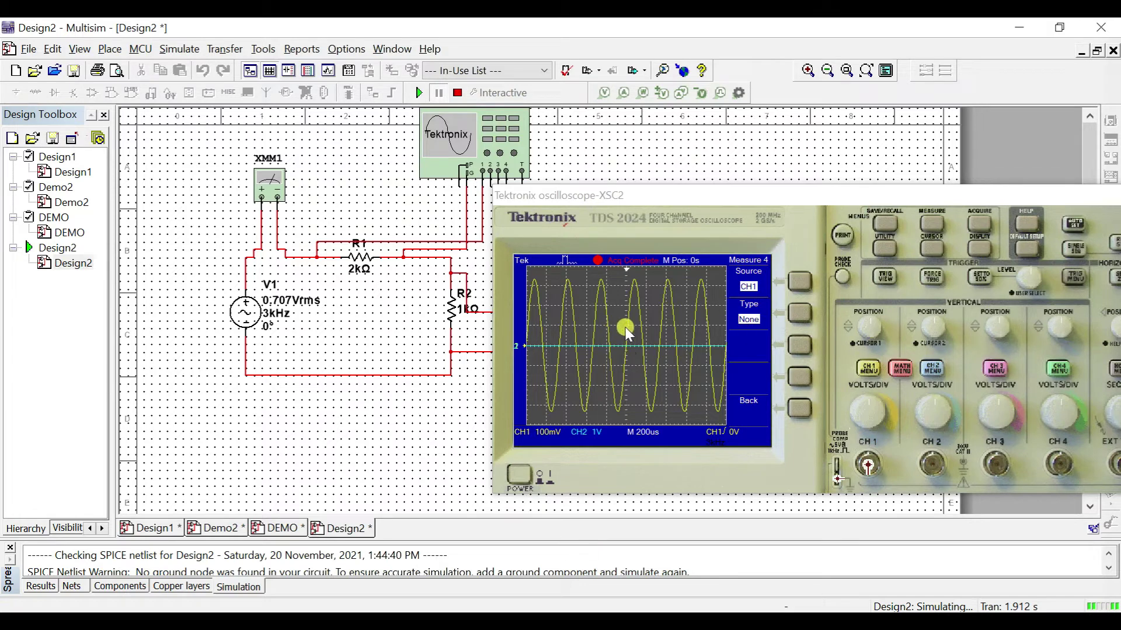
click(799, 318)
click(803, 284)
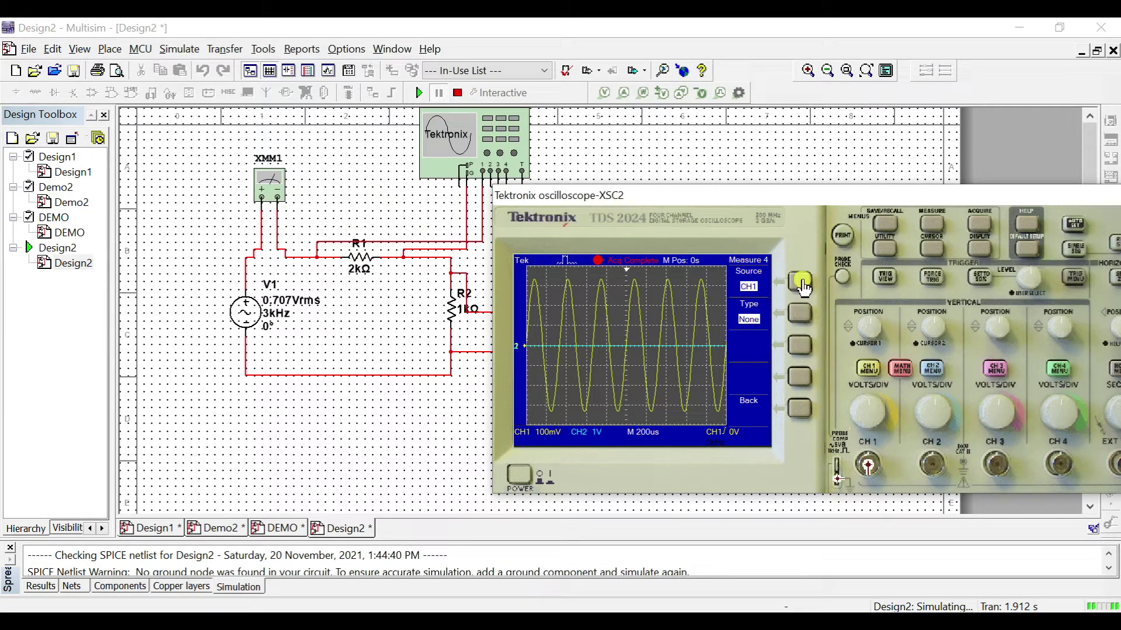
click(800, 315)
click(801, 286)
click(798, 319)
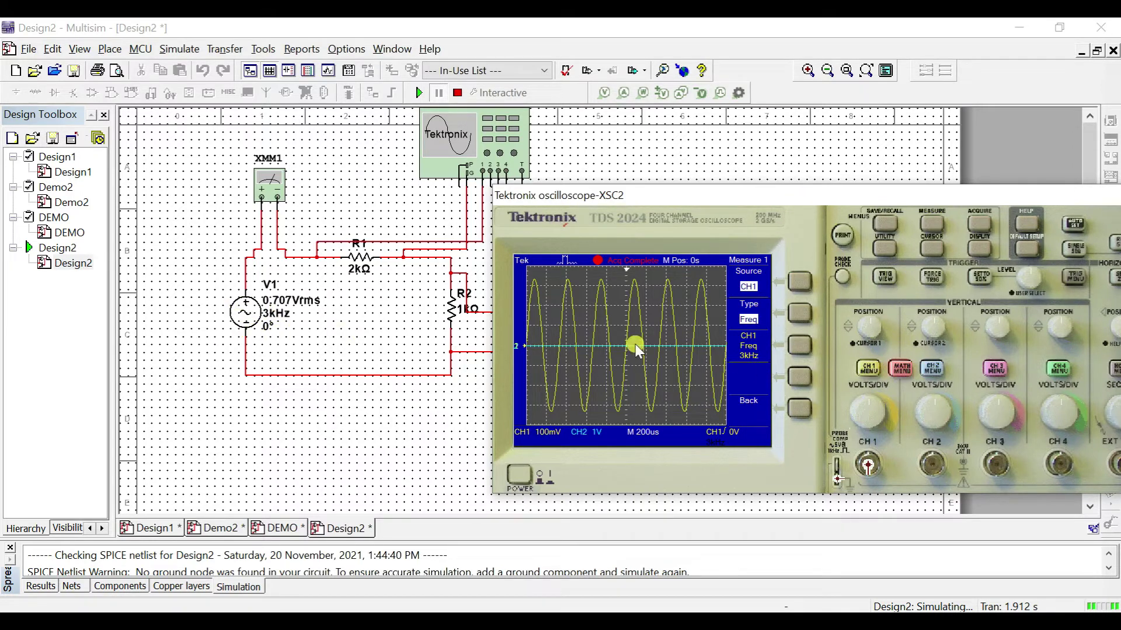
Turn off channel 2 on oscilloscope XSC2 and set its second measurement to CH1 Pk-Pk.
click(933, 369)
click(933, 370)
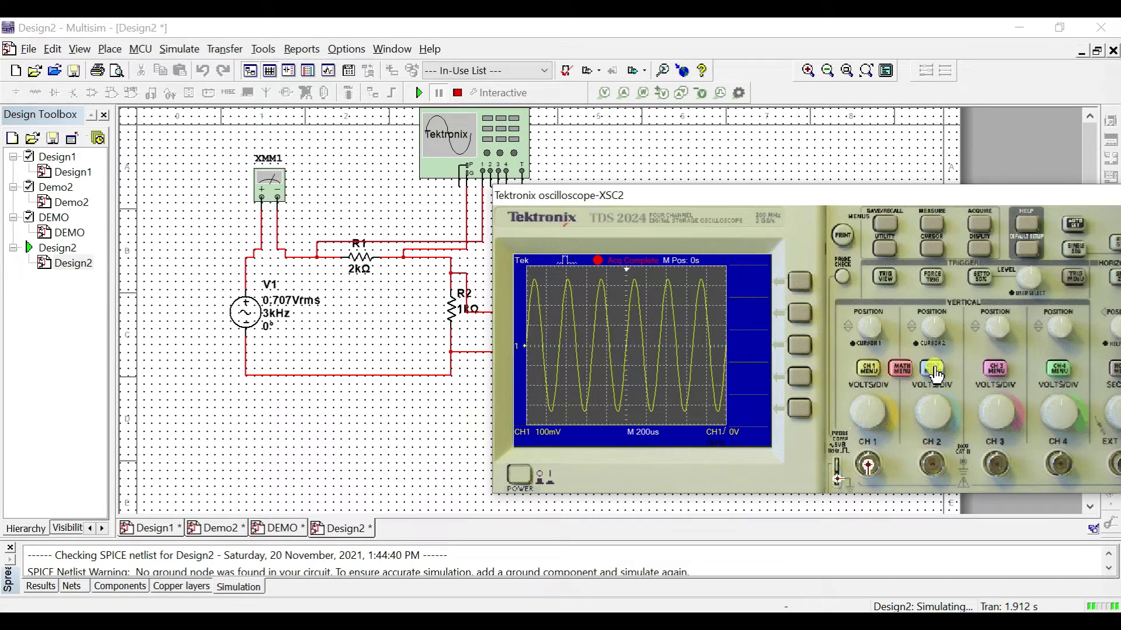
click(932, 224)
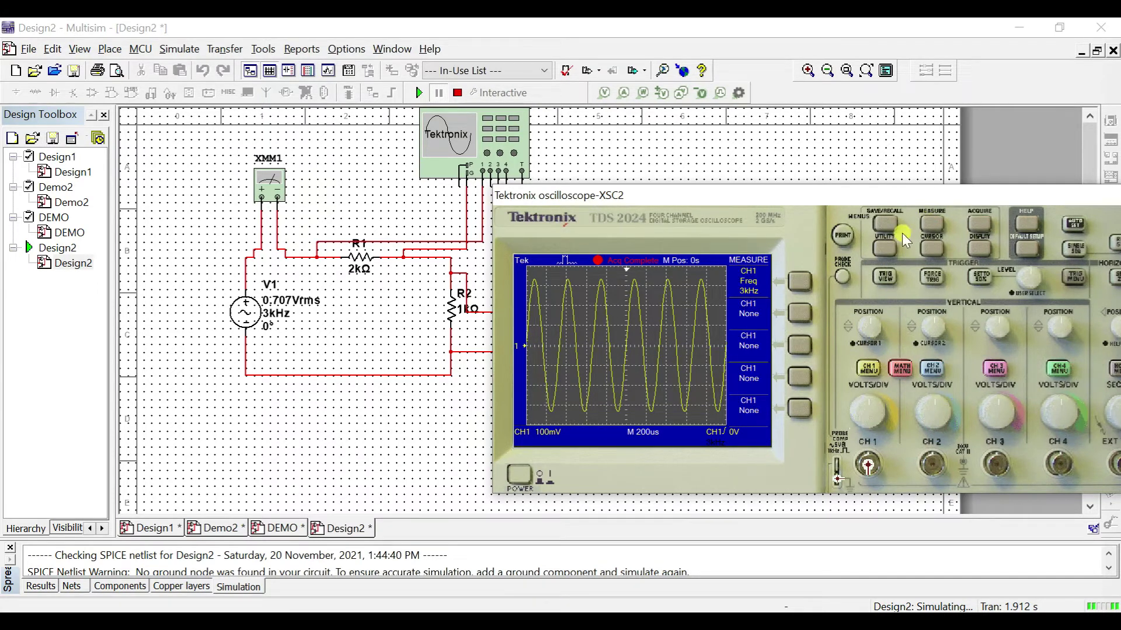
click(797, 316)
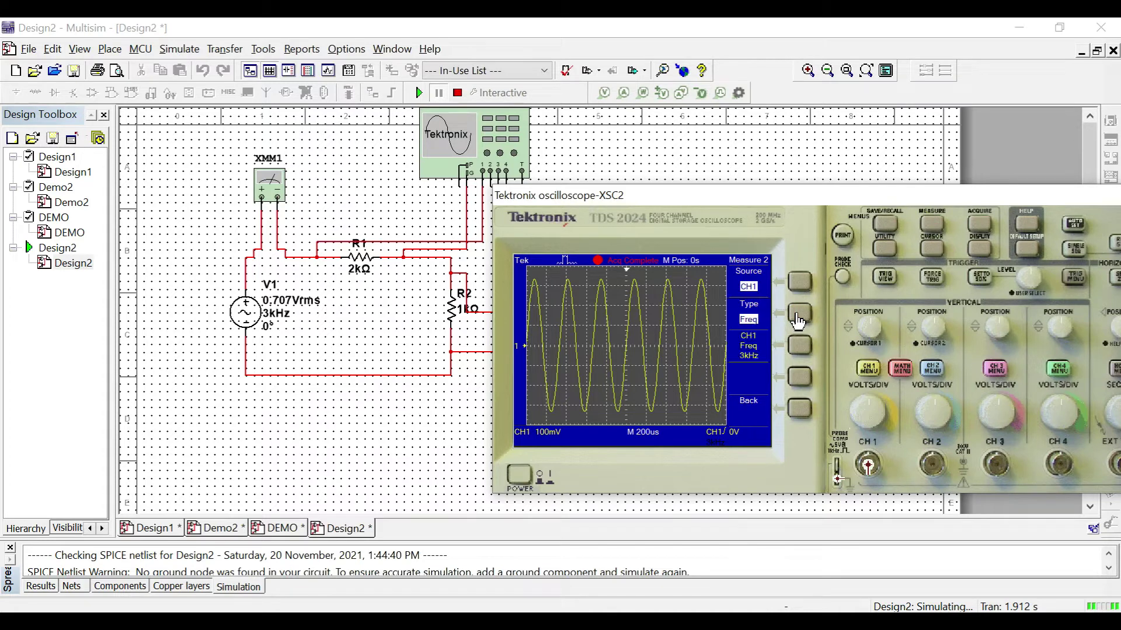
click(797, 315)
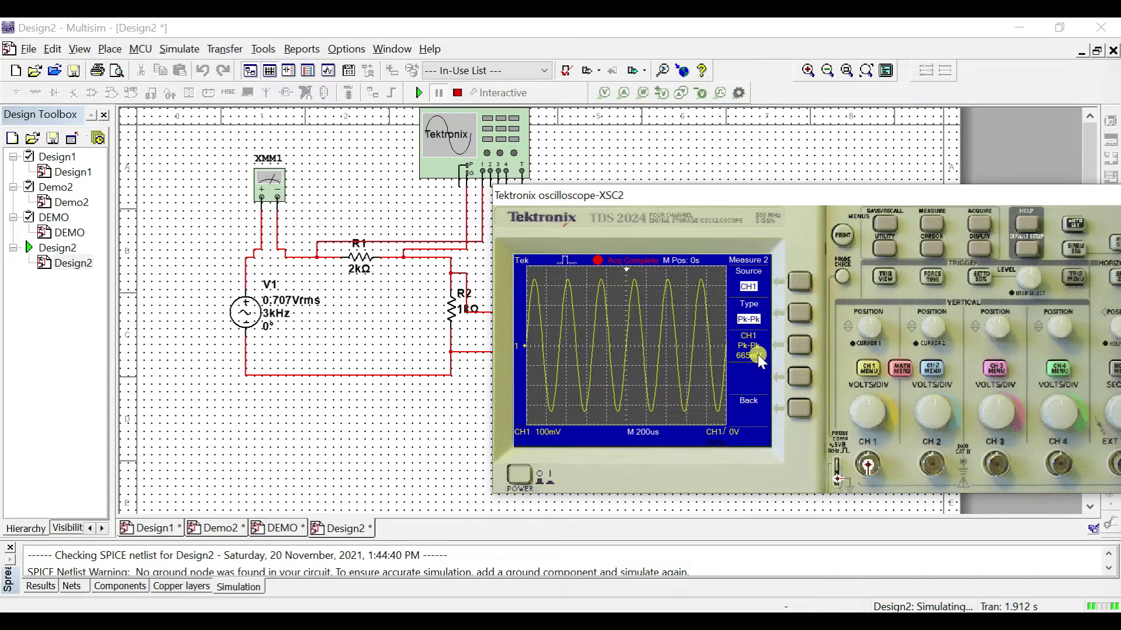
click(802, 411)
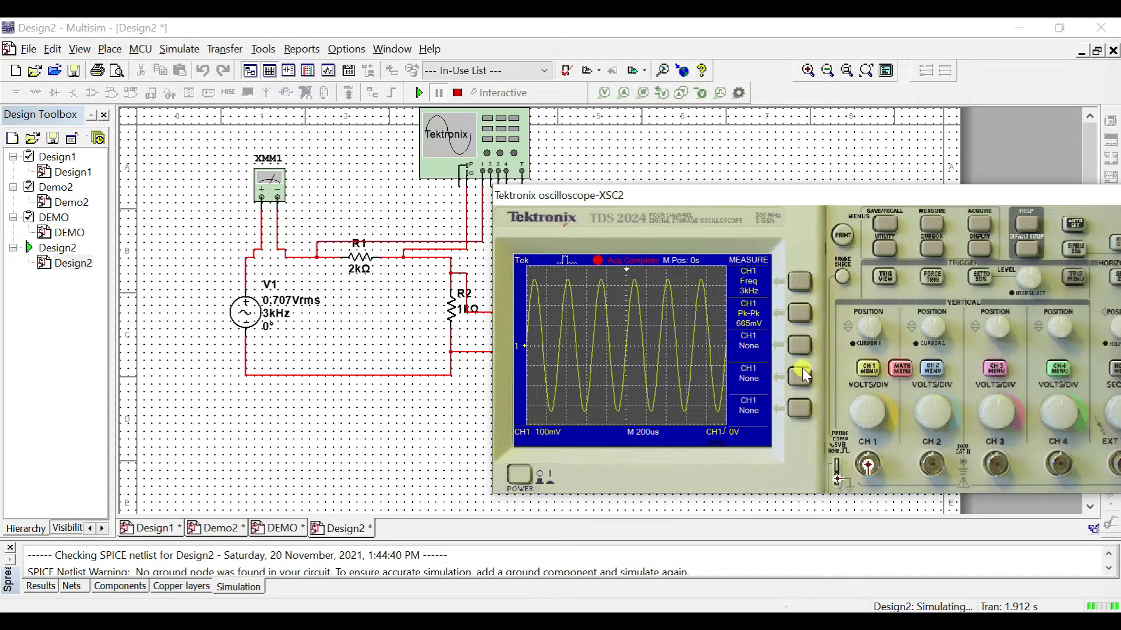
Set XSC2's third measurement to Cyc RMS of CH1 and return to the measurement overview.
click(803, 346)
click(798, 310)
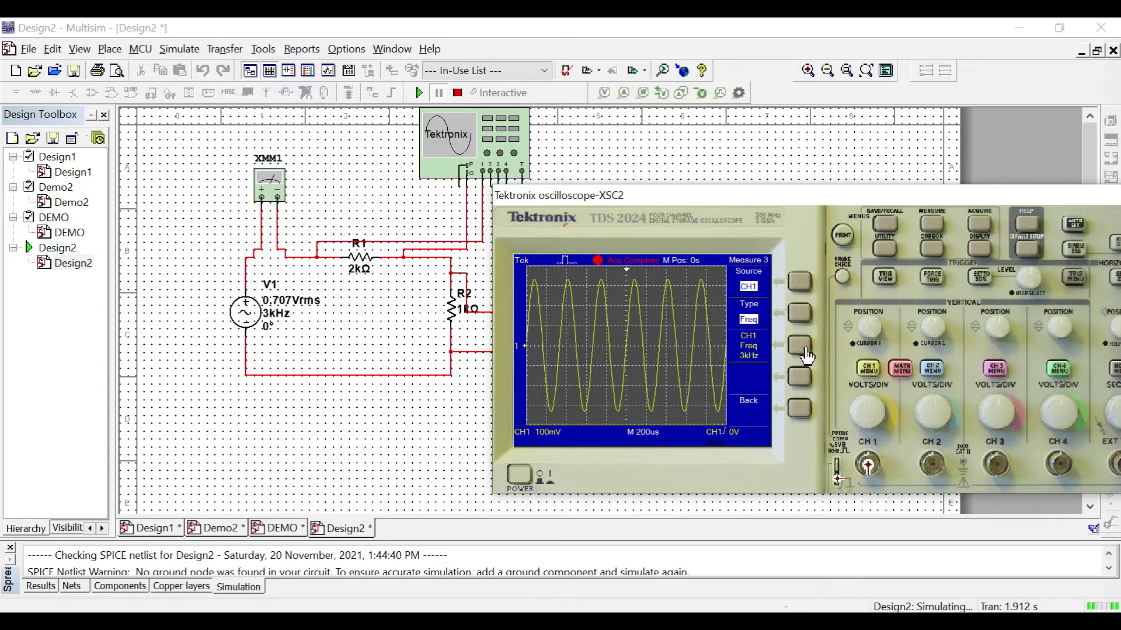
click(802, 315)
click(801, 315)
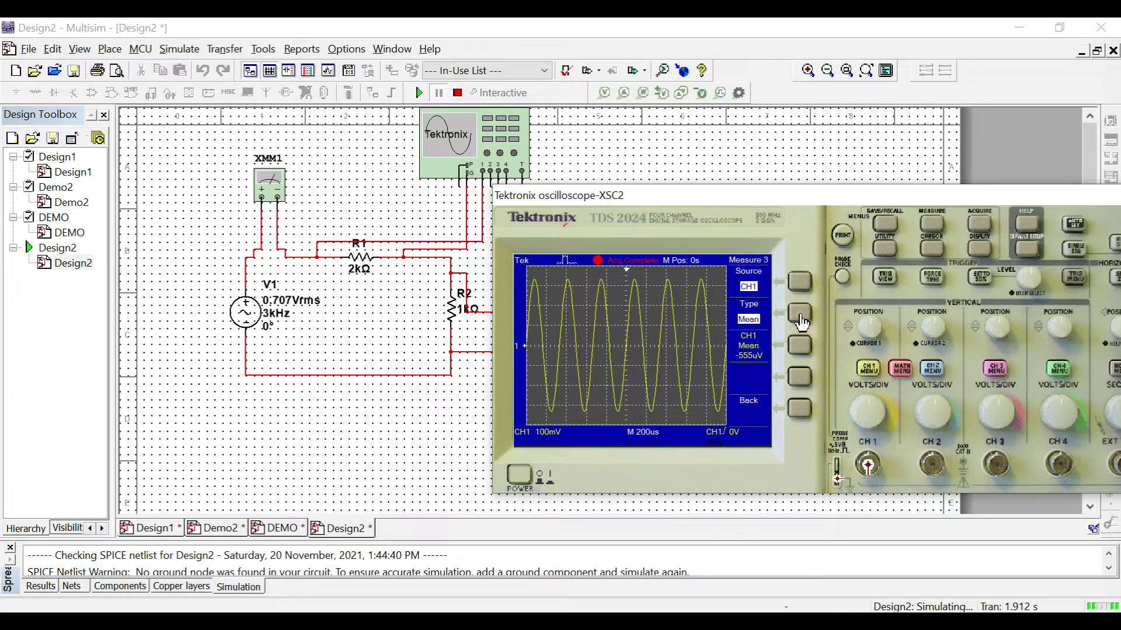
click(801, 315)
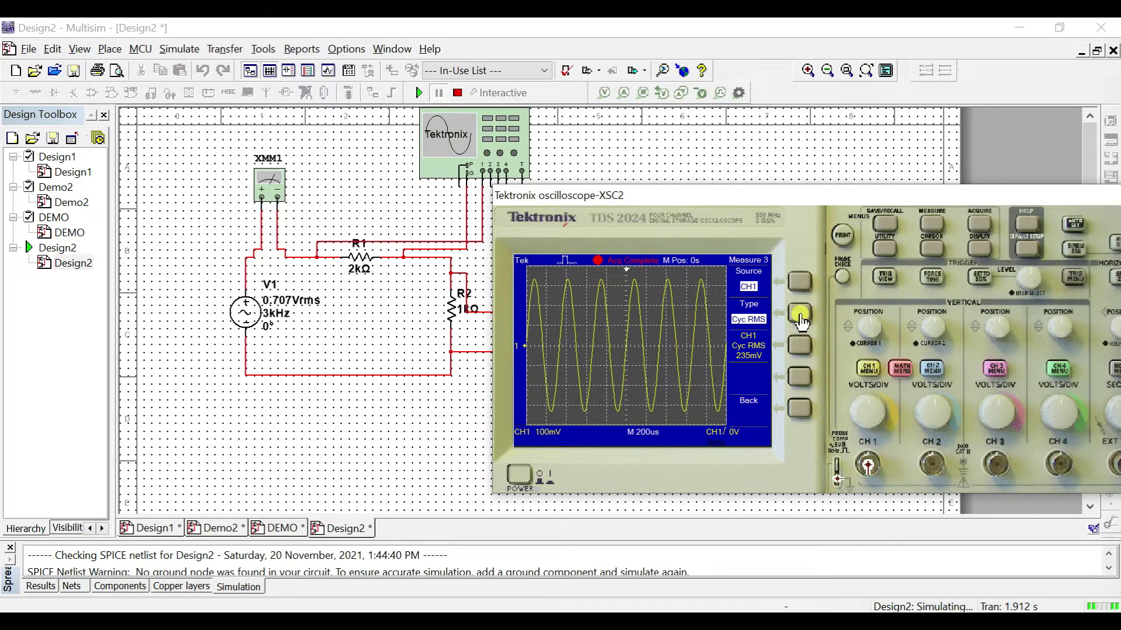
click(800, 409)
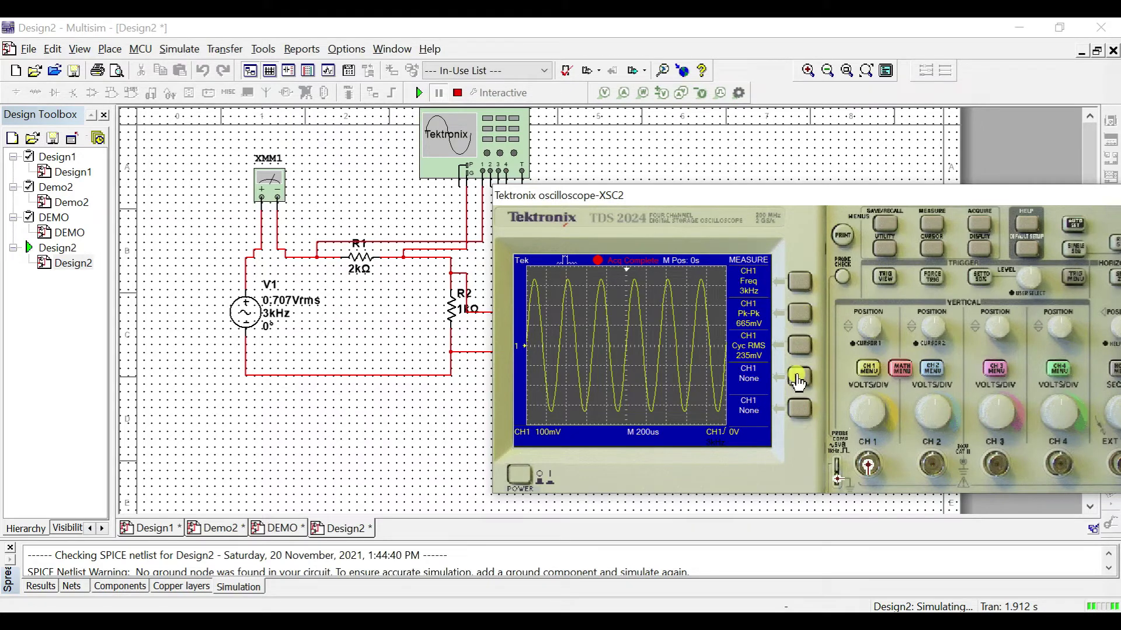
Set XSC2's fourth measurement to Max of CH1 and return to the measurement overview.
click(799, 381)
click(798, 318)
click(799, 318)
click(799, 316)
click(798, 315)
click(799, 315)
click(798, 315)
click(798, 316)
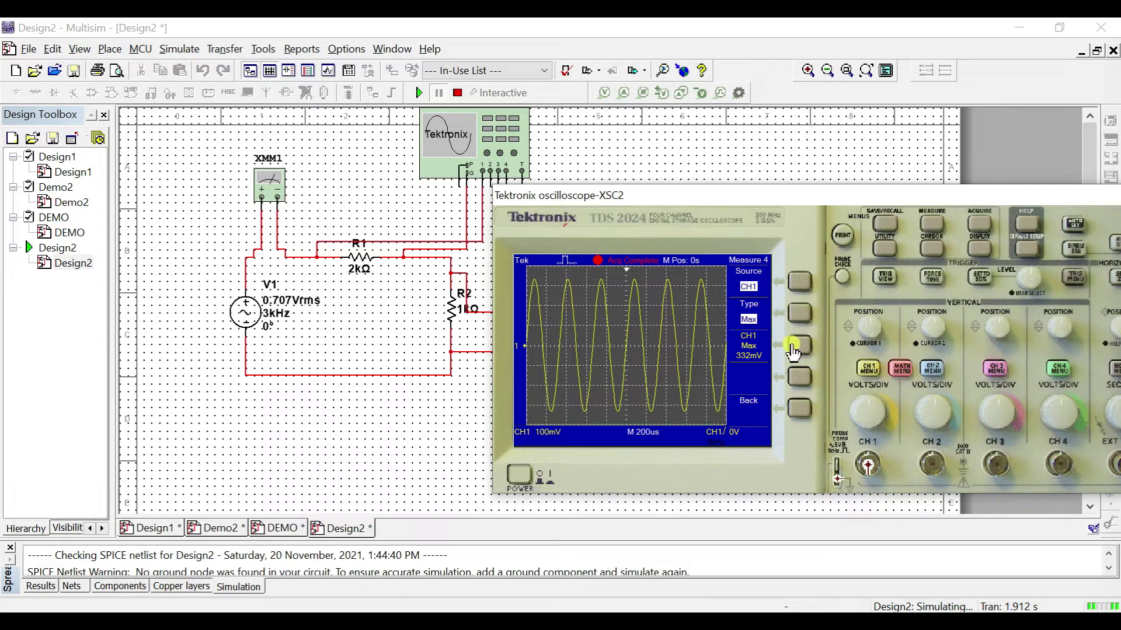
click(804, 409)
Open oscilloscope XSC1's front panel, power it on and capture a single acquisition of R1's voltage, pausing the simulation.
drag(736, 197, 791, 179)
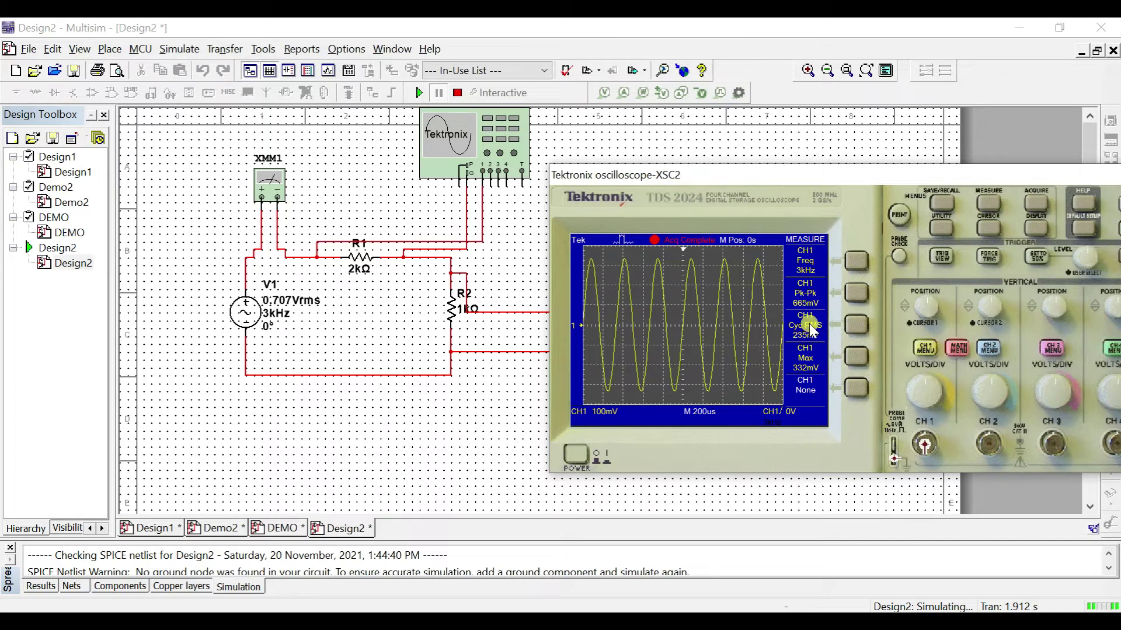
double_click(480, 134)
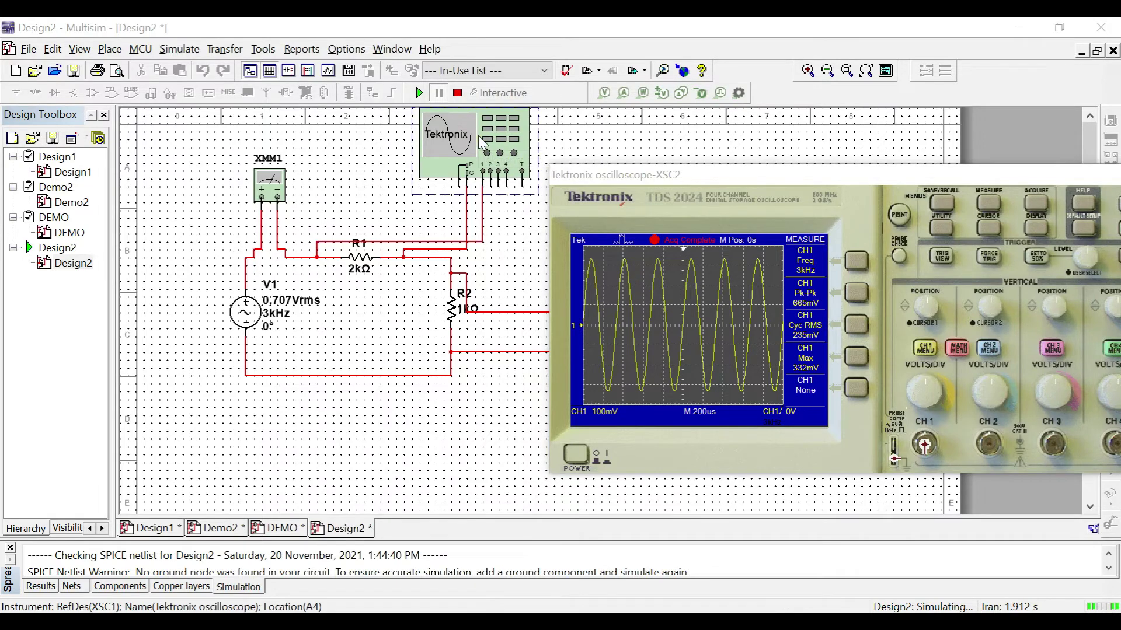
drag(814, 183, 1026, 136)
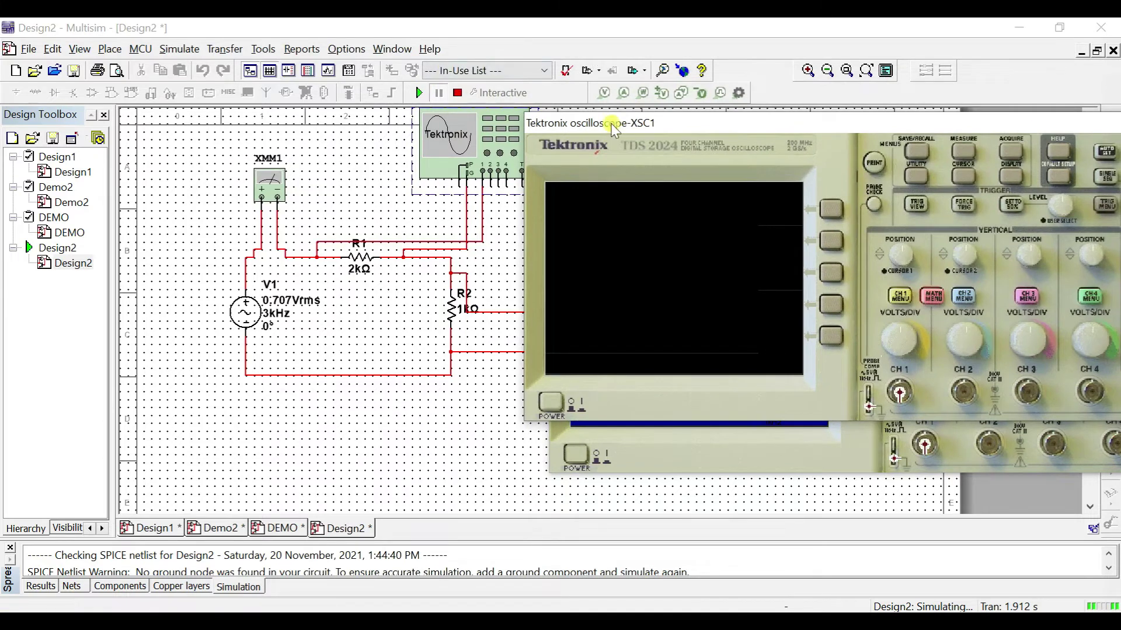
drag(560, 131, 561, 202)
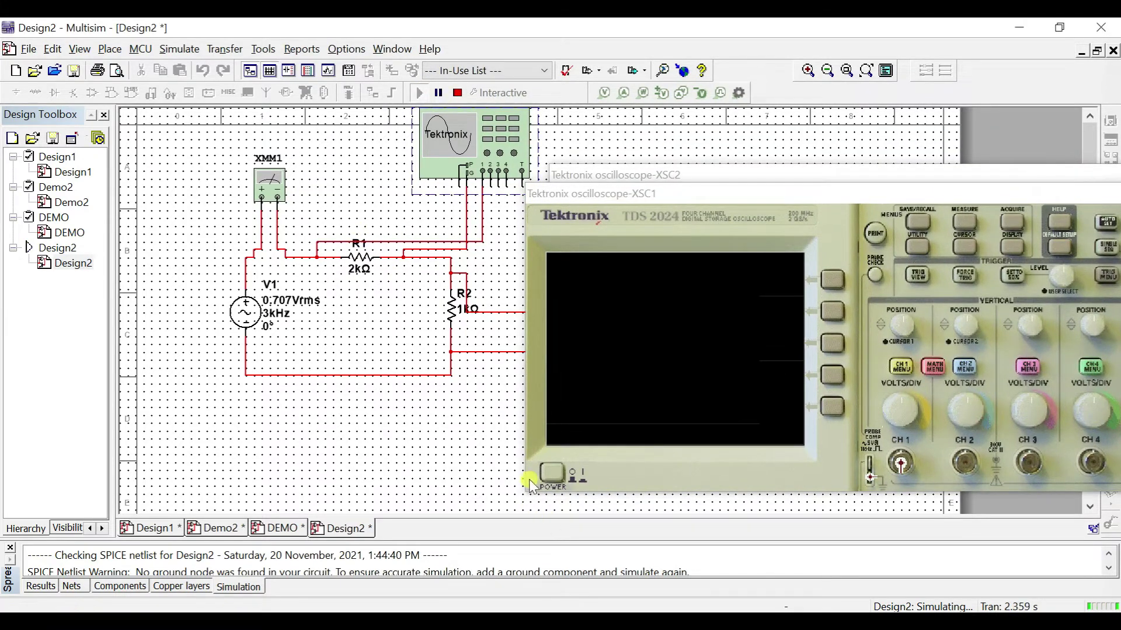
click(551, 475)
click(1106, 248)
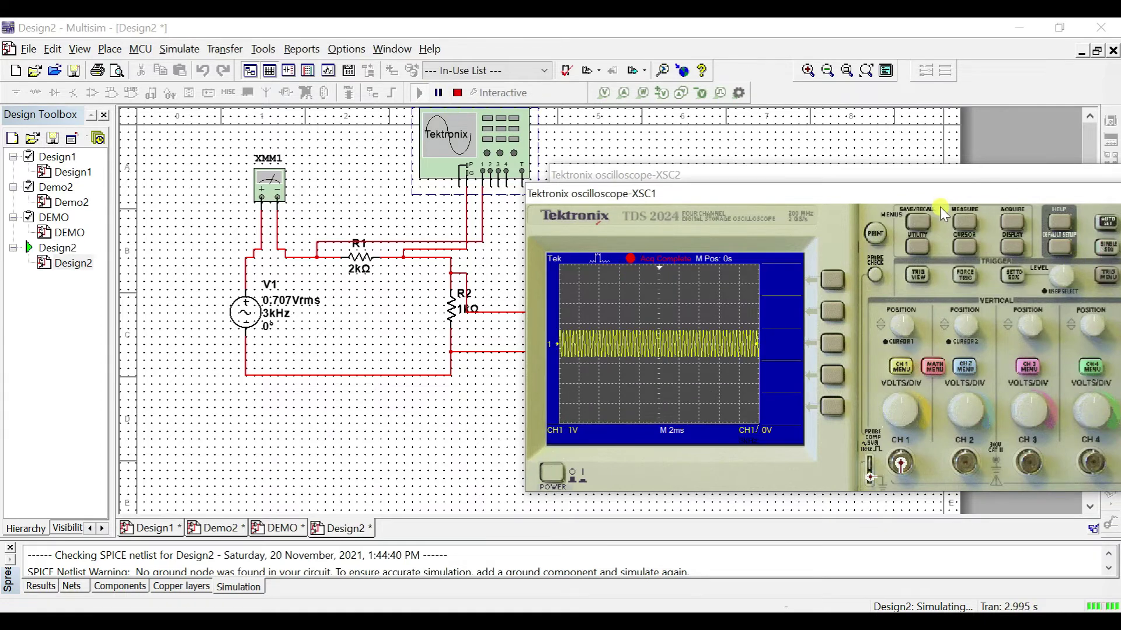
click(438, 92)
Set XSC1's time base to 200 us per division and its channel 1 scale to 500 mV per division.
drag(698, 198, 590, 127)
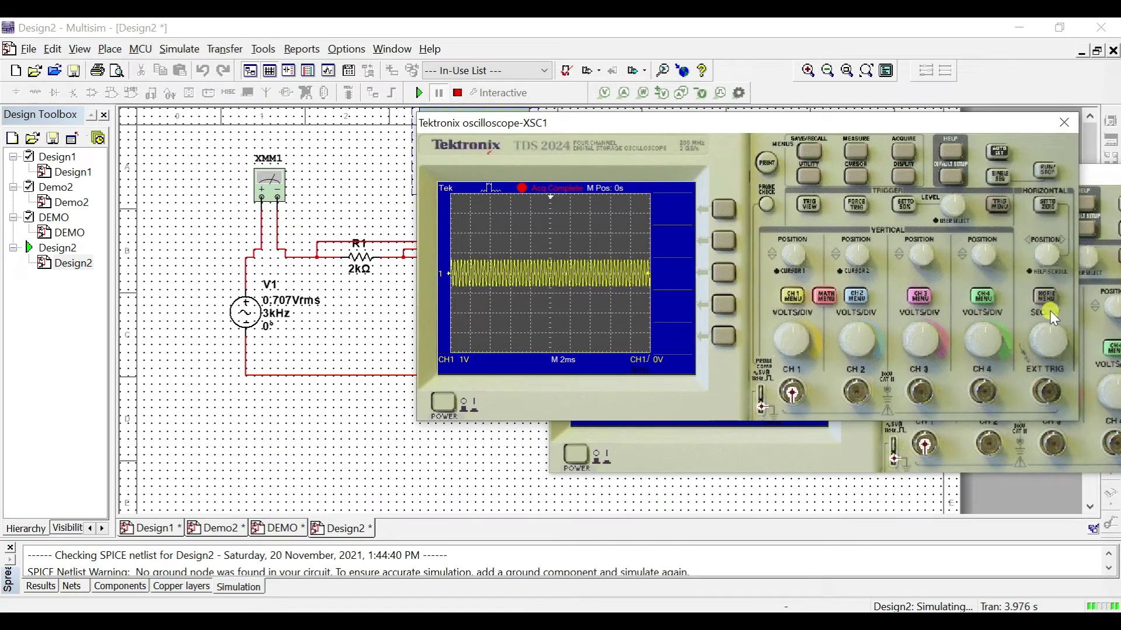
scroll(1047, 344, up, 5)
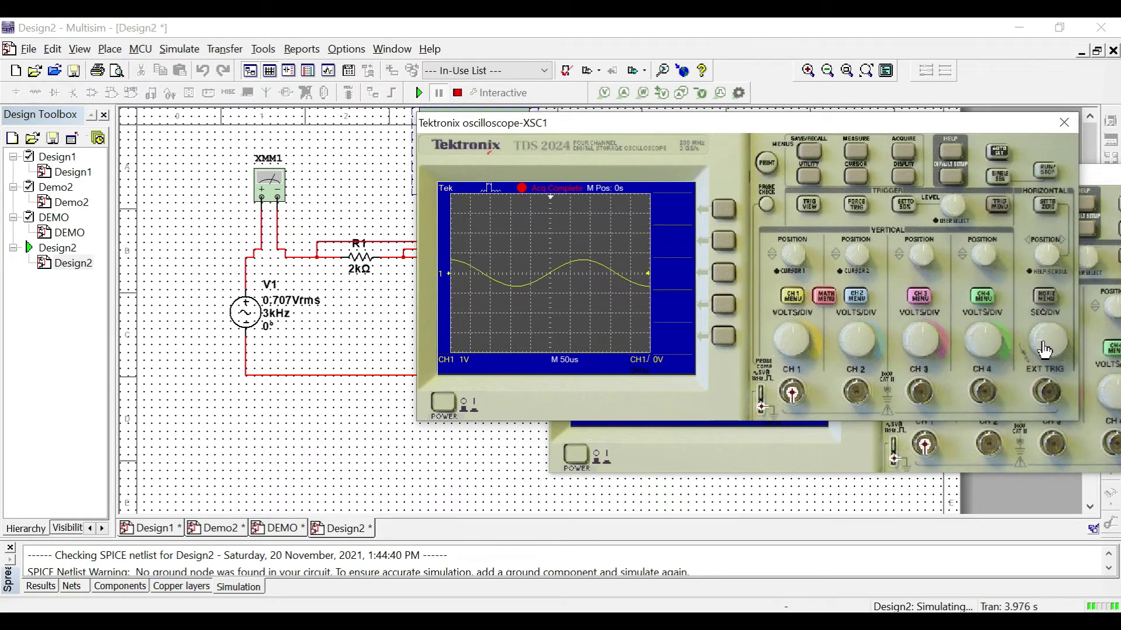
scroll(1044, 349, up, 6)
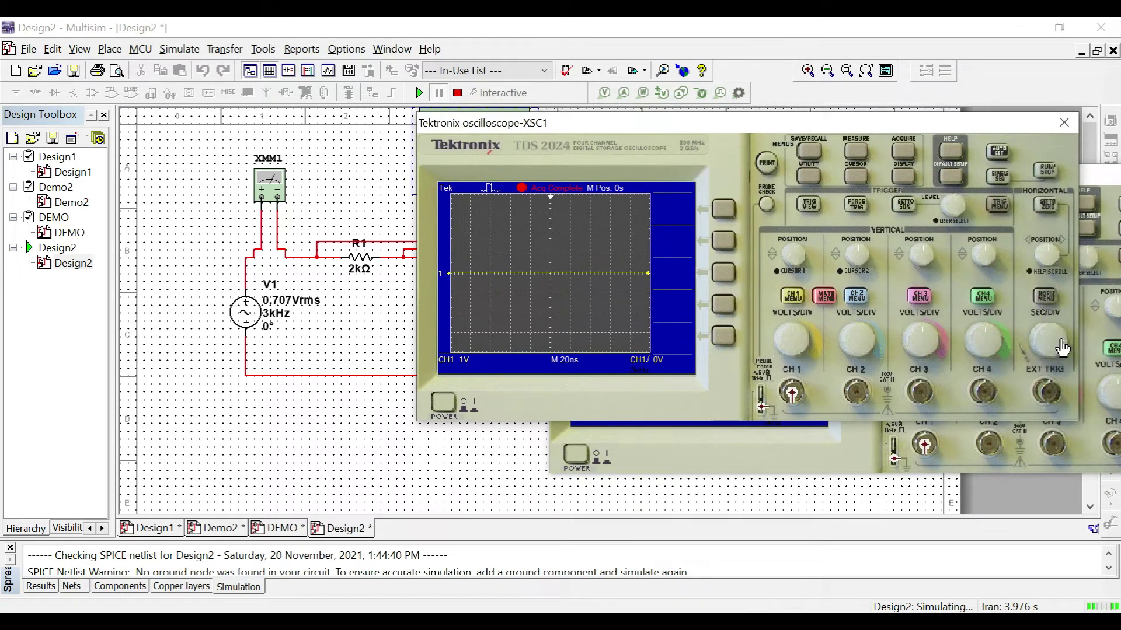
scroll(1057, 358, down, 15)
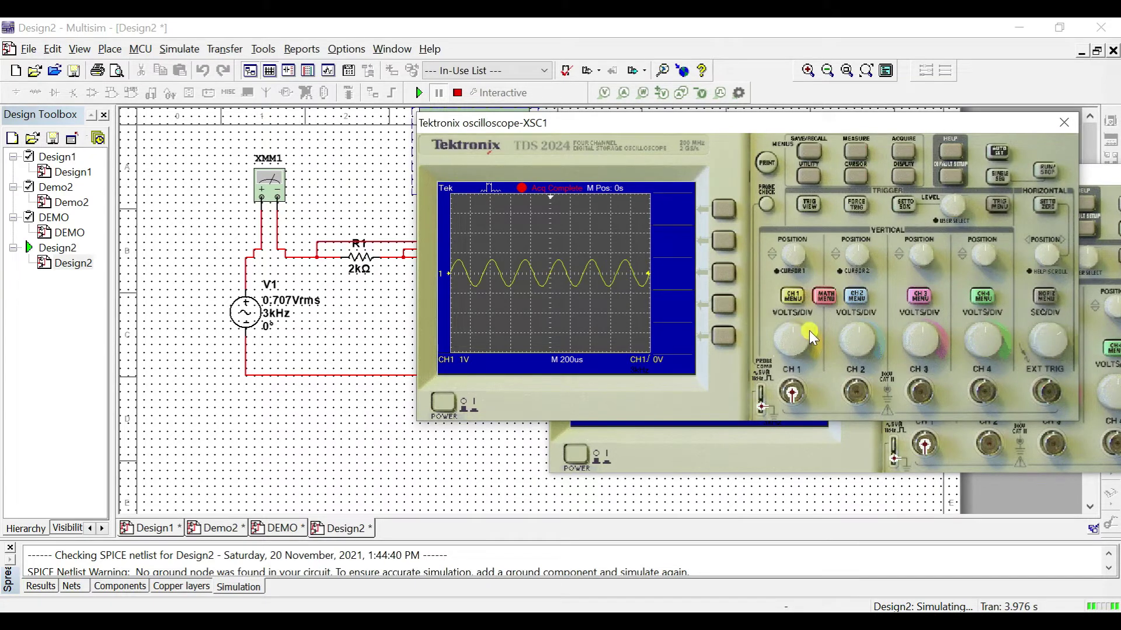
scroll(793, 335, up, 1)
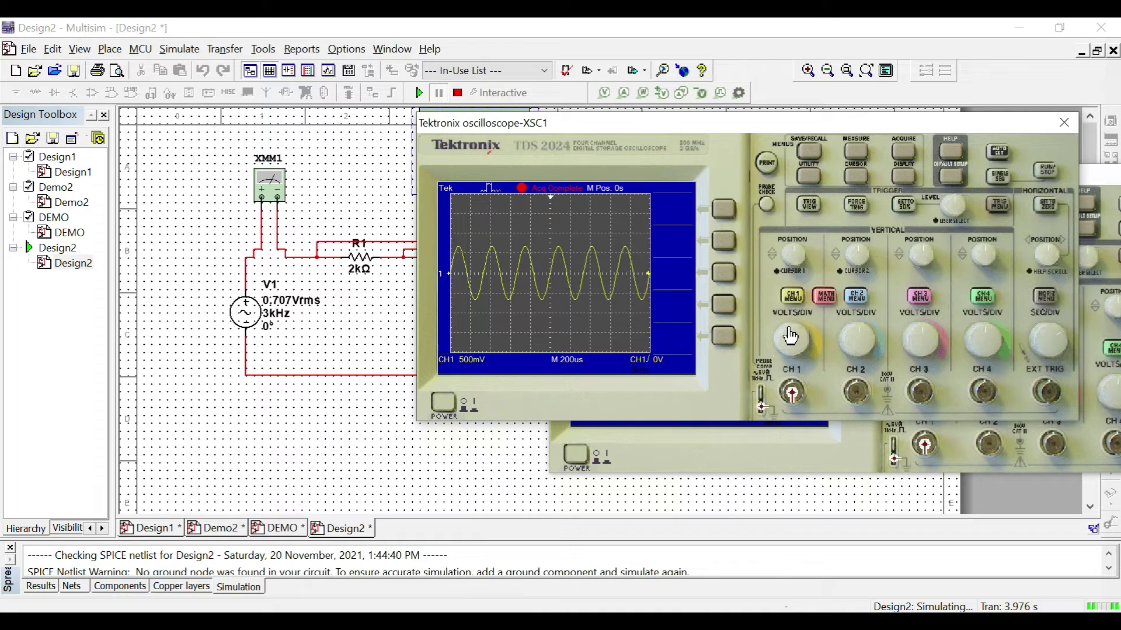
Set XSC1's first measurement to the CH1 frequency and return to the measurement overview.
click(856, 151)
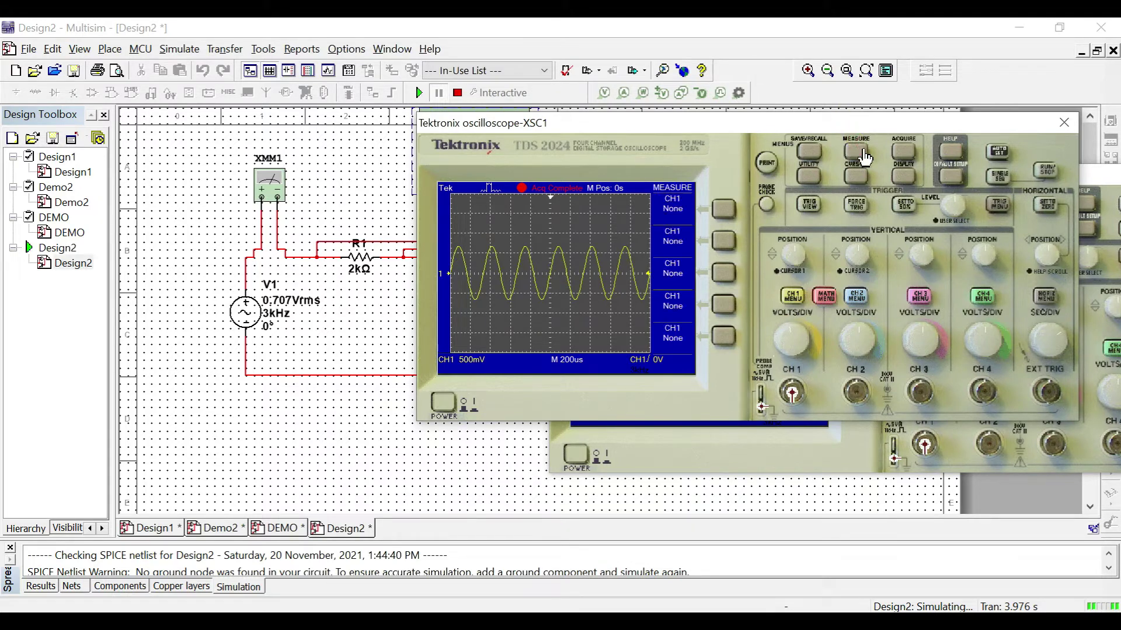
click(724, 209)
click(716, 244)
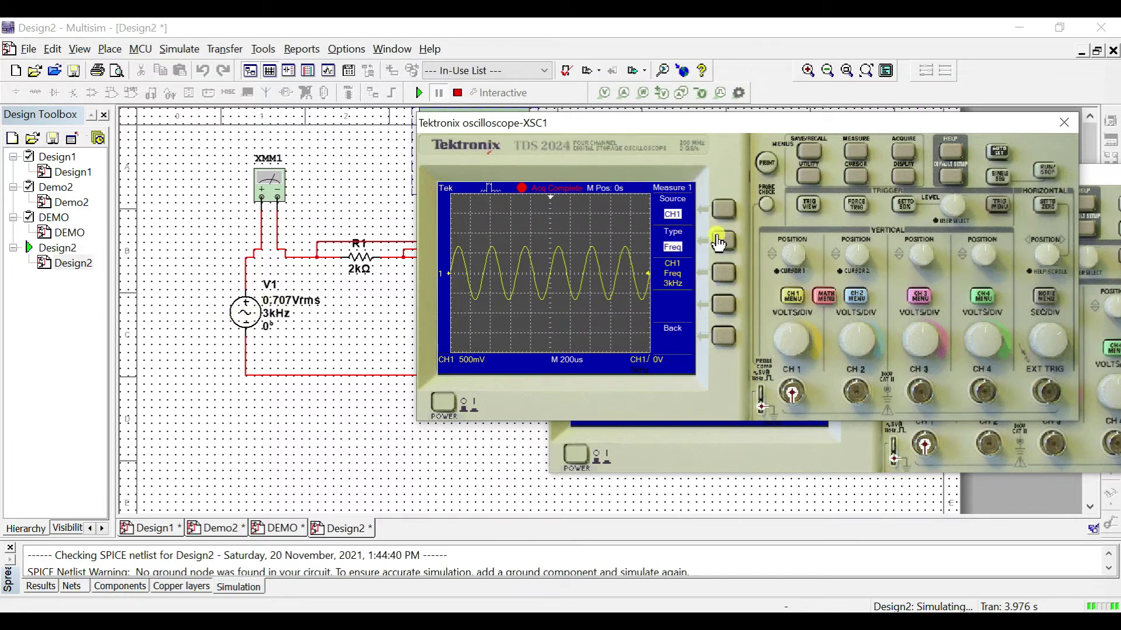
click(724, 339)
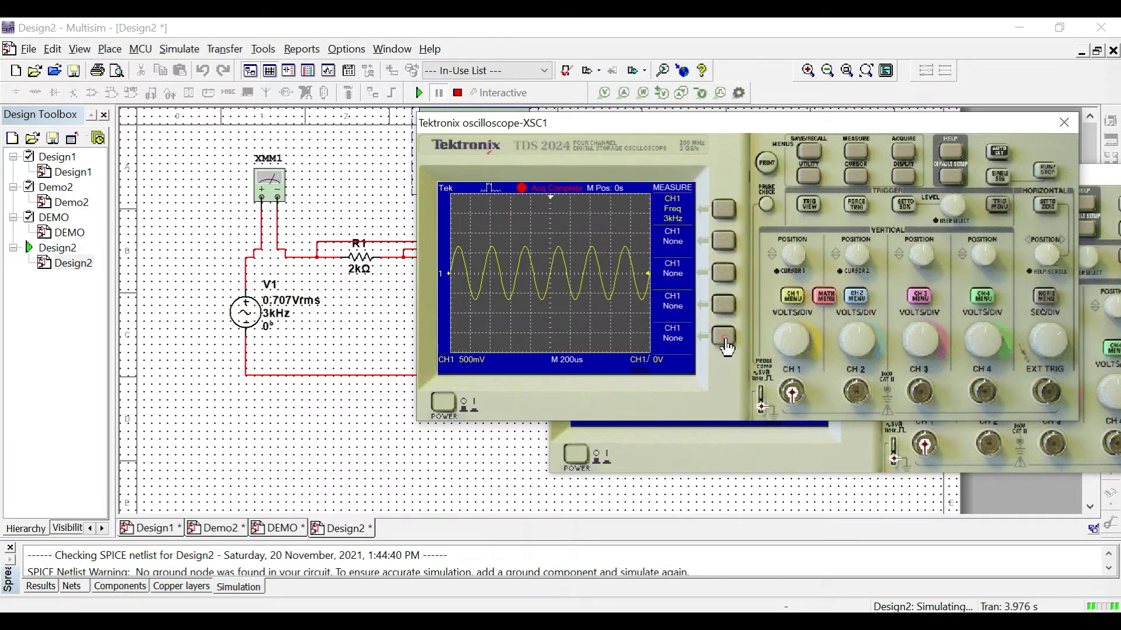
Set XSC1's second measurement to Mean of CH1 and return to the measurement overview.
click(723, 244)
click(723, 244)
click(725, 244)
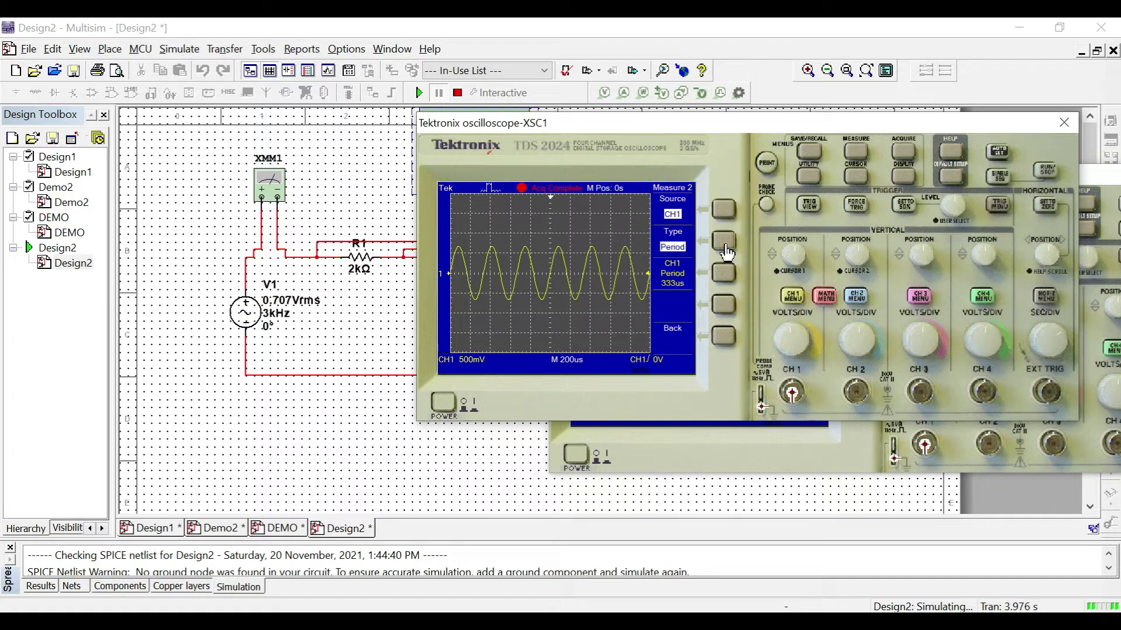
click(724, 244)
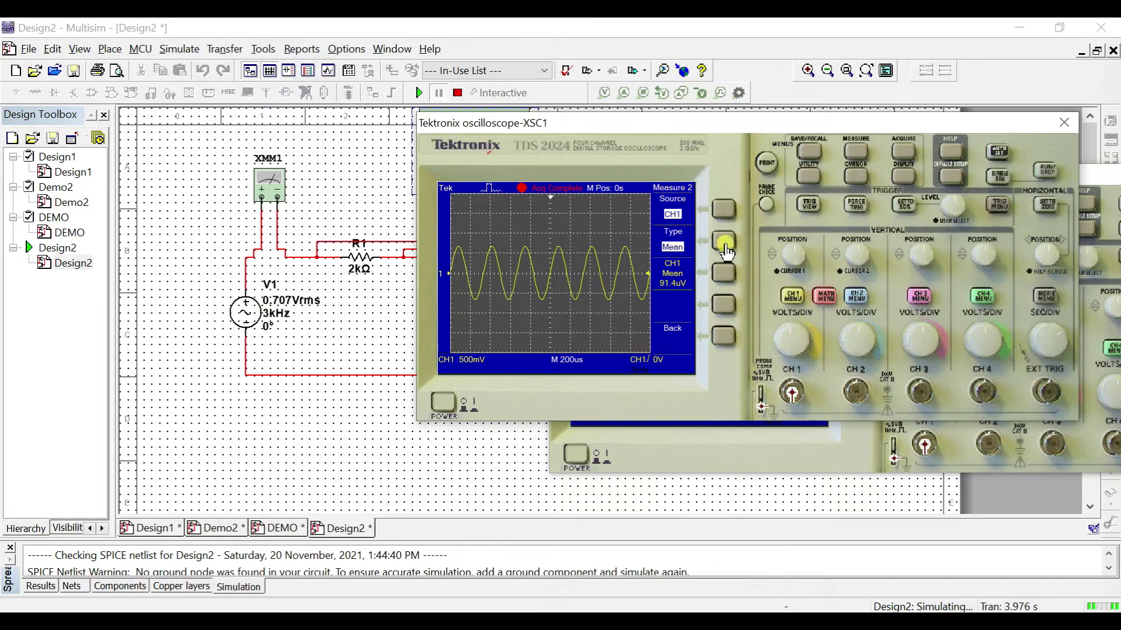
click(724, 335)
Set XSC1's third measurement to Cyc RMS of CH1.
click(725, 279)
click(723, 245)
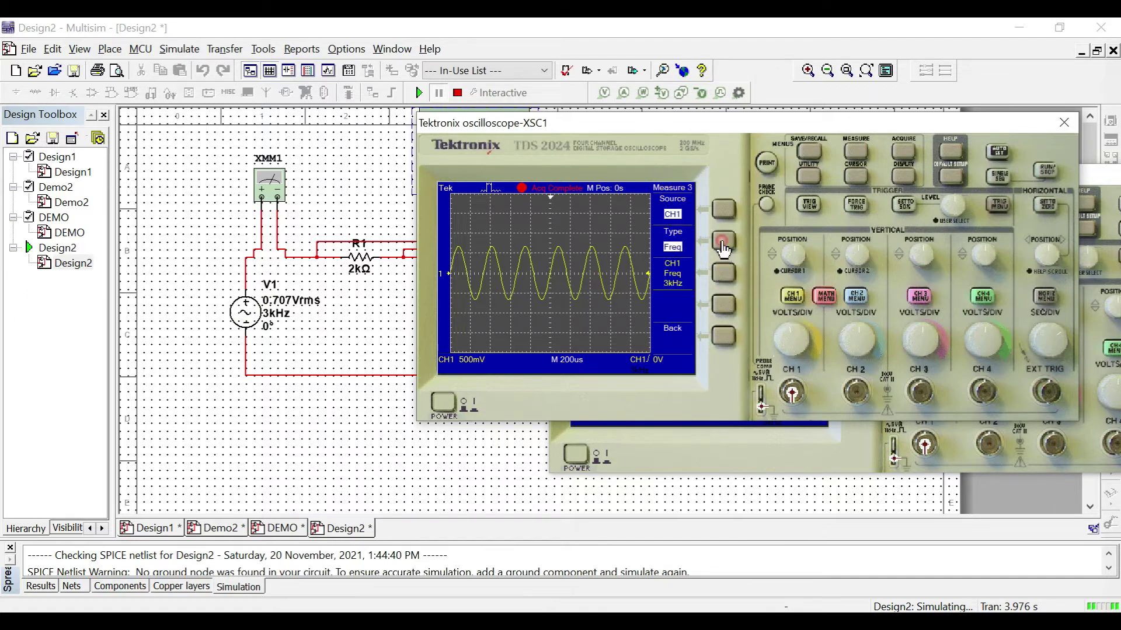
click(723, 245)
click(723, 245)
click(723, 245)
click(723, 245)
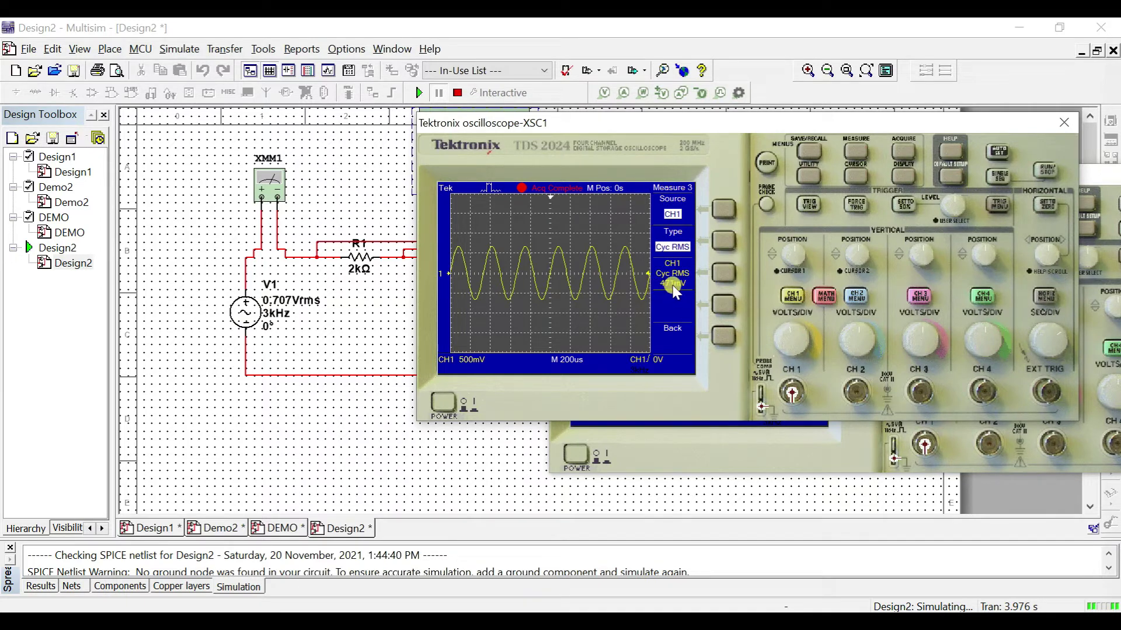
Arrange the XSC1 and XSC2 front panels one above the other so both screens can be compared.
drag(723, 124, 794, 42)
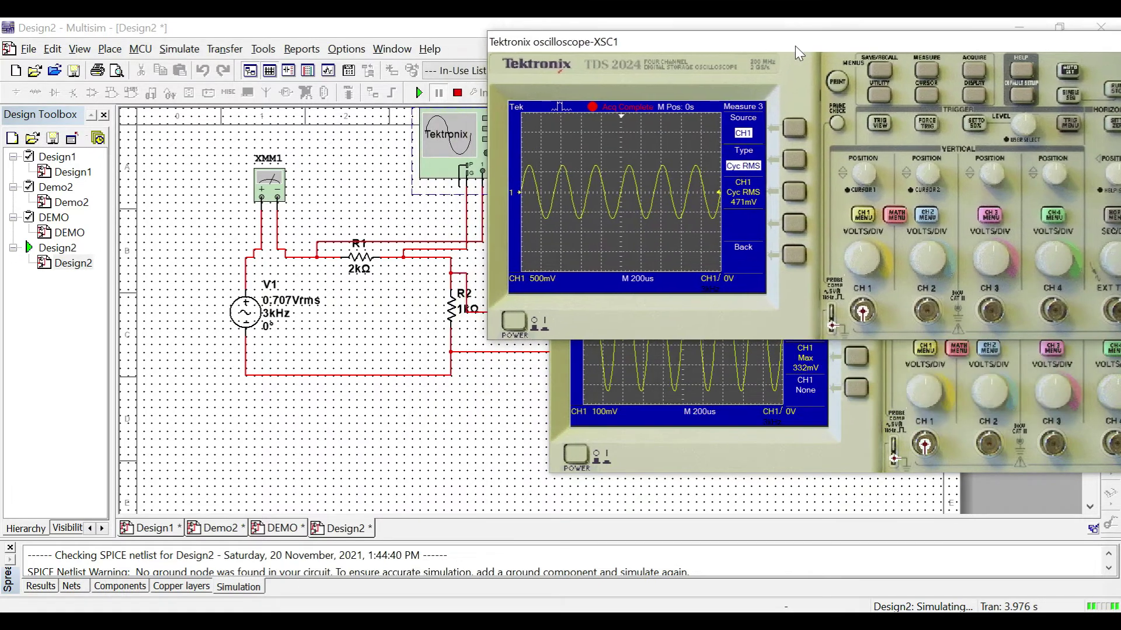
click(802, 449)
drag(802, 182, 736, 324)
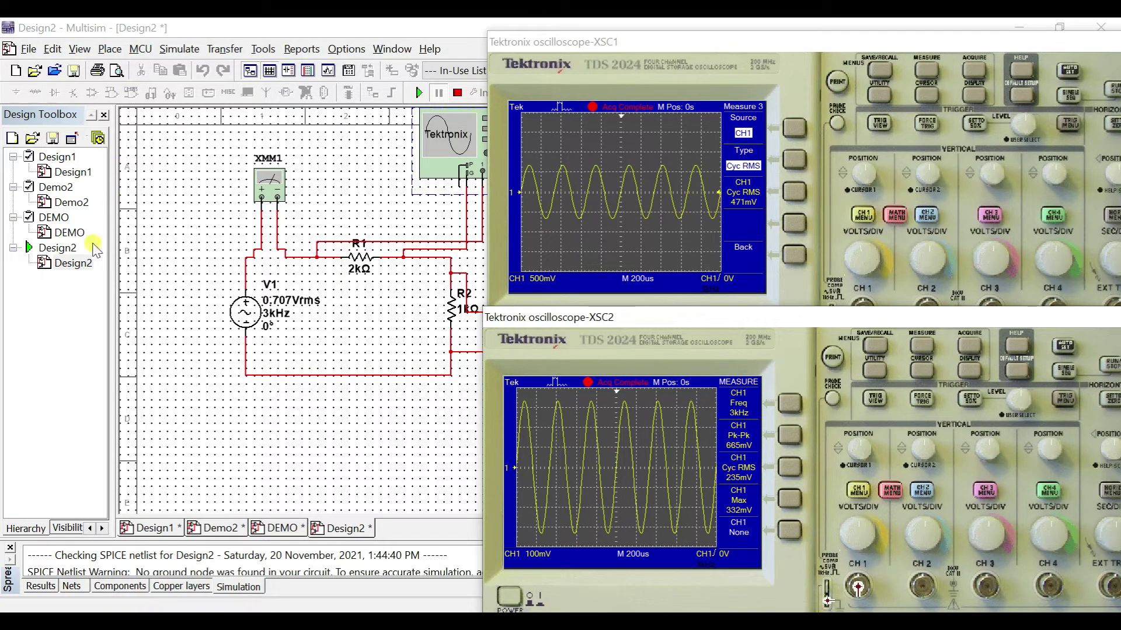
Switch to the Demo2 design and open multimeters XMM2 and XMM3 to compare the AC voltages across R1 and R2.
double_click(63, 204)
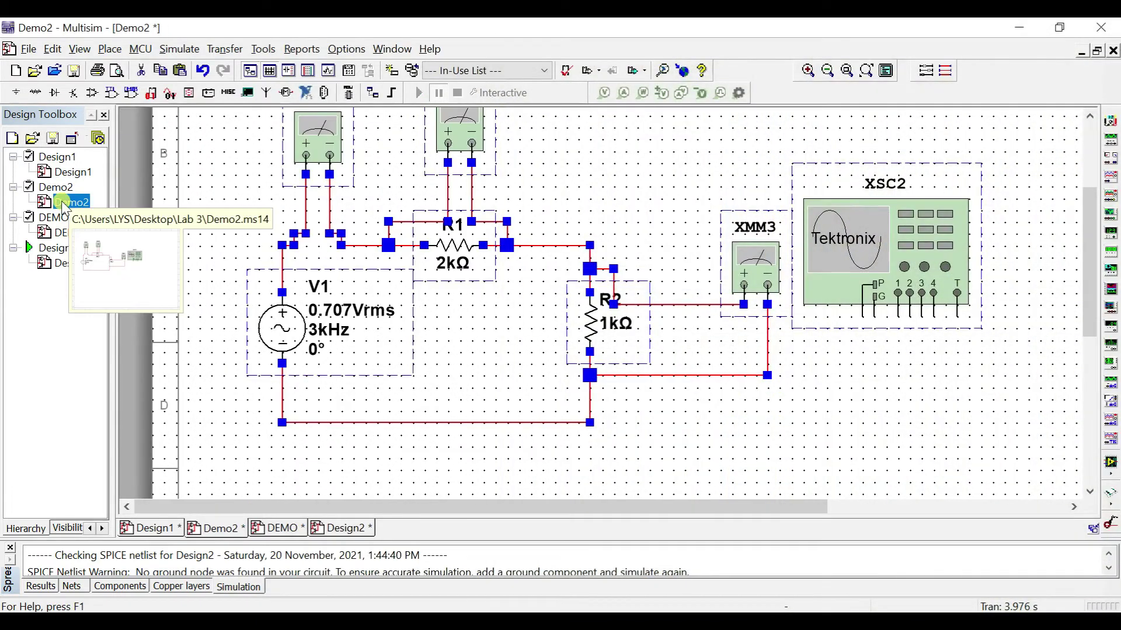
double_click(455, 148)
double_click(753, 261)
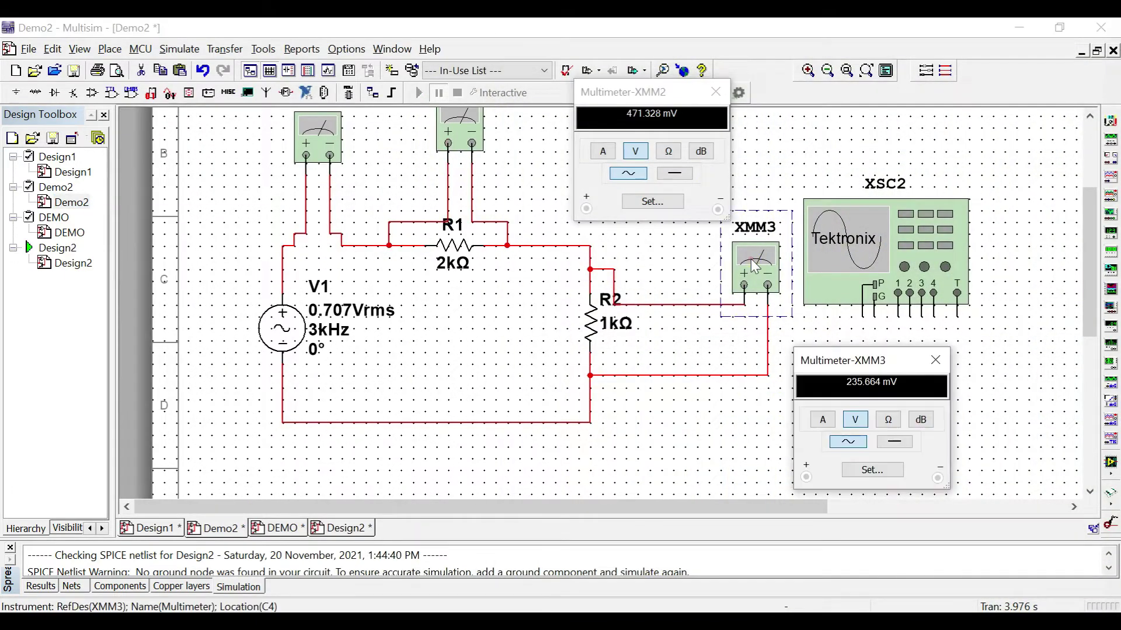
Open multimeter XMM1 in Demo2 and again in Design2 to compare the AC current readings, moving its panel off the circuit.
click(320, 140)
double_click(320, 140)
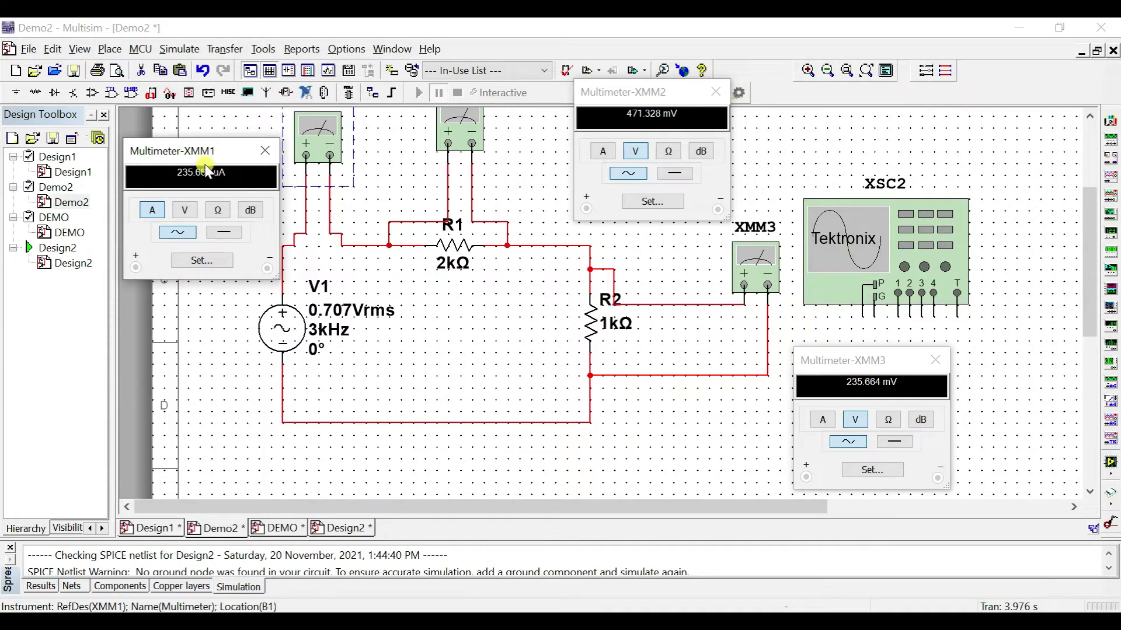
double_click(65, 263)
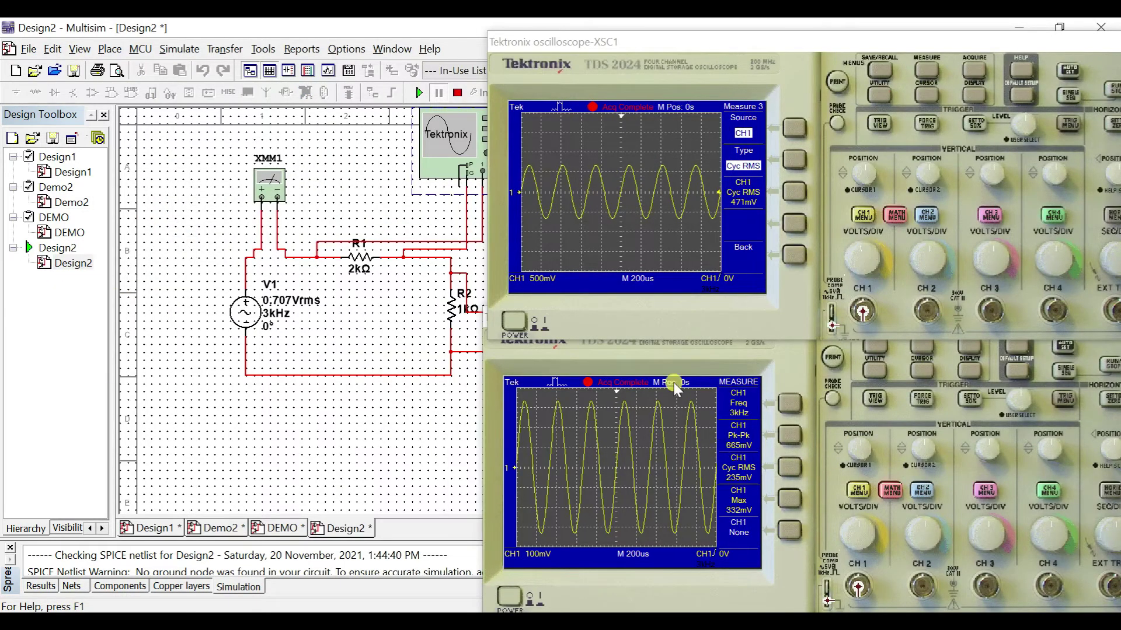
double_click(264, 188)
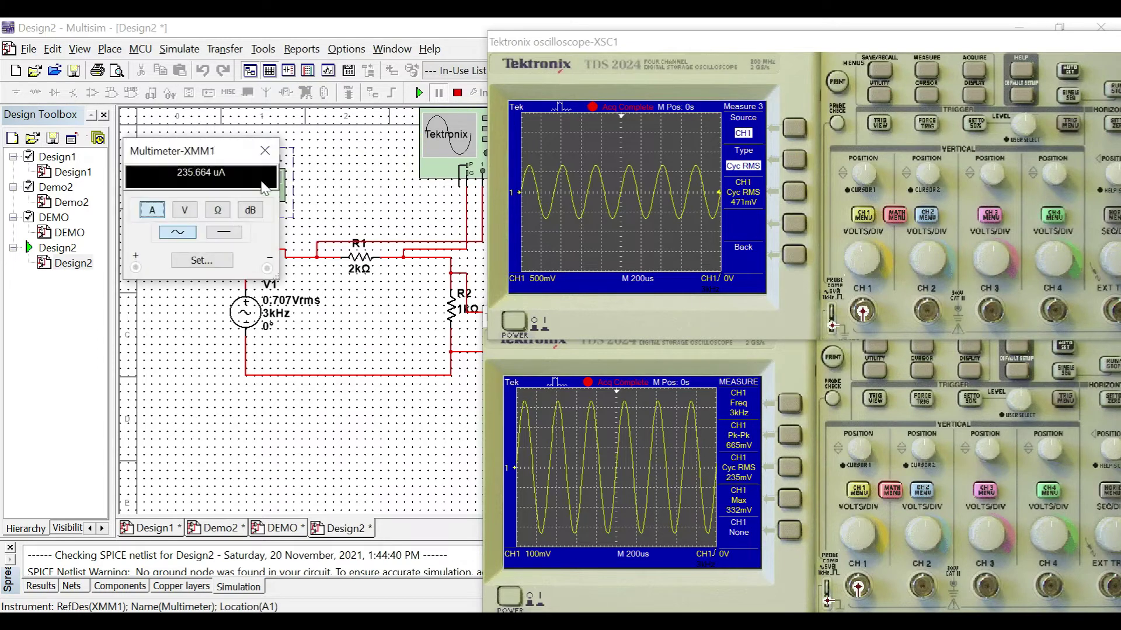
drag(207, 153, 148, 155)
drag(144, 169, 152, 159)
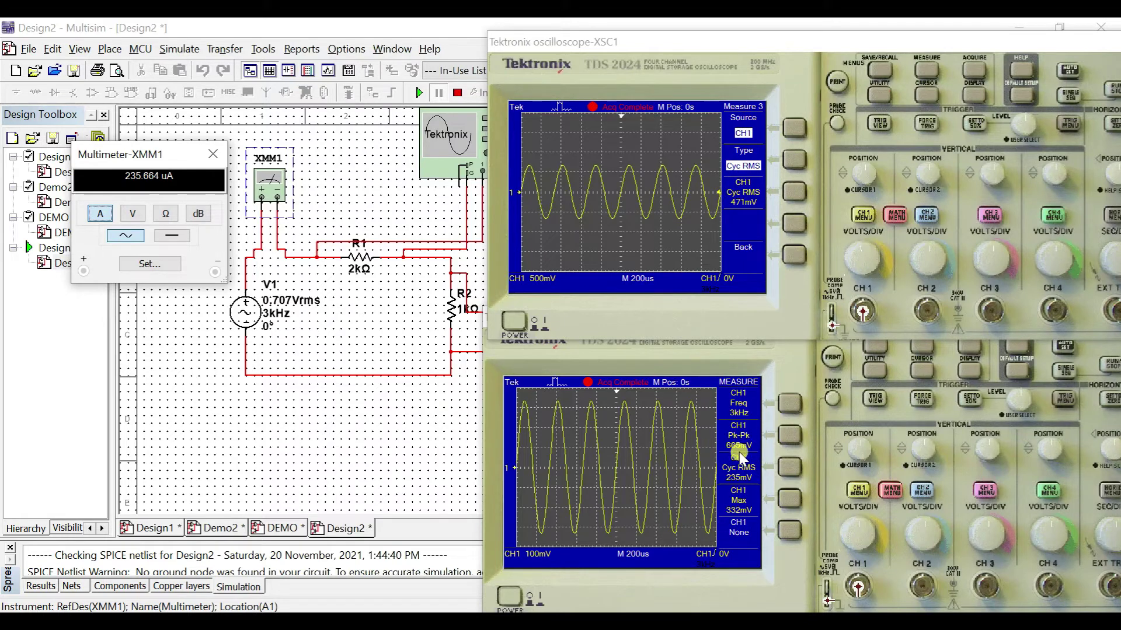
Return XSC1 to its measurement overview and reposition the XSC2 front panel so both sets of measurements can be compared.
click(803, 266)
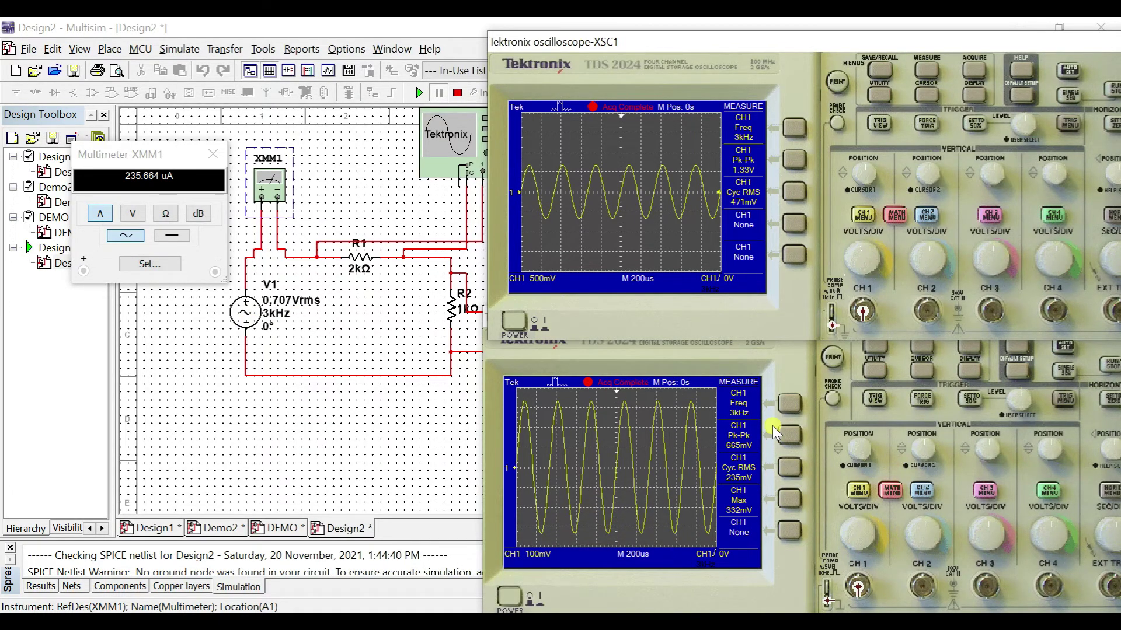
click(511, 354)
drag(603, 323, 477, 120)
right_click(477, 116)
click(690, 121)
drag(689, 117, 813, 275)
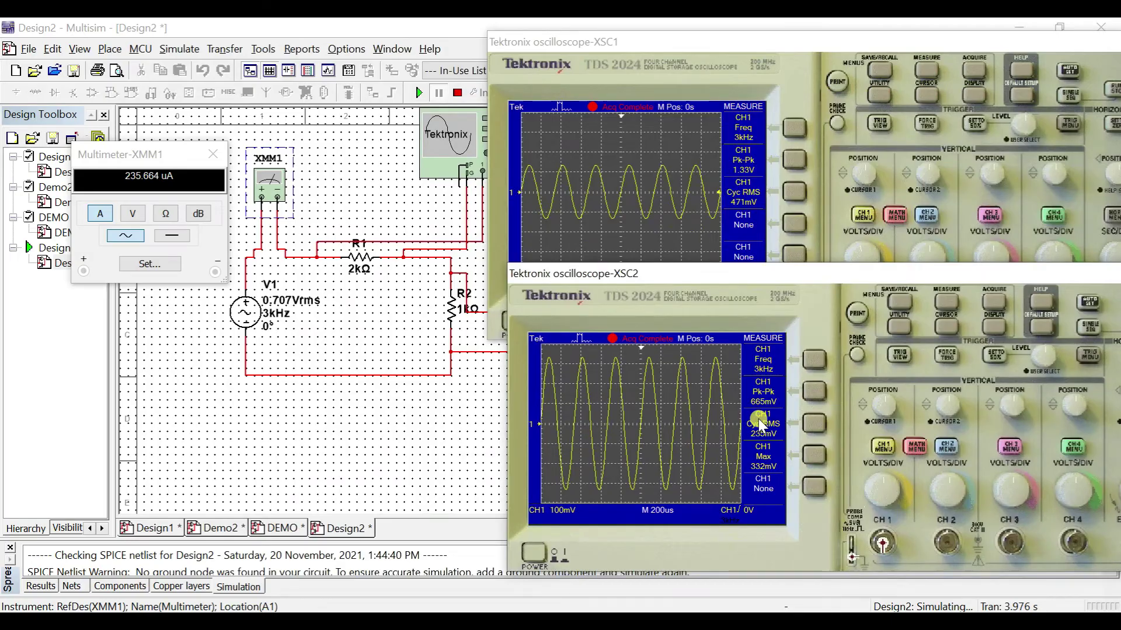
Switch to Microsoft Whiteboard and write "Vrms = 0.707" in red ink beneath the unannotated two-resistor circuit.
key(alt+Tab)
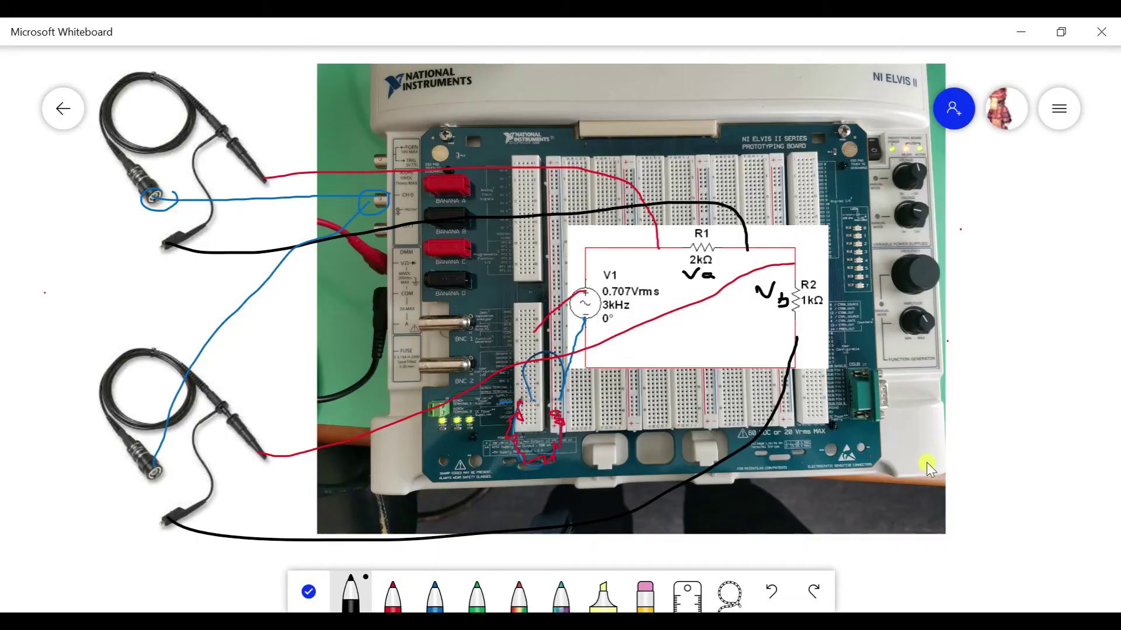
click(302, 593)
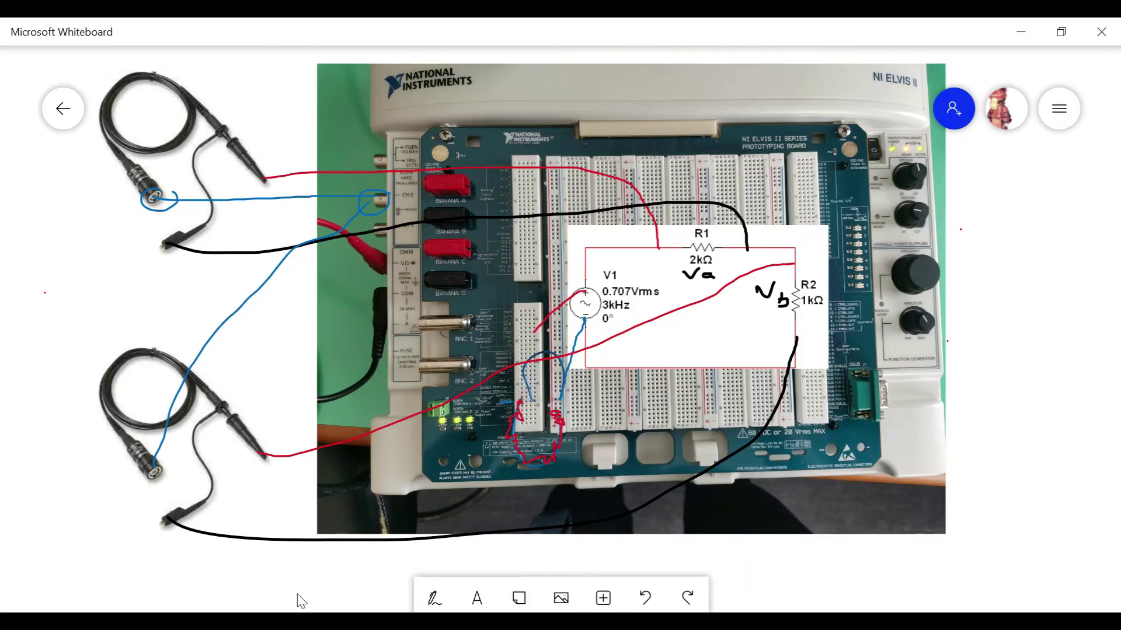
drag(1031, 408, 413, 426)
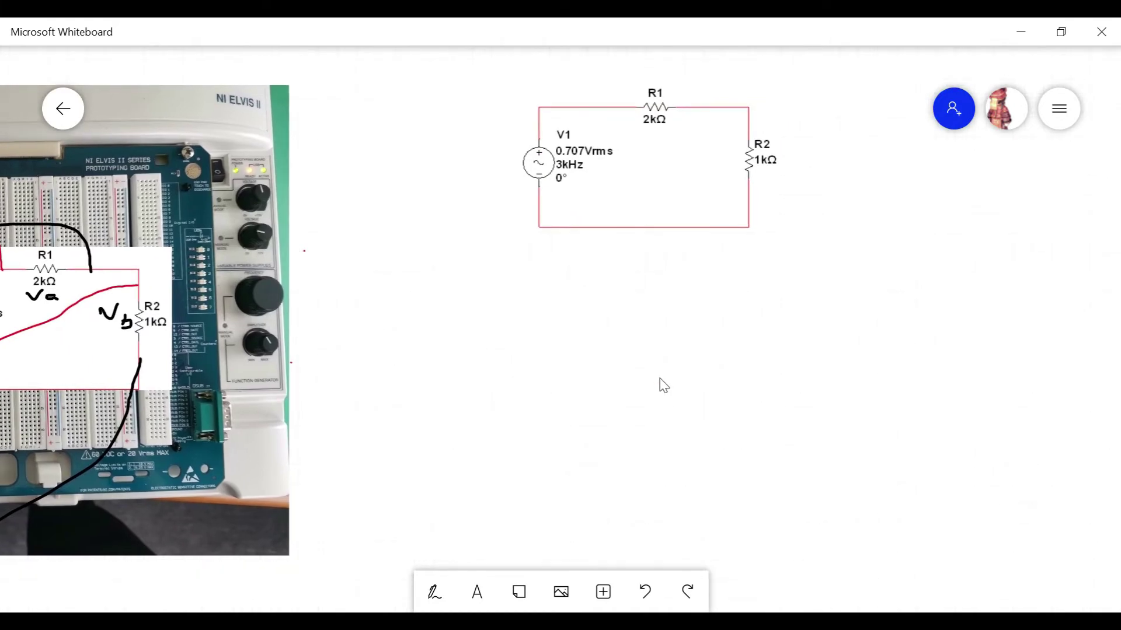
click(434, 593)
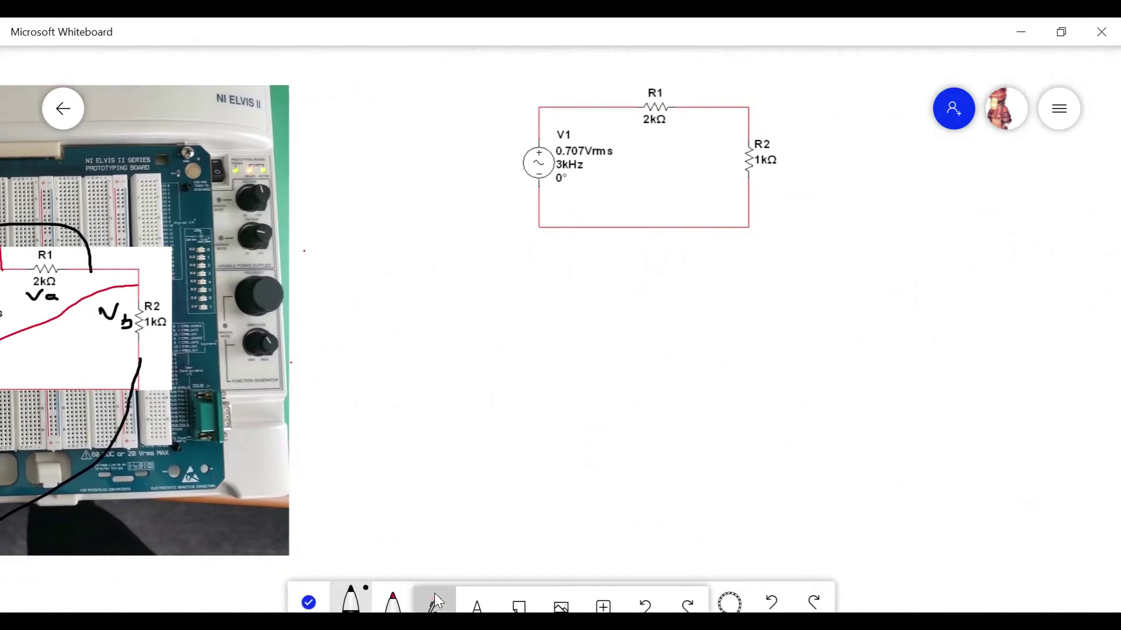
click(394, 593)
mouse_move(434, 254)
mouse_down()
mouse_move(512, 272)
mouse_move(543, 259)
mouse_move(540, 269)
mouse_move(566, 269)
mouse_move(641, 253)
mouse_move(639, 264)
mouse_move(664, 268)
mouse_up()
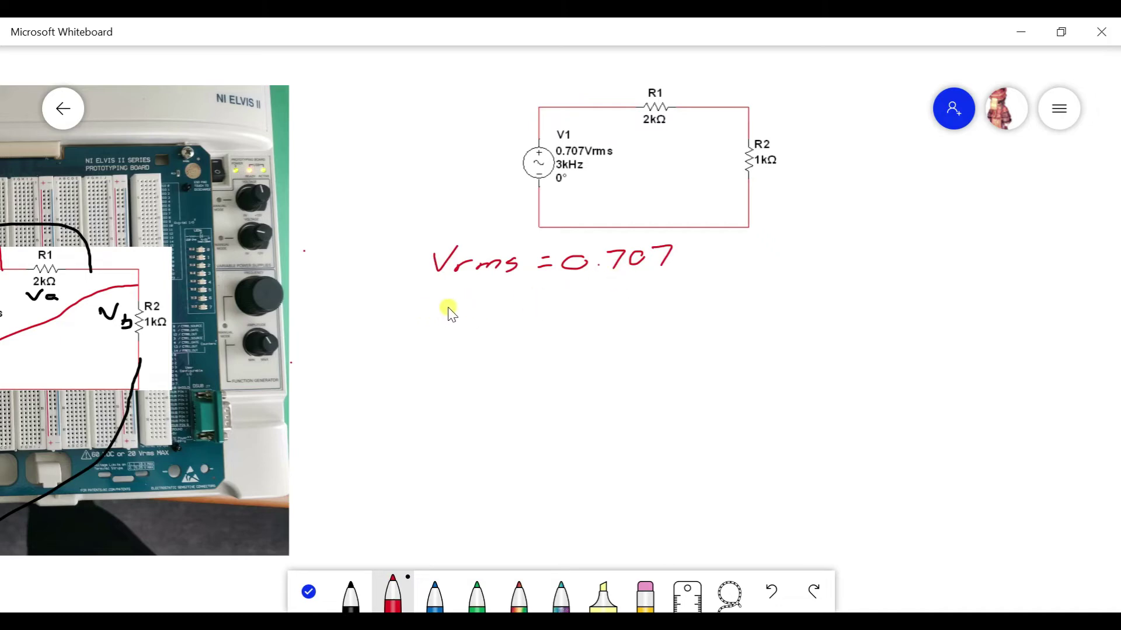
Write the relation Vrms = Vpp / (2√2) under the given RMS voltage.
drag(474, 302, 486, 307)
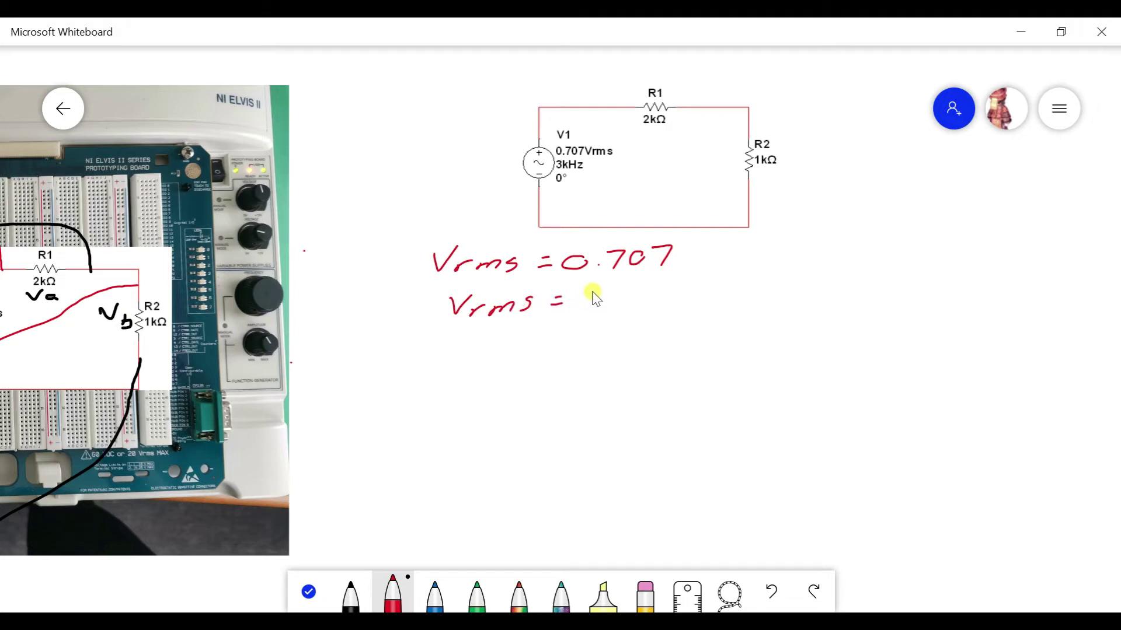
mouse_move(602, 298)
mouse_down()
mouse_move(633, 303)
mouse_move(649, 289)
mouse_up()
mouse_move(570, 315)
mouse_down()
mouse_move(661, 309)
mouse_move(588, 338)
mouse_move(611, 335)
mouse_up()
mouse_move(622, 323)
mouse_down()
mouse_move(660, 315)
mouse_move(611, 342)
mouse_move(650, 337)
mouse_up()
click(637, 329)
Write the rearranged peak-to-peak expression Vpp = 0.707 × 2 × √2 under the fraction.
drag(558, 372, 579, 370)
drag(556, 383, 578, 382)
drag(459, 376, 528, 386)
click(609, 374)
mouse_move(609, 374)
mouse_down()
mouse_move(632, 384)
mouse_move(659, 370)
mouse_up()
click(620, 382)
mouse_move(724, 359)
mouse_down()
mouse_move(791, 349)
mouse_move(775, 375)
mouse_move(807, 346)
mouse_up()
drag(782, 356, 774, 378)
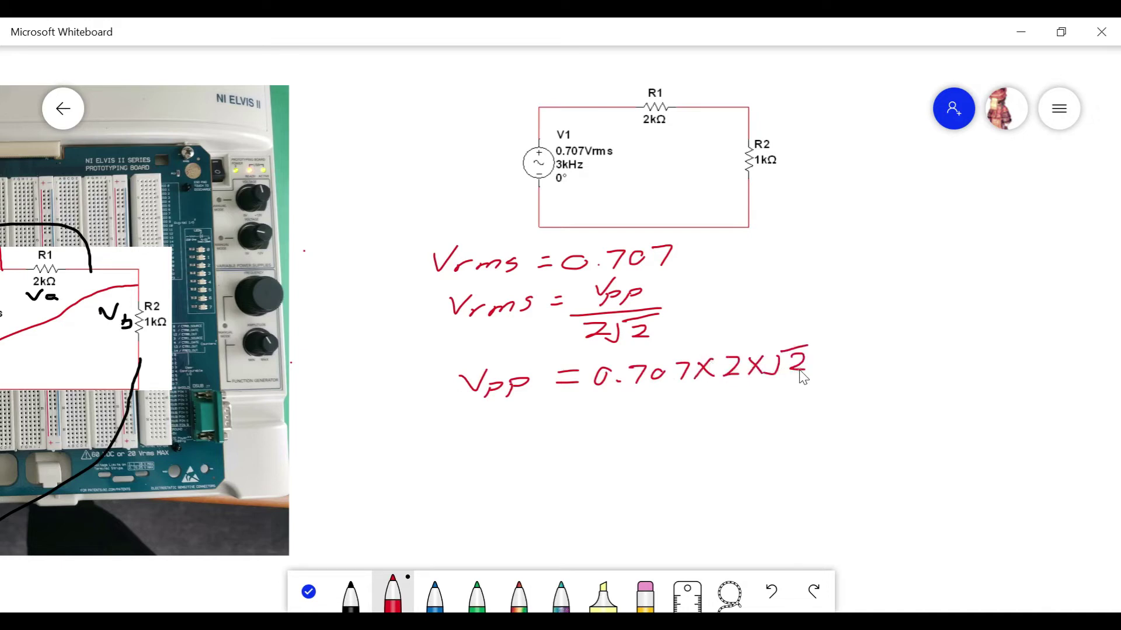
Write the peak-to-peak result Vpp ≅ 2 V below the substituted expression.
mouse_move(553, 413)
mouse_down()
mouse_move(573, 413)
mouse_move(569, 427)
mouse_move(575, 403)
mouse_move(609, 424)
mouse_move(648, 402)
mouse_up()
drag(484, 413, 502, 412)
drag(507, 428, 535, 429)
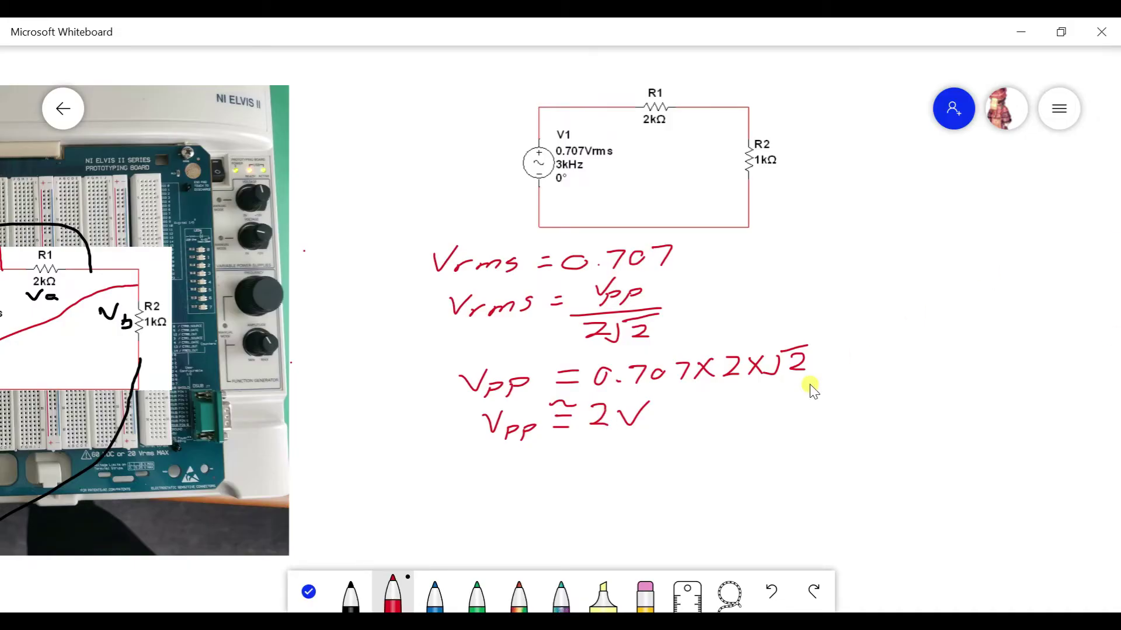
Write "Irms ?" and, beside it, Ohm's law V = IR with its circuit form Vrms = Irms(R1 + R2).
mouse_move(461, 466)
mouse_down()
mouse_move(491, 463)
mouse_move(458, 484)
mouse_move(538, 478)
mouse_move(545, 488)
mouse_move(581, 475)
mouse_up()
click(581, 488)
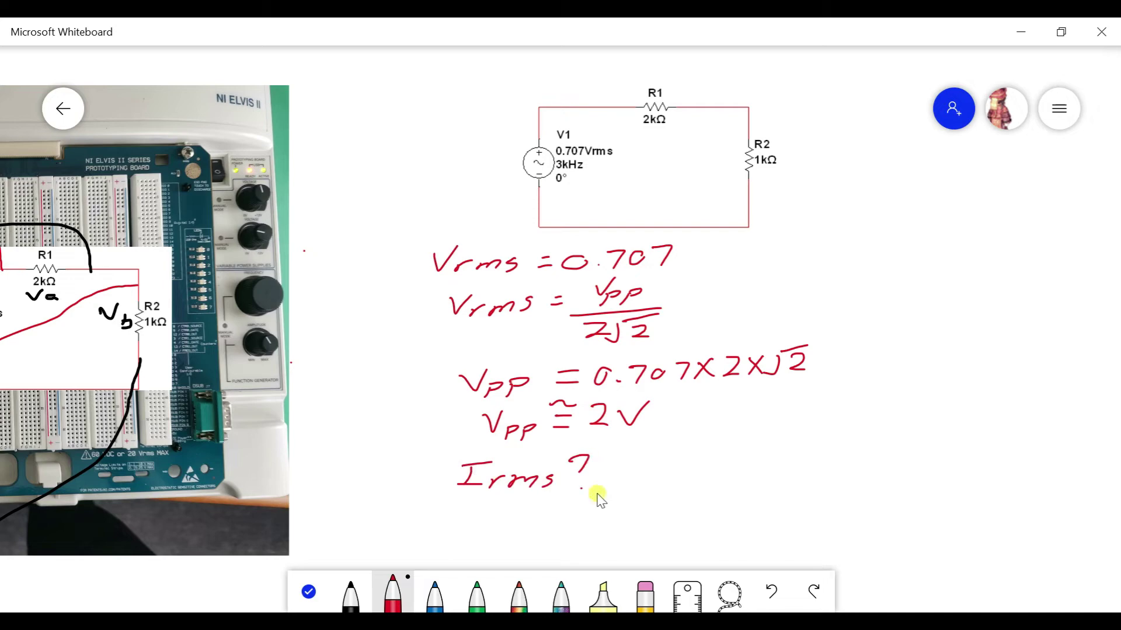
mouse_move(689, 455)
mouse_down()
mouse_move(714, 451)
mouse_move(713, 470)
mouse_move(729, 471)
mouse_move(773, 458)
mouse_move(770, 468)
mouse_move(836, 462)
mouse_up()
drag(842, 465, 891, 465)
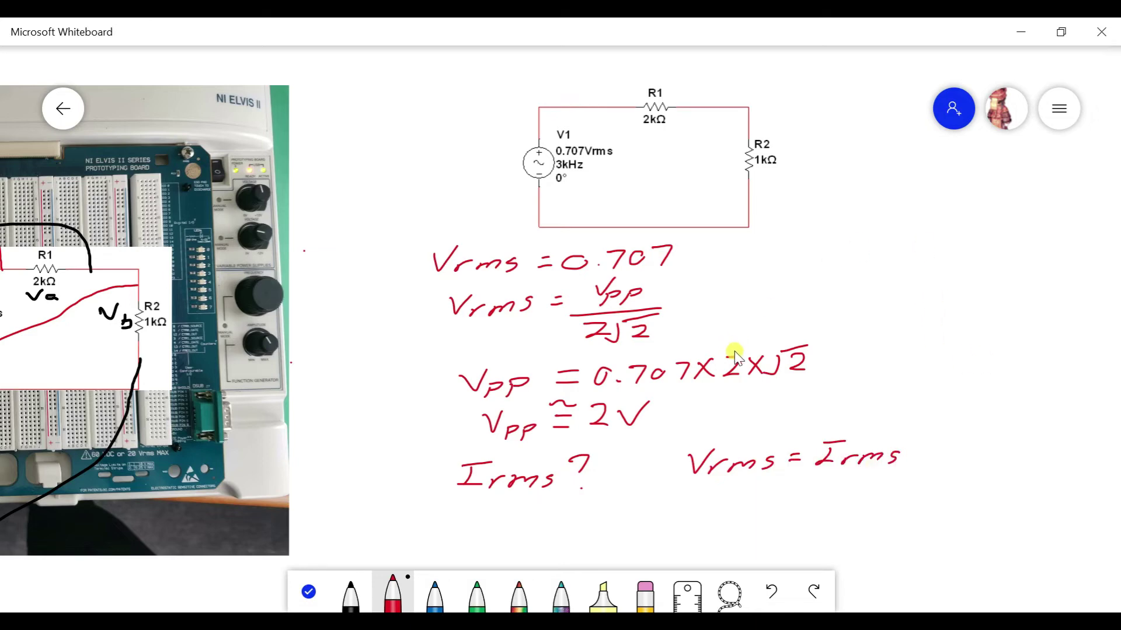
mouse_move(740, 403)
mouse_down()
mouse_move(772, 402)
mouse_move(769, 417)
mouse_move(804, 399)
mouse_move(846, 409)
mouse_up()
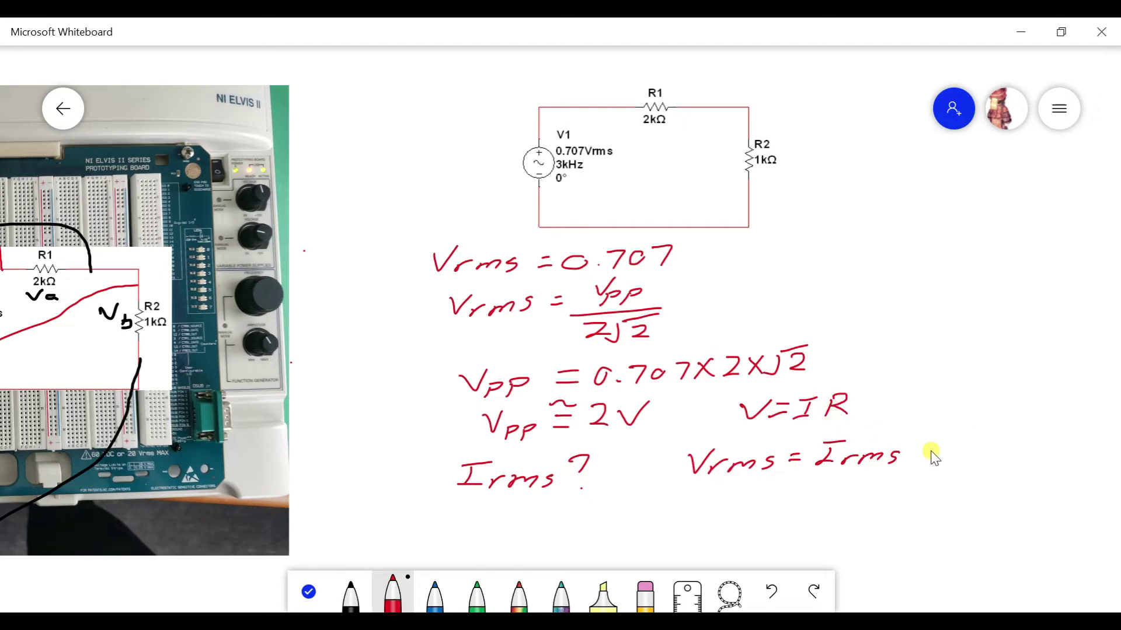
mouse_move(923, 441)
mouse_down()
mouse_move(912, 466)
mouse_move(952, 441)
mouse_move(946, 454)
mouse_move(964, 465)
mouse_move(987, 461)
mouse_up()
drag(1013, 439, 1006, 455)
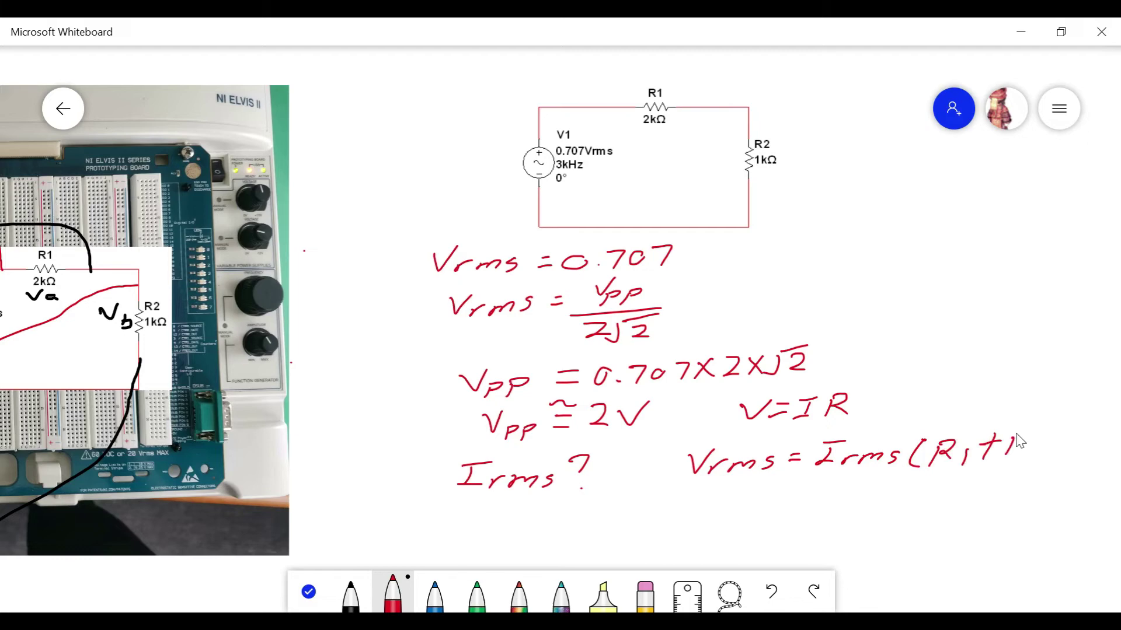
drag(1060, 429, 1054, 461)
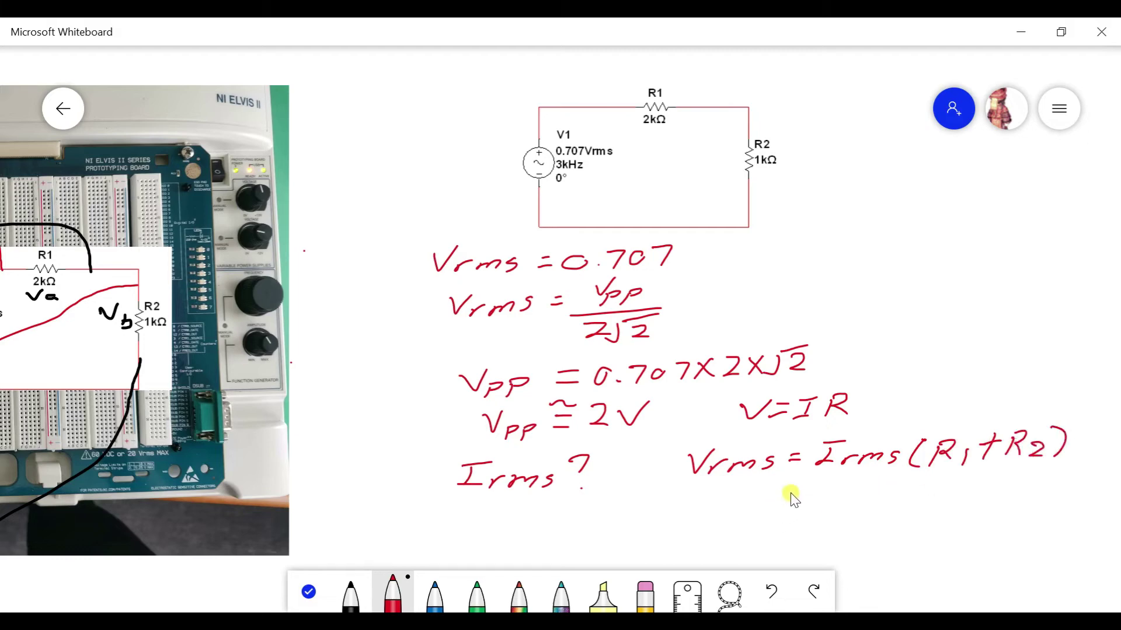
Write the substituted current equation Irms = 0.707 / (2k + 1k) below the Ohm's law expression.
mouse_move(788, 505)
mouse_down()
mouse_move(743, 486)
mouse_move(738, 510)
mouse_move(786, 509)
mouse_up()
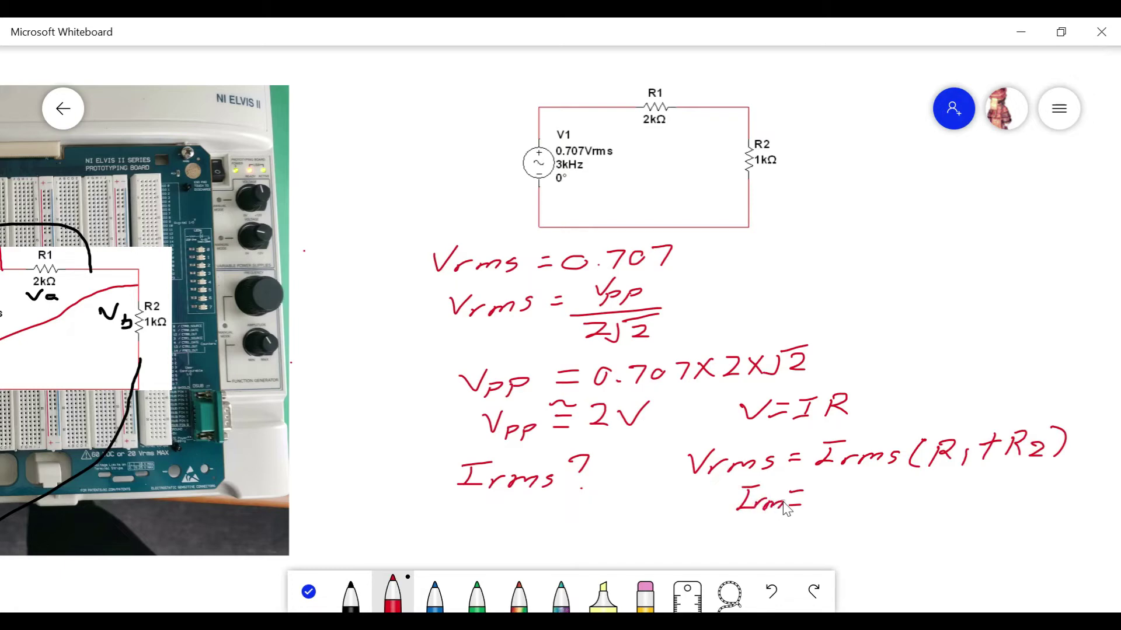
drag(853, 484, 851, 485)
click(868, 492)
drag(936, 478, 931, 490)
drag(835, 502, 958, 493)
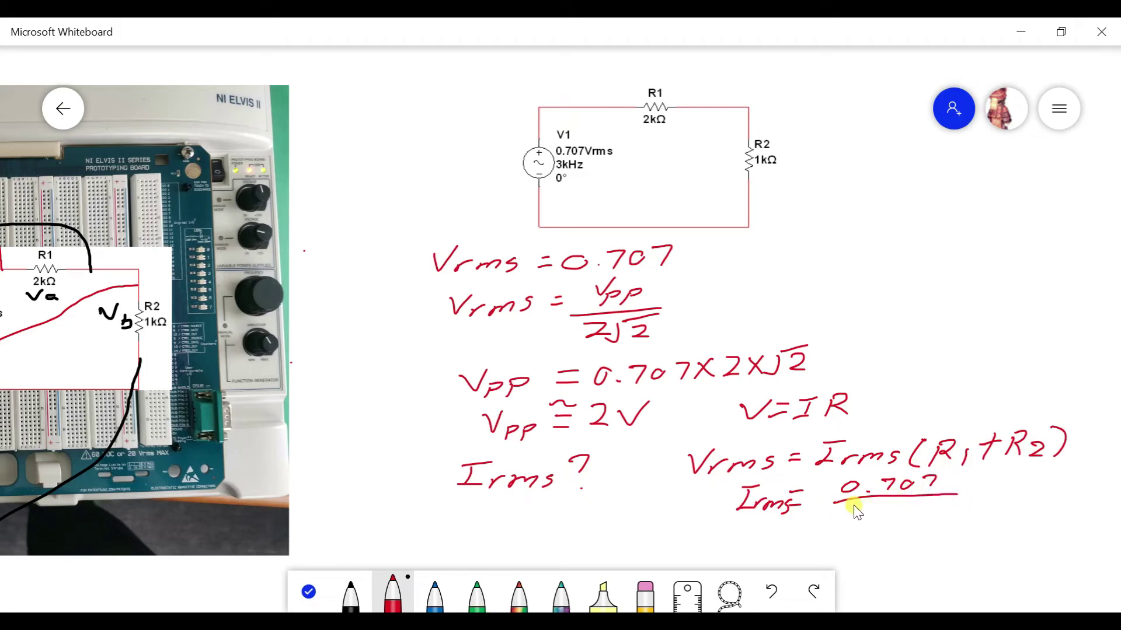
mouse_move(858, 505)
mouse_down()
mouse_move(893, 506)
mouse_move(884, 522)
mouse_move(924, 513)
mouse_up()
drag(915, 506, 914, 521)
drag(932, 506, 929, 523)
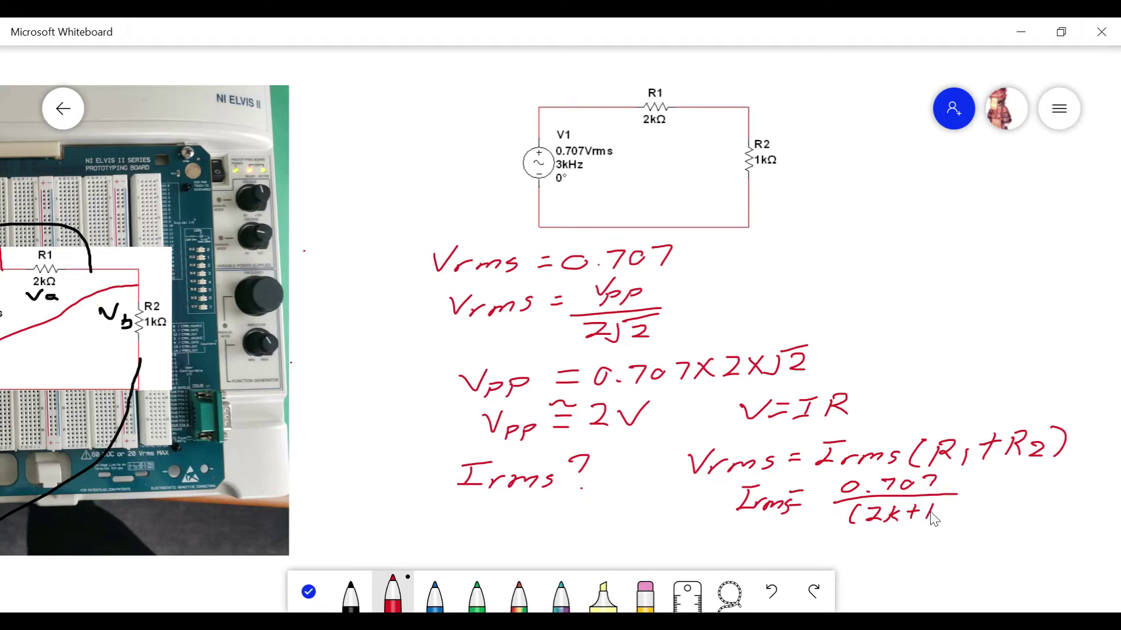
Write the calculated current as Irms = 0.2356 mA and convert it to 235.6 µA on the line below.
drag(799, 543, 816, 542)
drag(801, 552, 817, 551)
drag(734, 538, 759, 535)
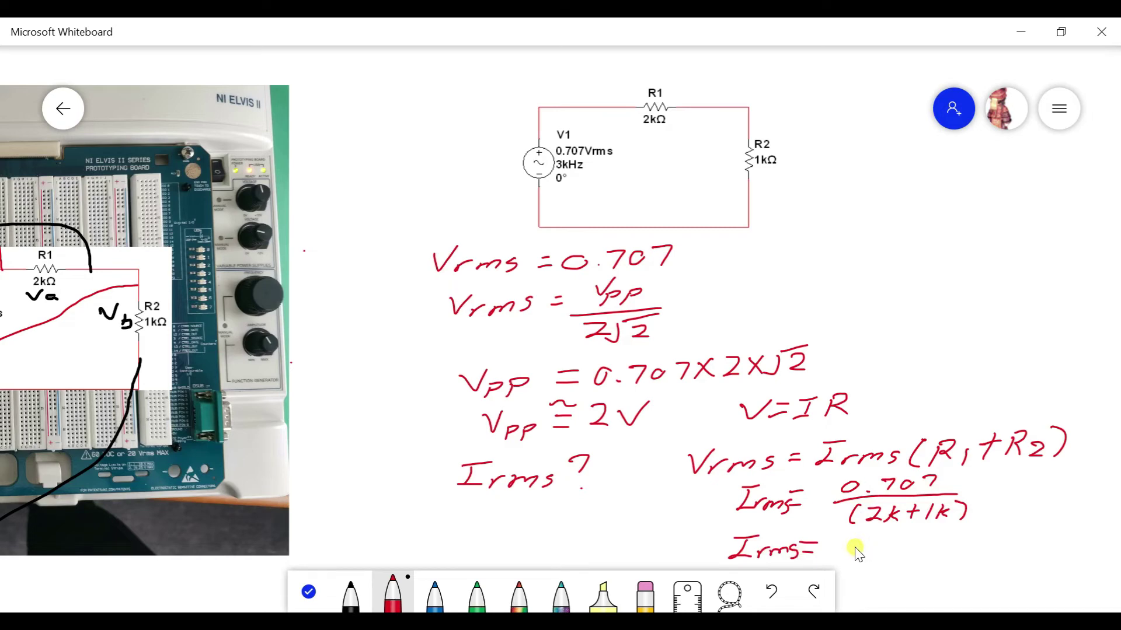
mouse_move(855, 543)
mouse_down()
mouse_move(929, 541)
mouse_move(922, 553)
mouse_move(949, 548)
mouse_move(949, 535)
mouse_move(963, 550)
mouse_move(1013, 545)
mouse_up()
click(878, 552)
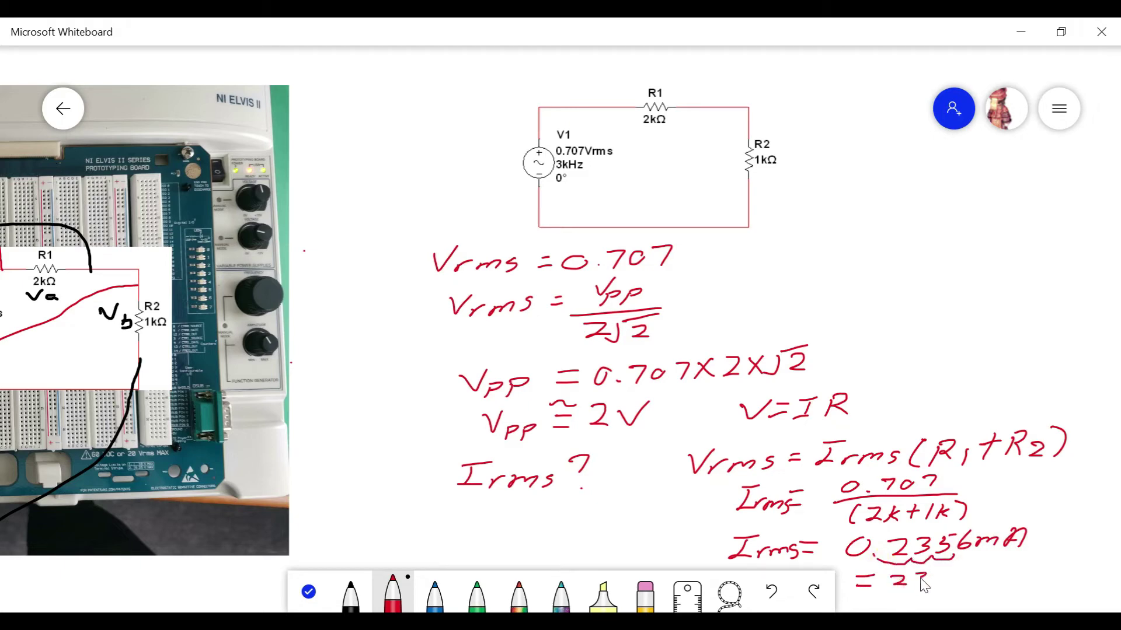
drag(968, 572, 963, 582)
click(955, 581)
drag(984, 568, 1016, 577)
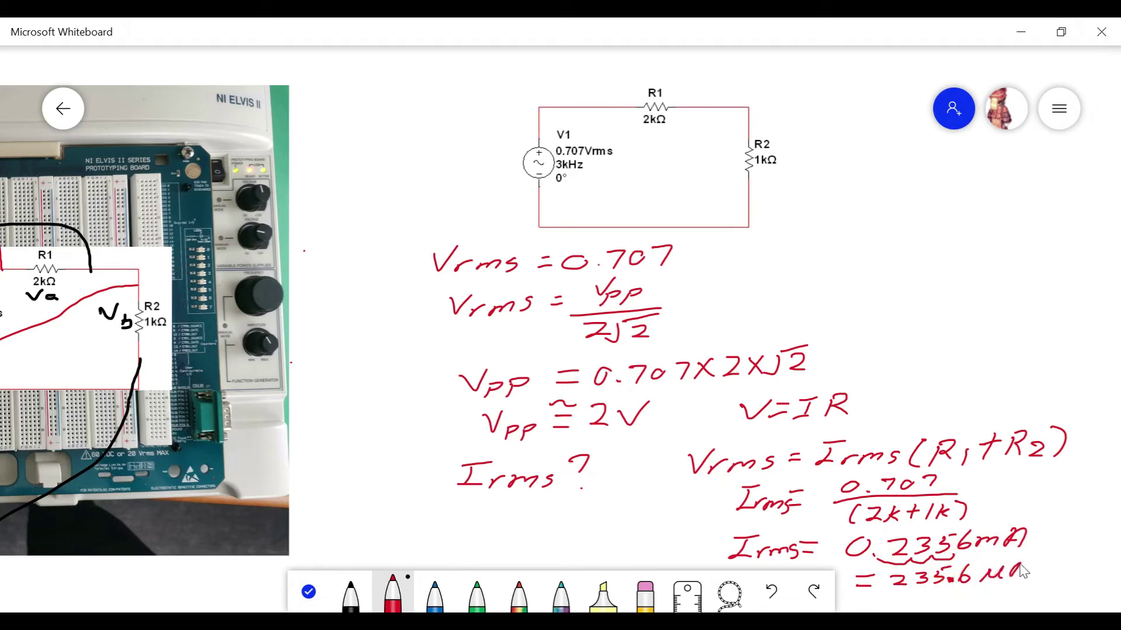
click(1015, 580)
key(alt+Tab)
Label the circuit with Va at R1 and Vb at R2, and mark the current I before each resistor.
mouse_move(640, 140)
mouse_down()
mouse_move(722, 146)
mouse_move(727, 169)
mouse_up()
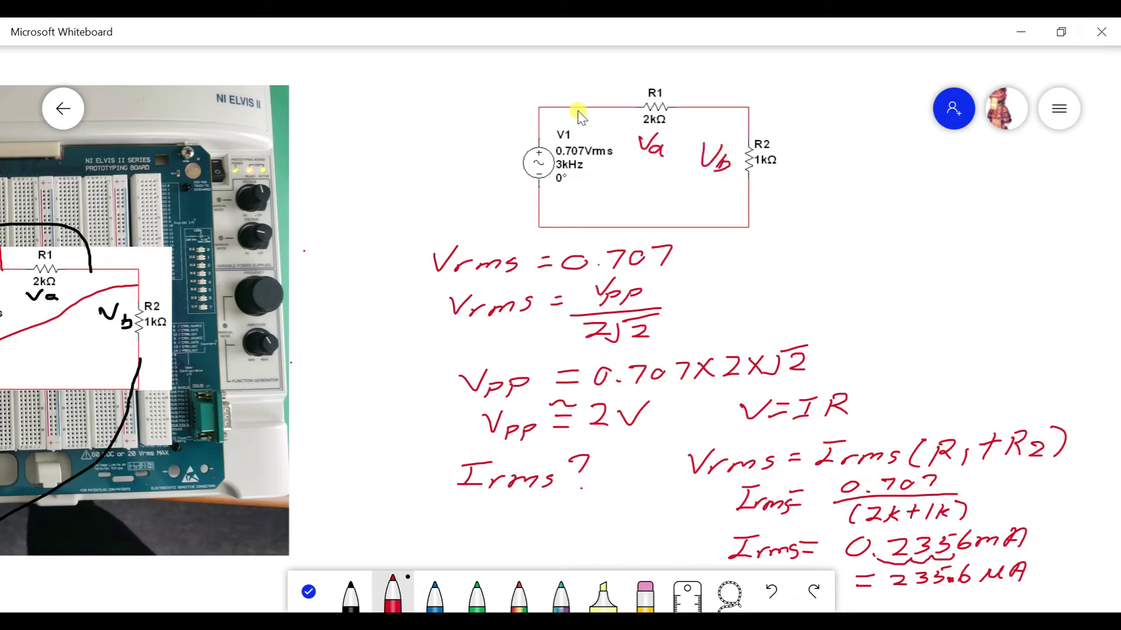
mouse_move(581, 91)
mouse_down()
mouse_move(595, 99)
mouse_move(618, 69)
mouse_up()
drag(601, 71, 603, 83)
mouse_move(737, 88)
mouse_down()
mouse_move(722, 98)
mouse_move(737, 109)
mouse_move(752, 75)
mouse_move(731, 102)
mouse_up()
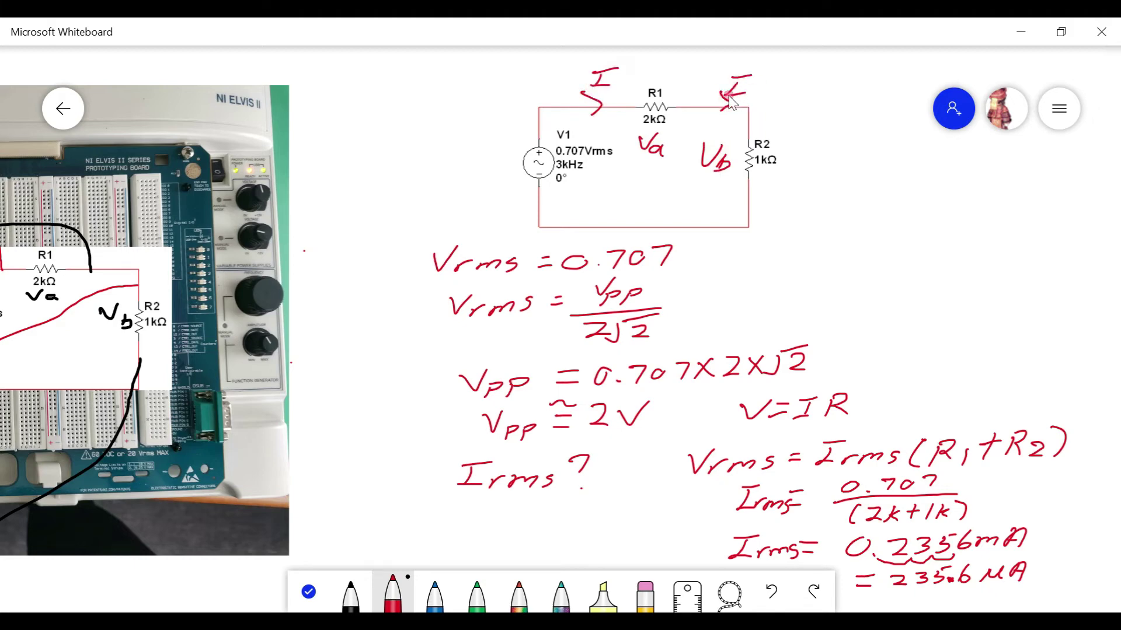
Write Va = Irms R1 beside the circuit and extend both current labels on the circuit to Irms.
mouse_move(833, 152)
mouse_down()
mouse_move(861, 143)
mouse_move(869, 172)
mouse_move(948, 147)
mouse_up()
mouse_move(939, 149)
mouse_down()
mouse_move(930, 171)
mouse_move(982, 170)
mouse_up()
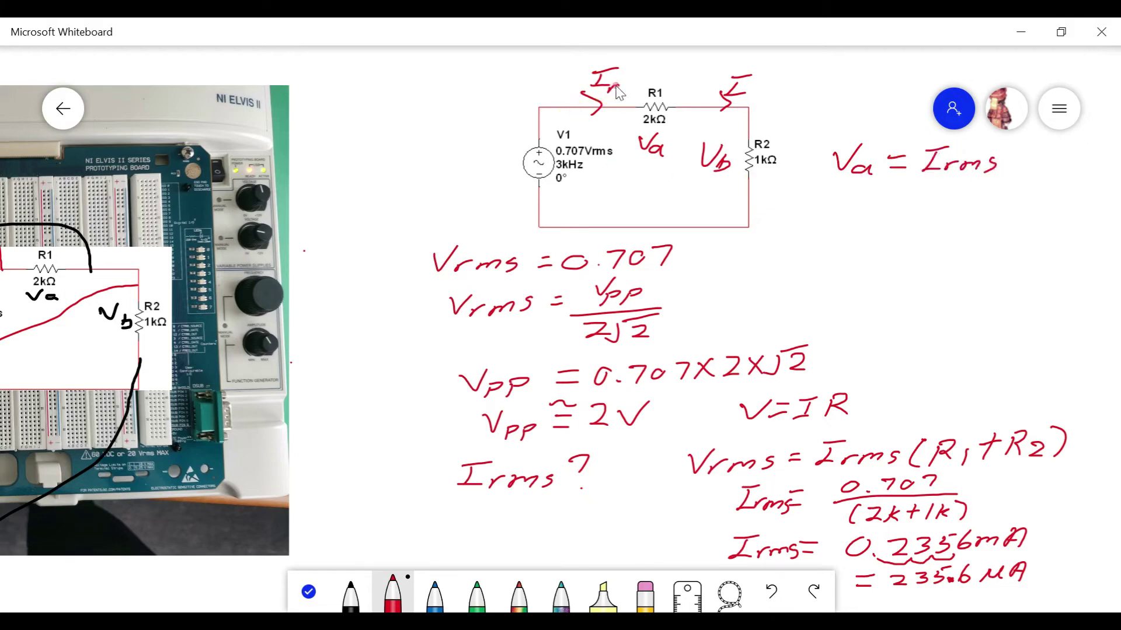
drag(751, 95, 759, 88)
mouse_move(1013, 152)
mouse_down()
mouse_move(1031, 171)
mouse_move(1041, 157)
mouse_up()
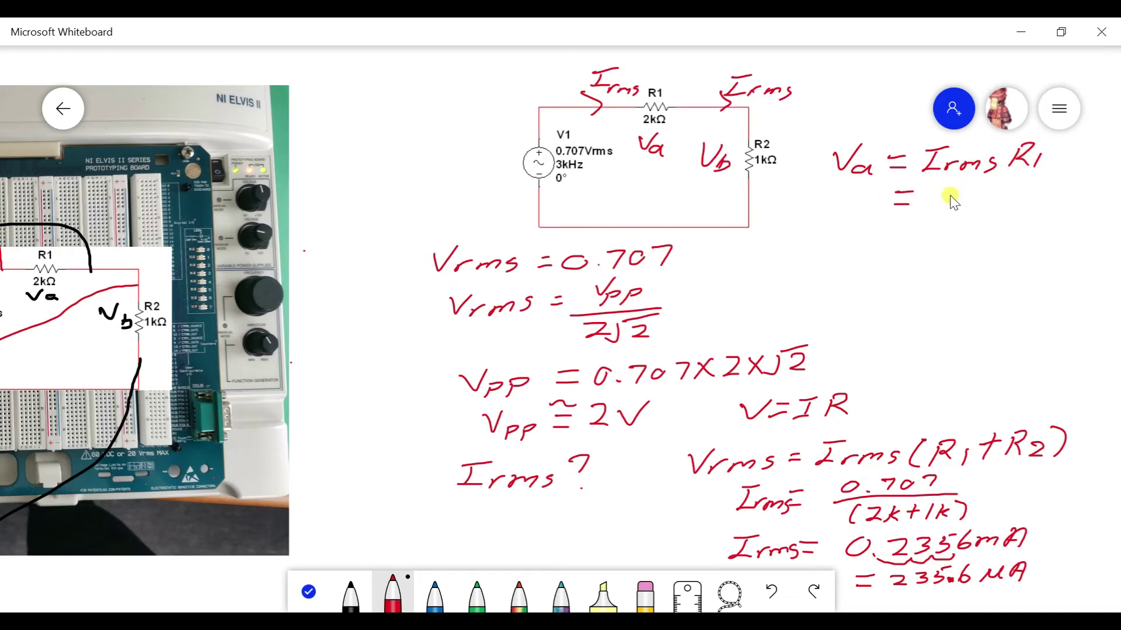
Write the substitution Va = 235.6 µA × 2K and its result Va = 471.2 mV.
drag(840, 188, 850, 208)
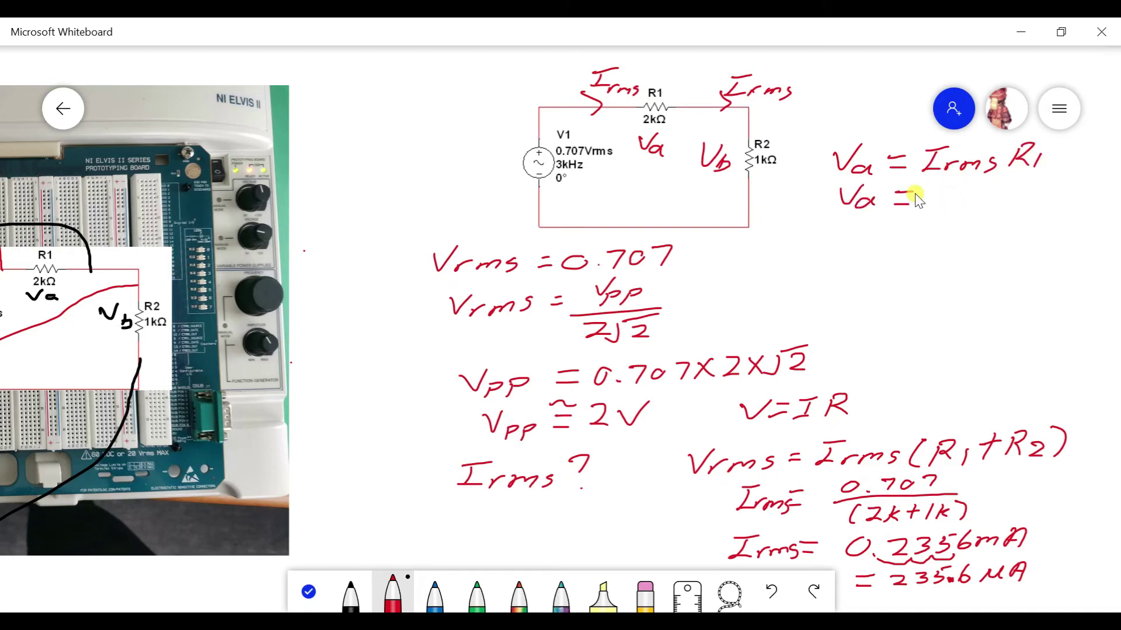
drag(915, 192, 956, 207)
click(970, 203)
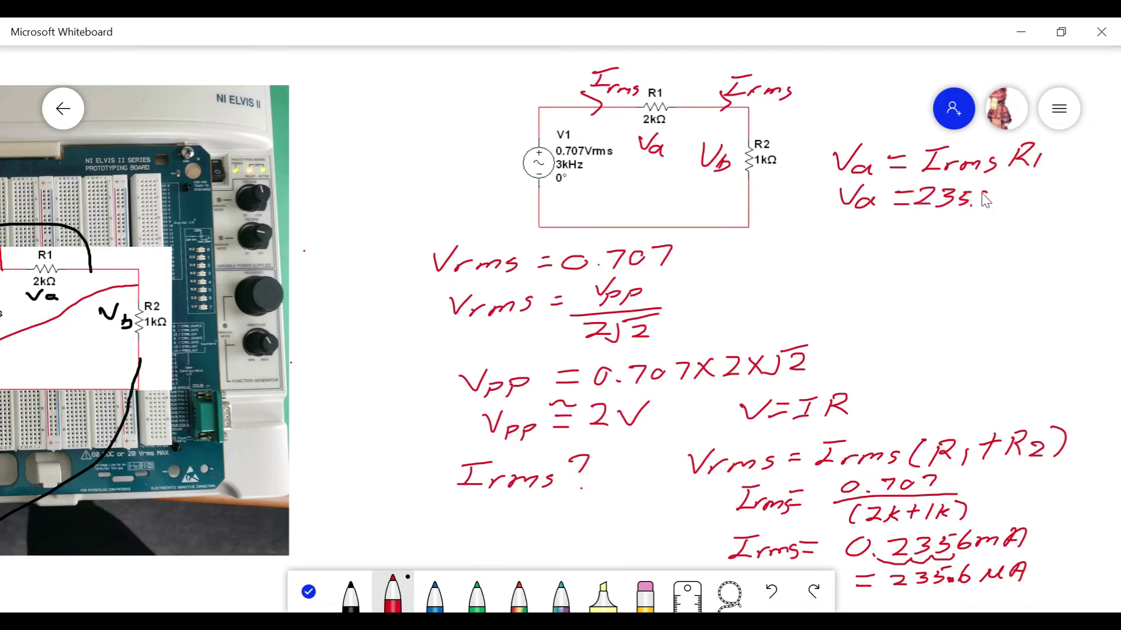
mouse_move(1001, 202)
mouse_down()
mouse_move(1042, 204)
mouse_move(1032, 205)
mouse_move(1066, 185)
mouse_move(1049, 201)
mouse_move(1068, 197)
mouse_up()
mouse_move(1073, 183)
mouse_down()
mouse_move(1070, 201)
mouse_move(1088, 201)
mouse_up()
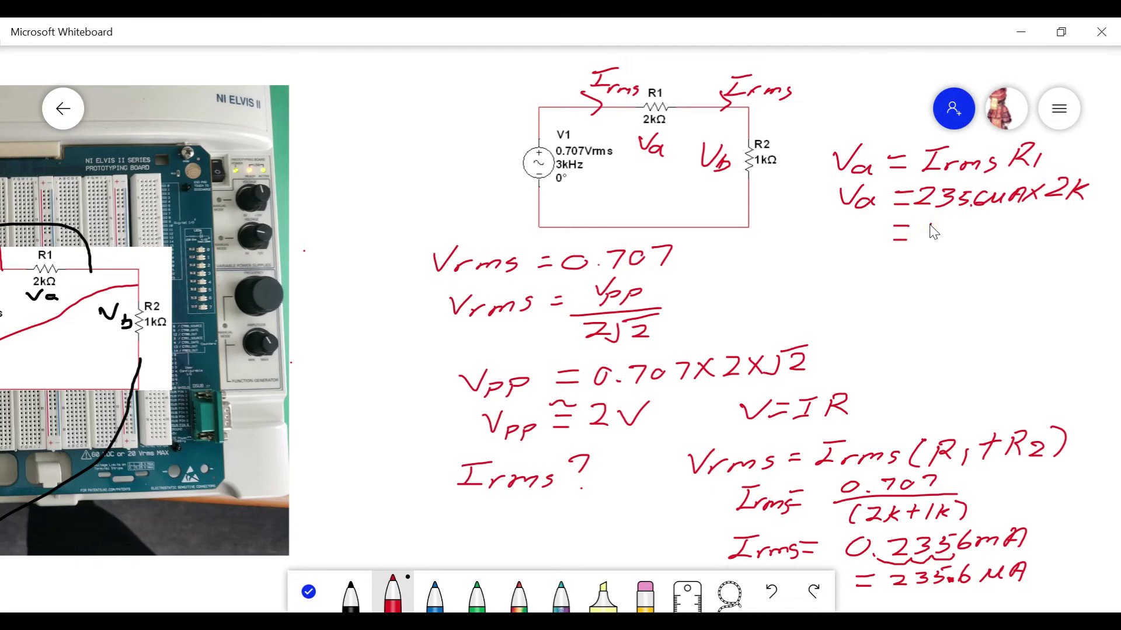
mouse_move(951, 226)
mouse_down()
mouse_move(960, 246)
mouse_move(1020, 241)
mouse_move(1094, 214)
mouse_up()
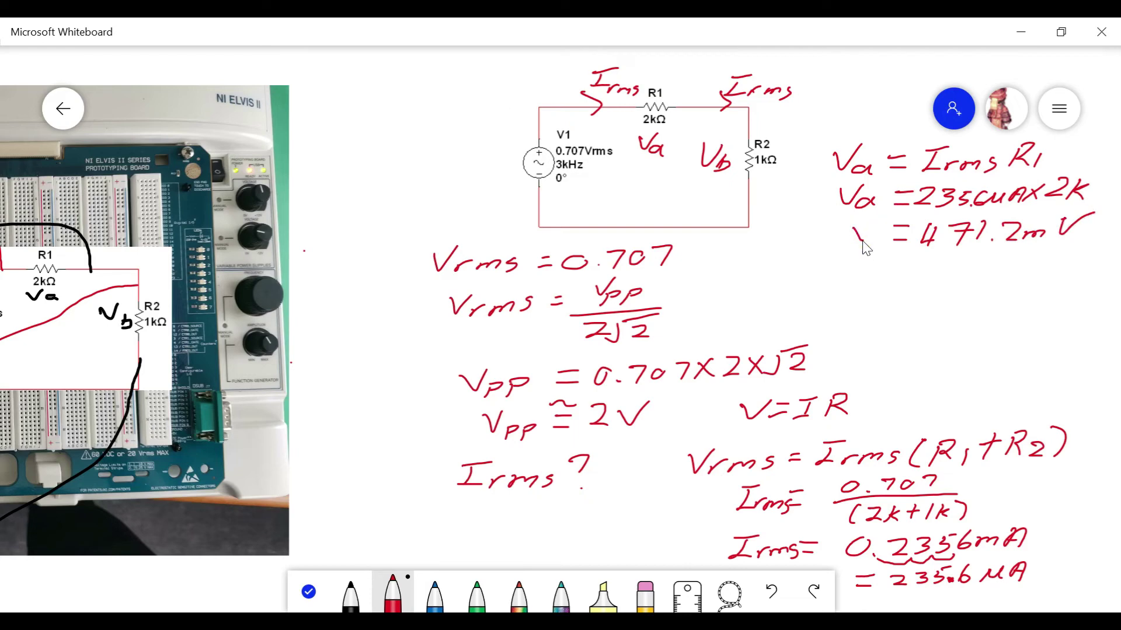
drag(869, 245, 885, 233)
Label the 471.2 mV result as Va and write Vb = Irms × R2 below it.
drag(867, 280, 885, 284)
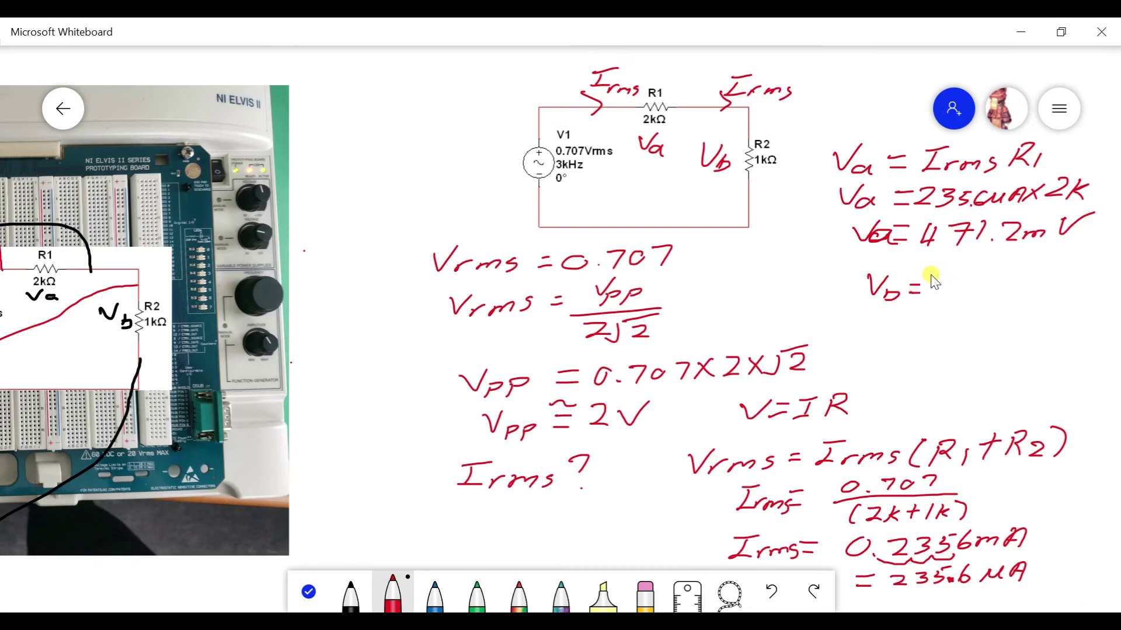
mouse_move(933, 273)
mouse_down()
mouse_move(933, 295)
mouse_move(982, 292)
mouse_up()
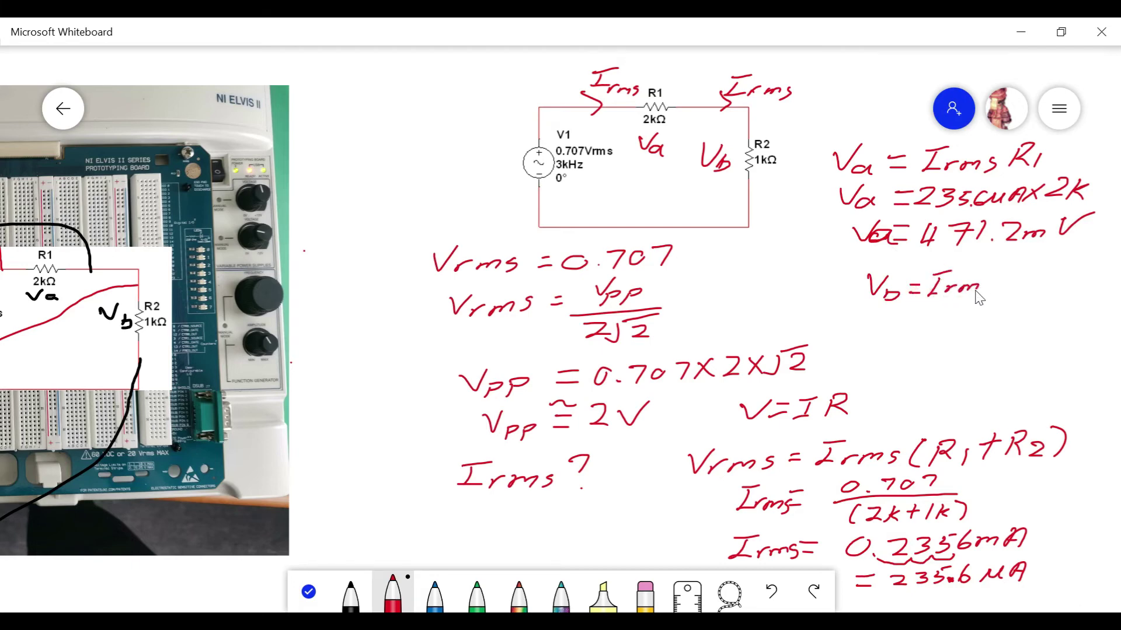
click(1005, 275)
drag(1016, 271, 1003, 291)
mouse_move(1034, 271)
mouse_down()
mouse_move(1032, 290)
mouse_move(1052, 289)
mouse_up()
drag(1059, 276, 1073, 288)
Circle R2 in the circuit and write the substitution 235.6 µA × 1K with its result Vb = 235.6 mV.
mouse_move(799, 140)
mouse_down()
mouse_move(738, 144)
mouse_move(748, 174)
mouse_move(789, 144)
mouse_up()
mouse_move(910, 313)
mouse_down()
mouse_move(945, 315)
mouse_move(937, 321)
mouse_move(974, 323)
mouse_up()
click(989, 319)
mouse_move(1002, 305)
mouse_down()
mouse_move(996, 327)
mouse_move(1044, 312)
mouse_move(1062, 324)
mouse_move(1049, 330)
mouse_up()
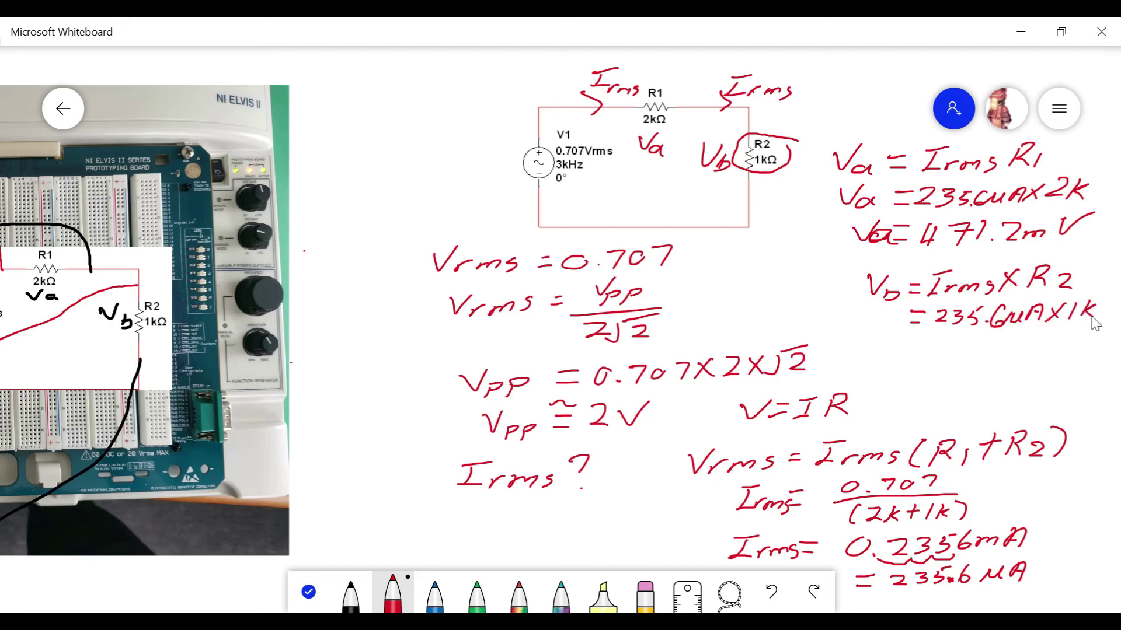
drag(914, 344, 920, 343)
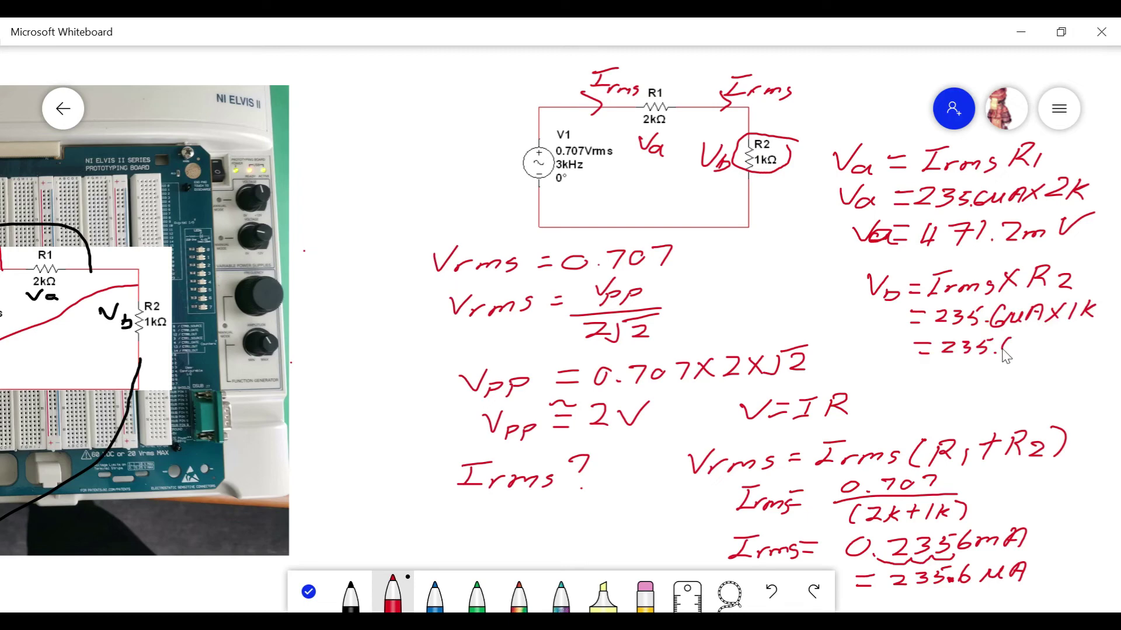
drag(1049, 336, 1071, 332)
mouse_move(875, 336)
mouse_down()
mouse_move(882, 354)
mouse_move(895, 335)
mouse_up()
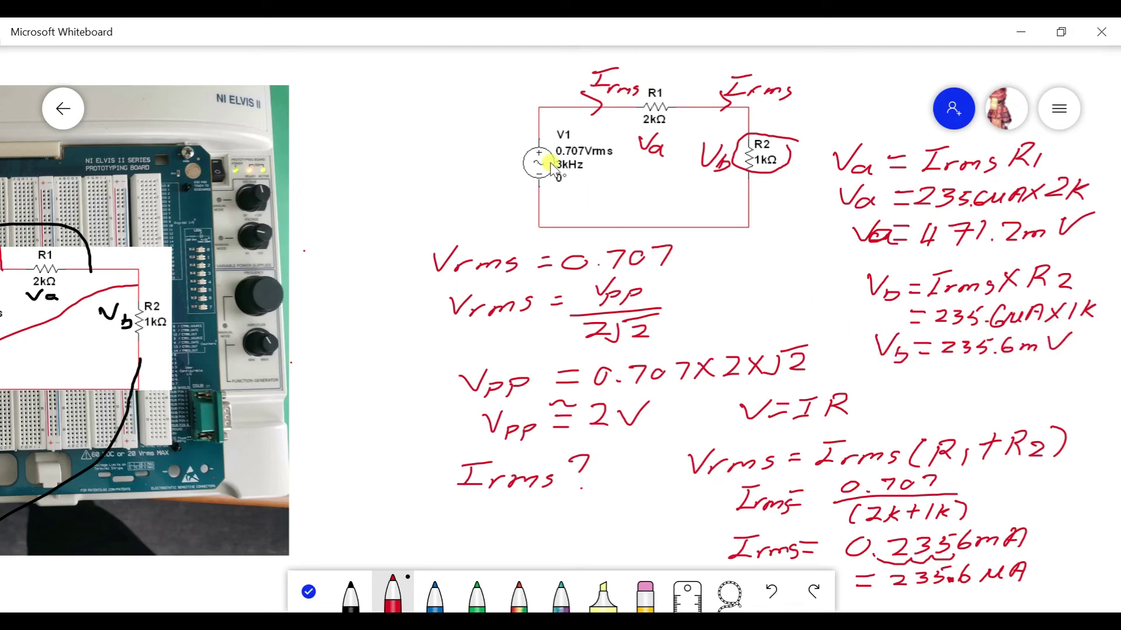
Circle the source label V1 in the circuit and write V1 = Va + Vb beside the schematic.
drag(569, 121, 559, 138)
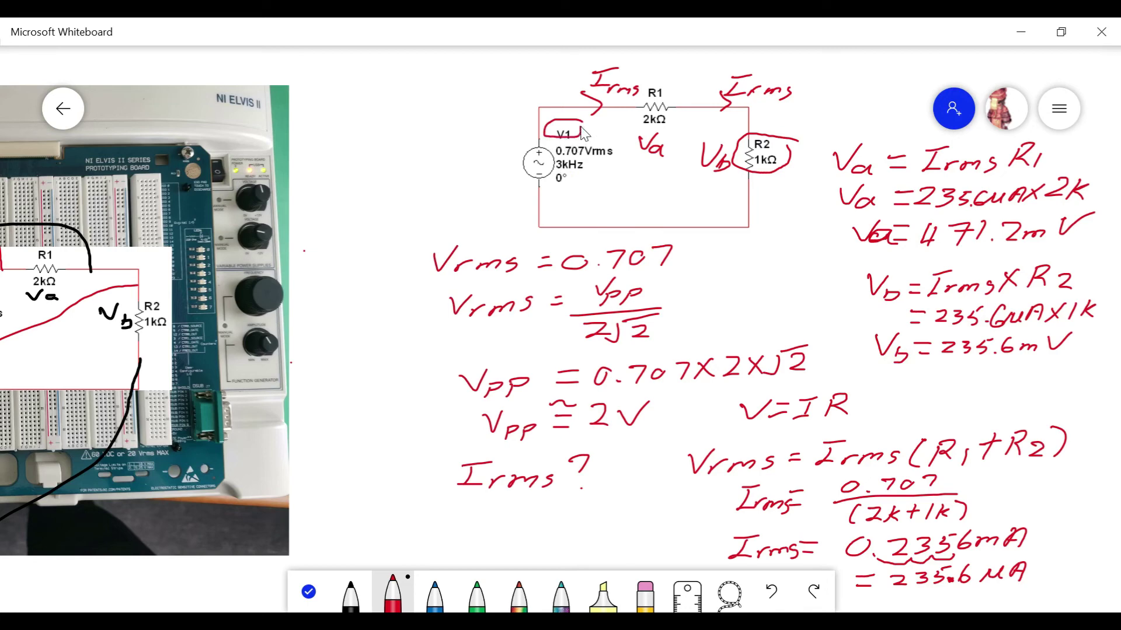
drag(308, 78, 333, 104)
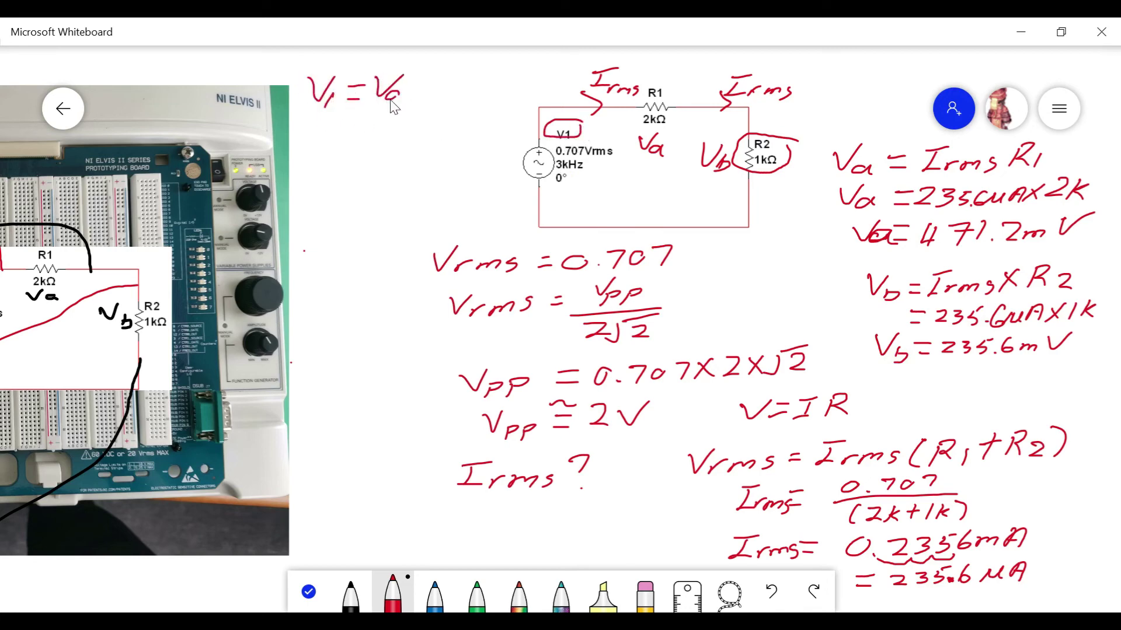
drag(466, 87, 470, 99)
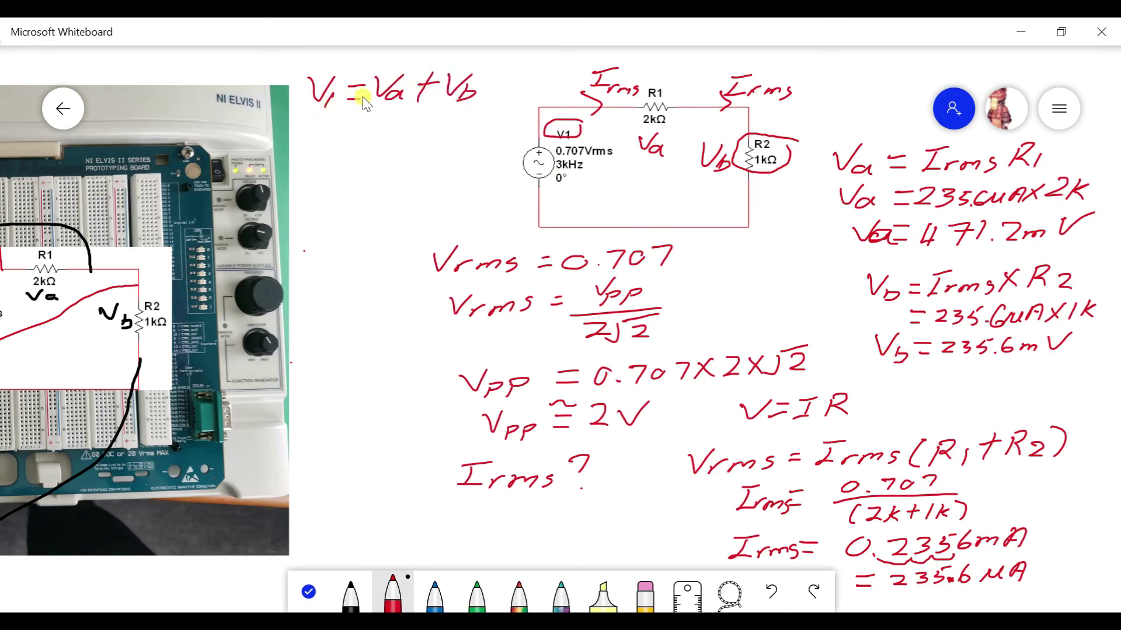
Write the sum 471.2 mV + 235.6 mV under the V1 equation, followed by the underlined result V1 = 0.707 mV.
drag(332, 129, 349, 128)
drag(331, 139, 350, 137)
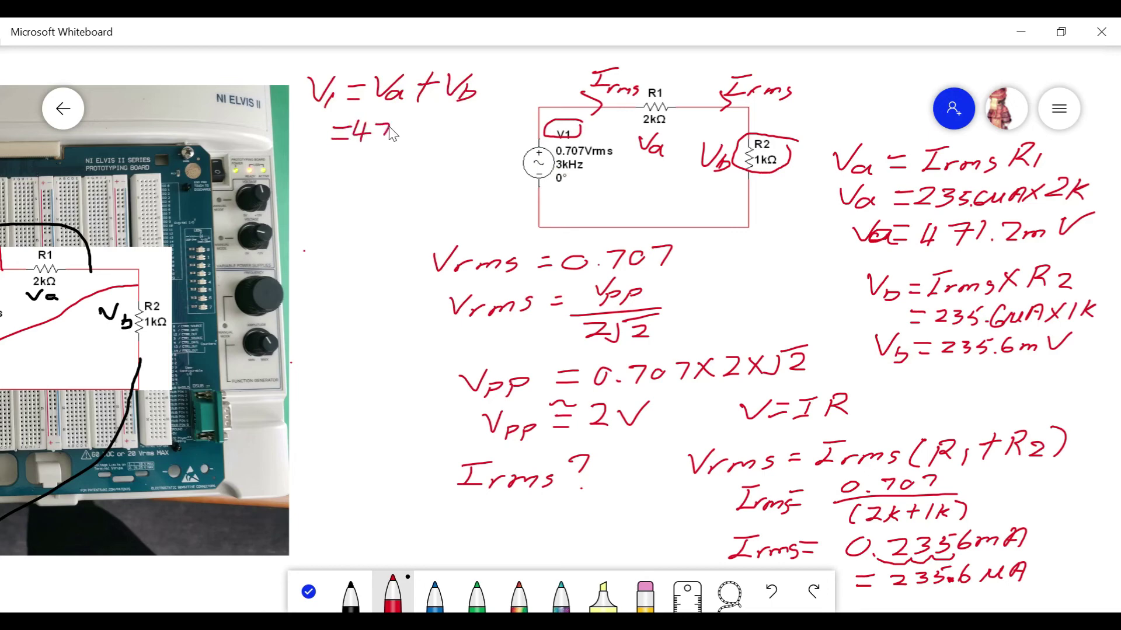
mouse_move(439, 140)
mouse_down()
mouse_move(468, 120)
mouse_move(476, 139)
mouse_move(502, 135)
mouse_up()
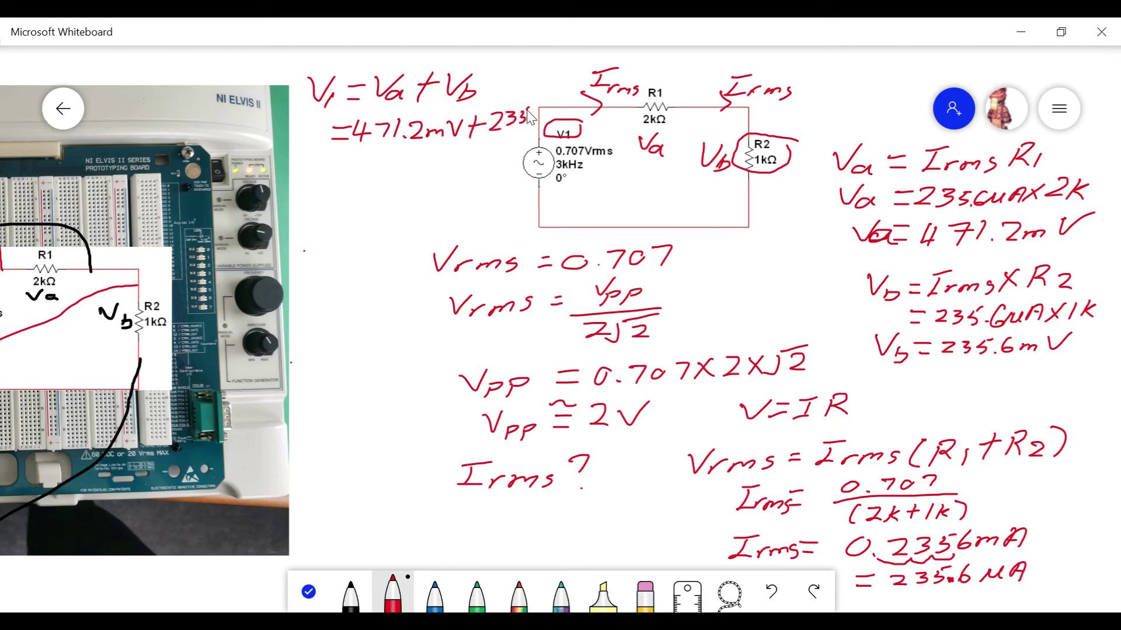
drag(543, 122, 512, 136)
mouse_move(330, 173)
mouse_down()
mouse_move(346, 173)
mouse_move(347, 187)
mouse_move(367, 171)
mouse_move(402, 186)
mouse_move(483, 183)
mouse_up()
click(386, 185)
mouse_move(295, 170)
mouse_down()
mouse_move(307, 189)
mouse_move(501, 192)
mouse_up()
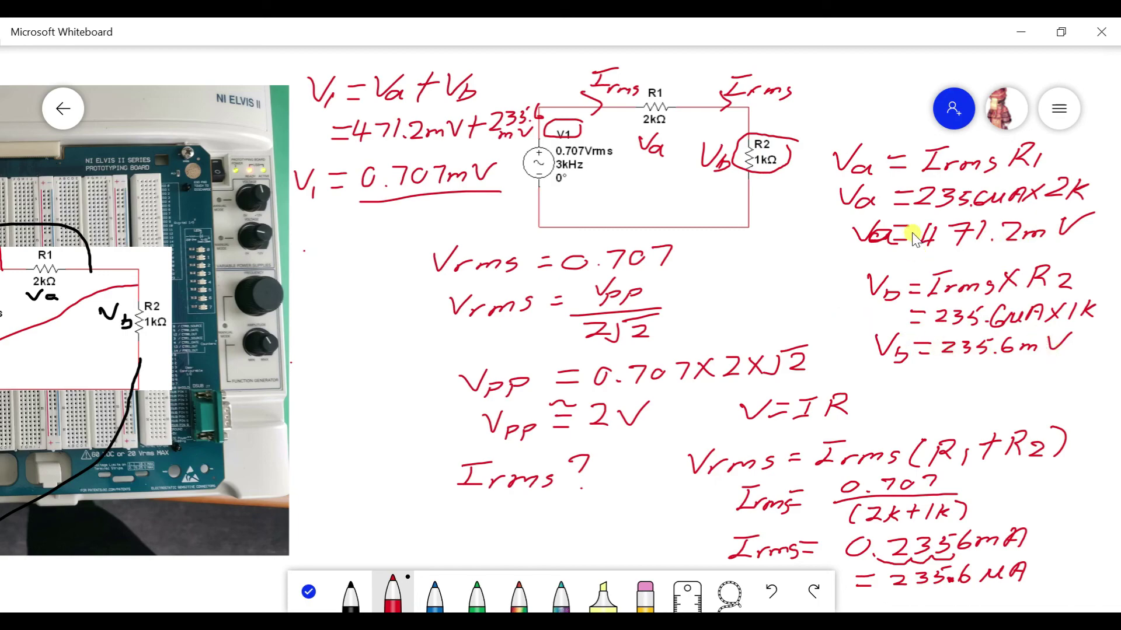
Switch to Multisim, arrange the two oscilloscope windows so both displays are readable, and select multimeter XMM1 for comparison with the calculations.
key(alt+Tab)
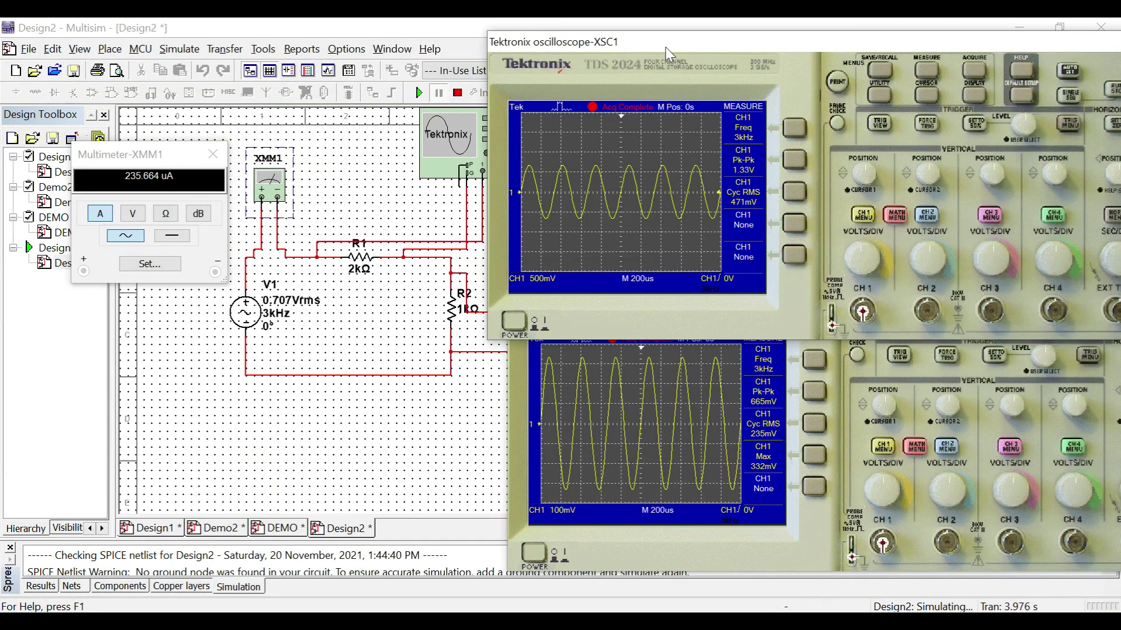
drag(670, 42, 710, 31)
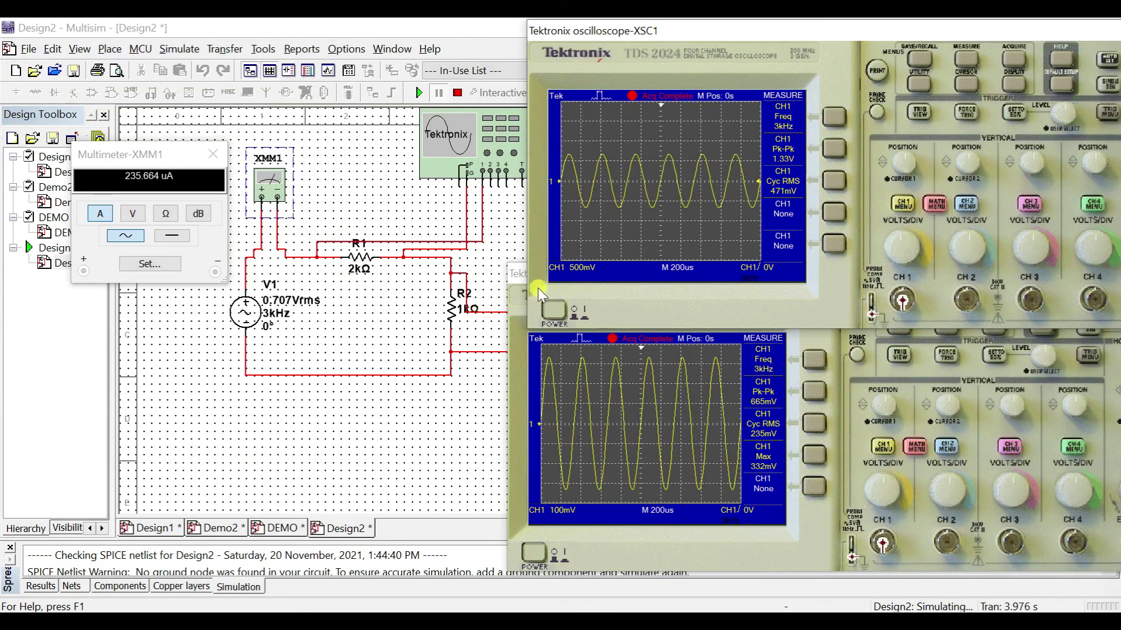
click(512, 283)
drag(512, 278, 559, 319)
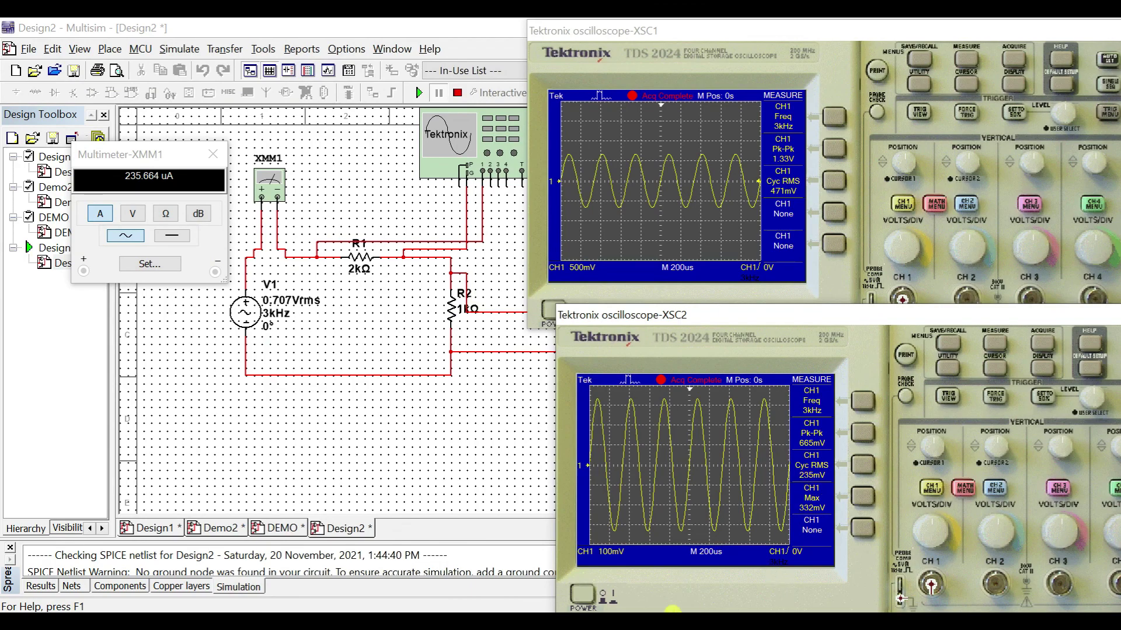
key(alt+Tab)
click(266, 178)
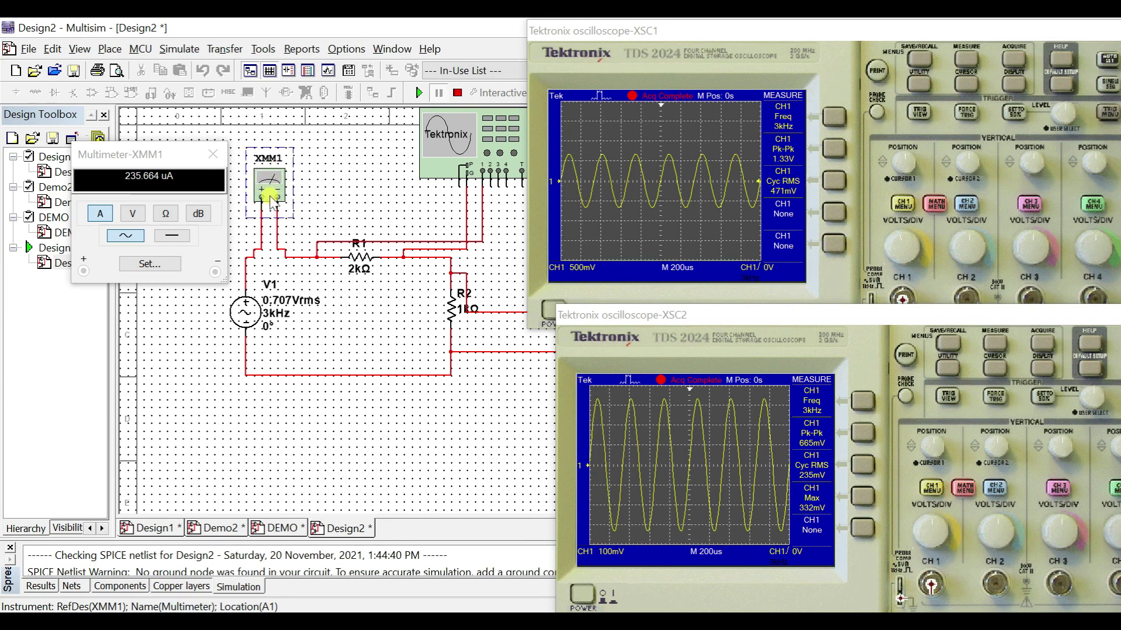
Switch back to Microsoft Whiteboard, leave inking mode, and examine the NI ELVIS II wiring photo together with the handwritten calculations.
key(alt+Tab)
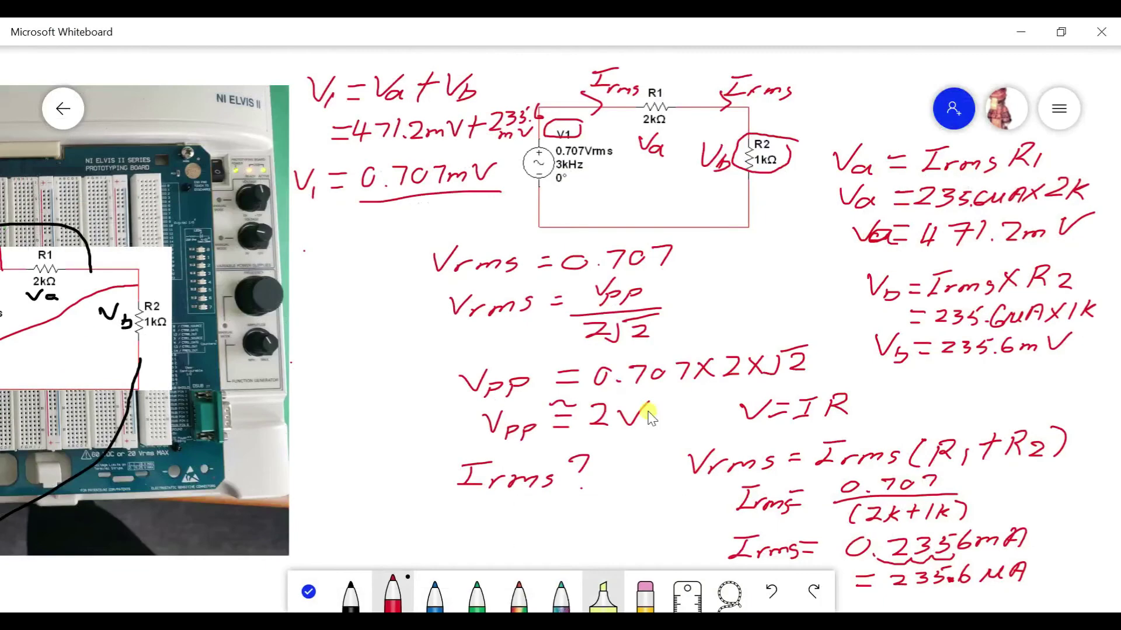
scroll(505, 326, down, 2)
scroll(505, 328, down, 4)
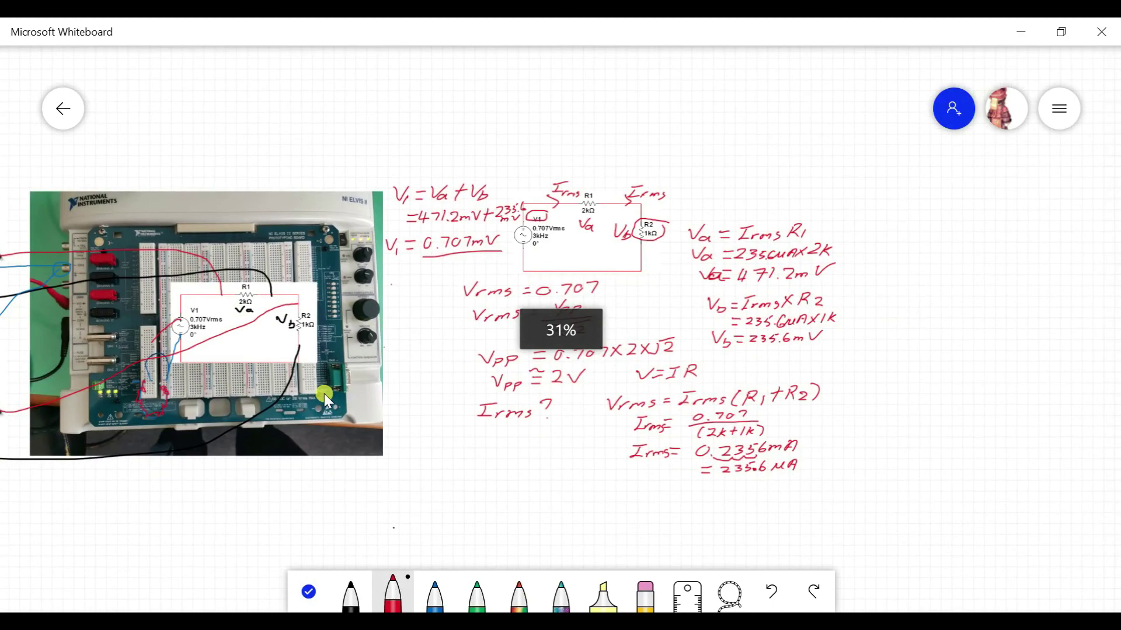
click(310, 591)
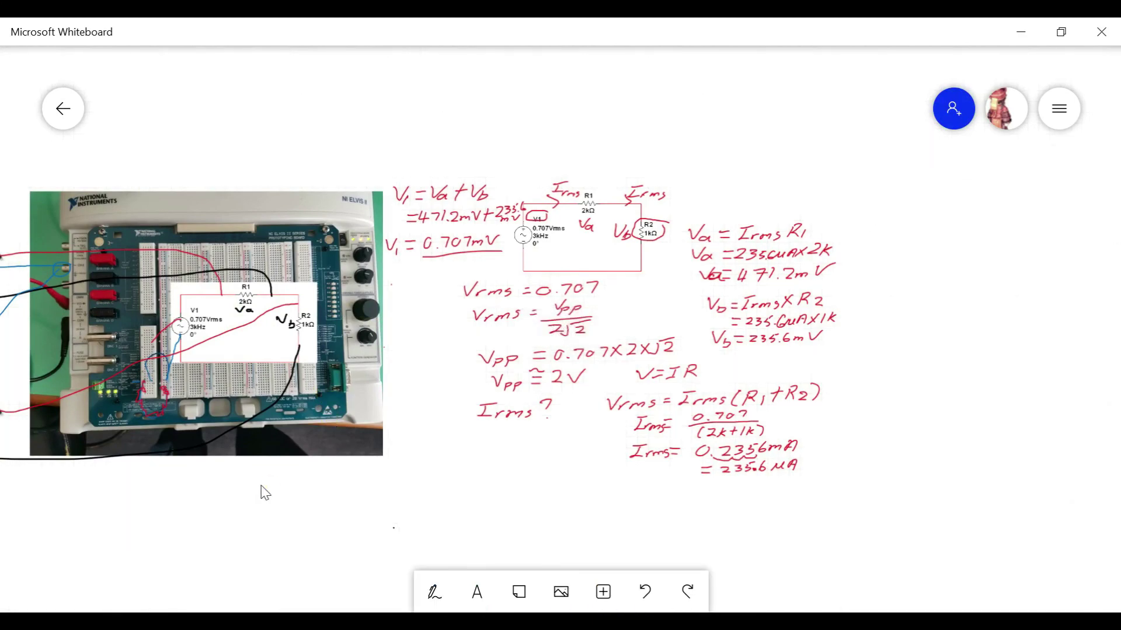
drag(257, 491, 462, 503)
scroll(613, 443, up, 2)
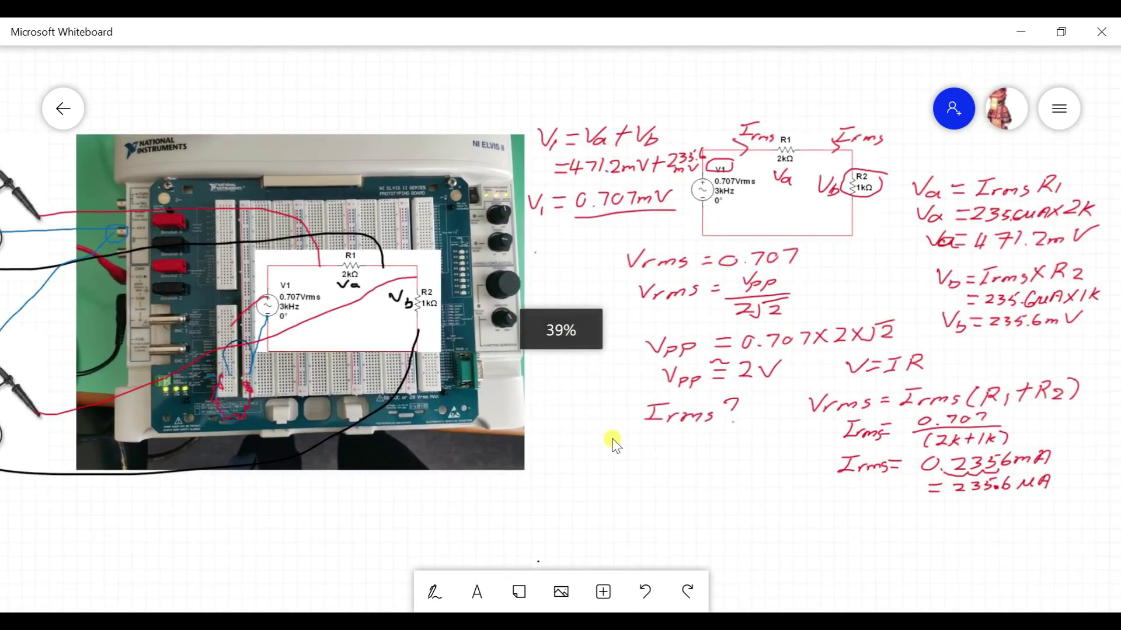
drag(593, 380, 645, 383)
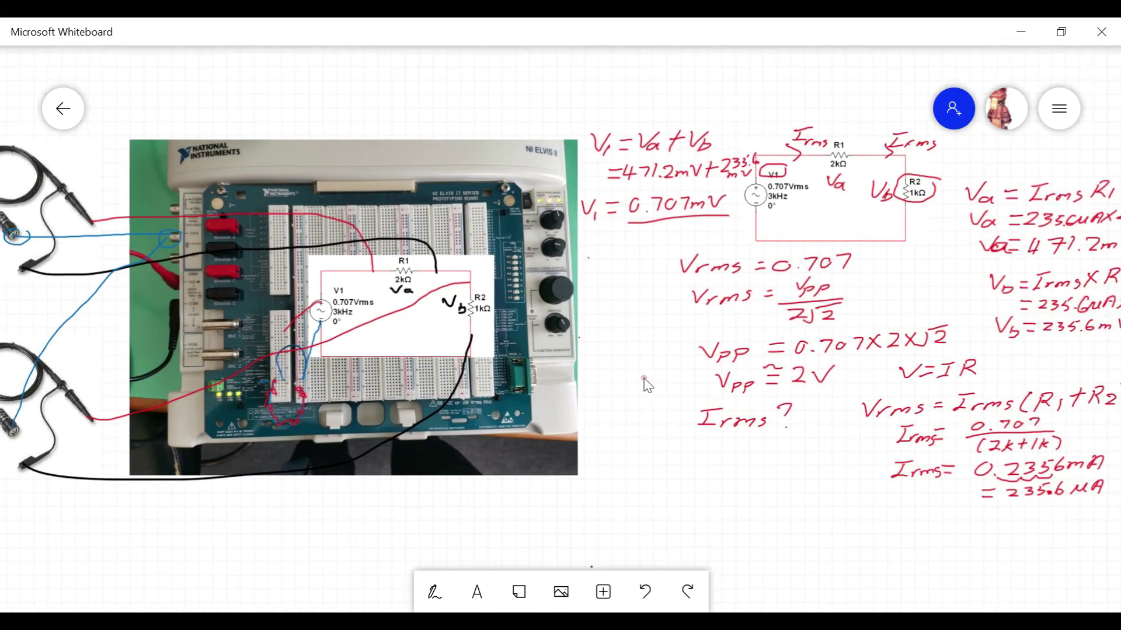